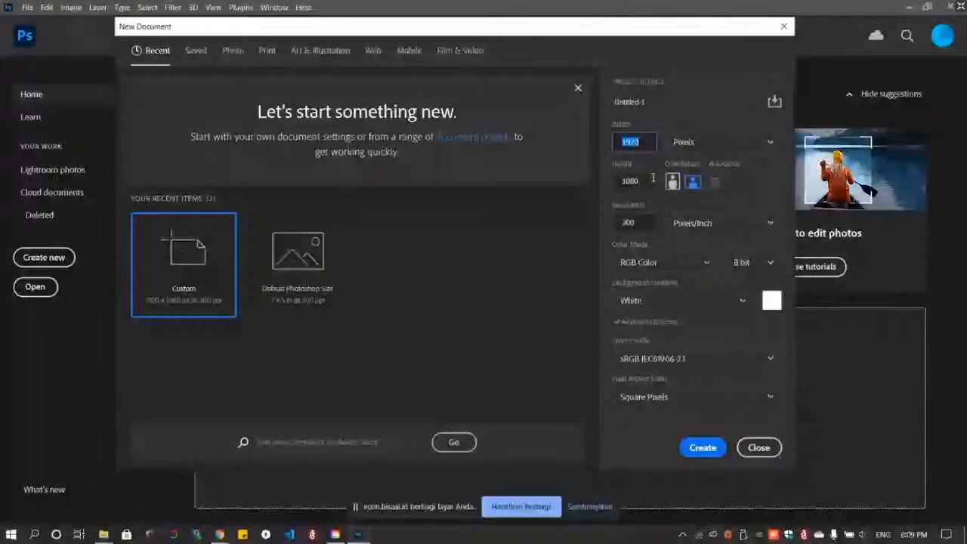
Create a 1920 × 1080 pixel RGB document at 300 pixels/inch with a white background
{"action": "left_click", "coordinate": [647, 181]}
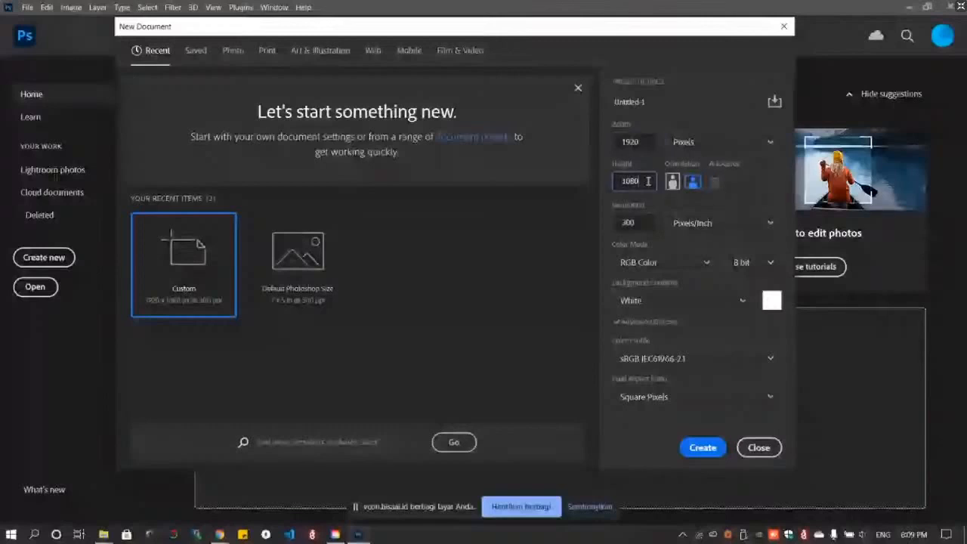
{"action": "left_click", "coordinate": [702, 447]}
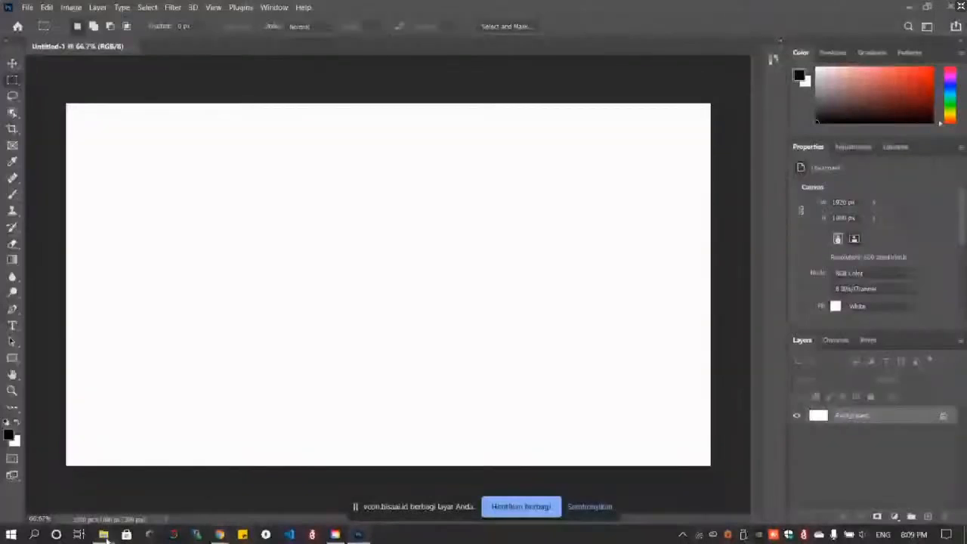
View the jfk-dan-soekarno.jpg photo at full size from the image folder, then close the viewer
{"action": "left_click", "coordinate": [104, 534]}
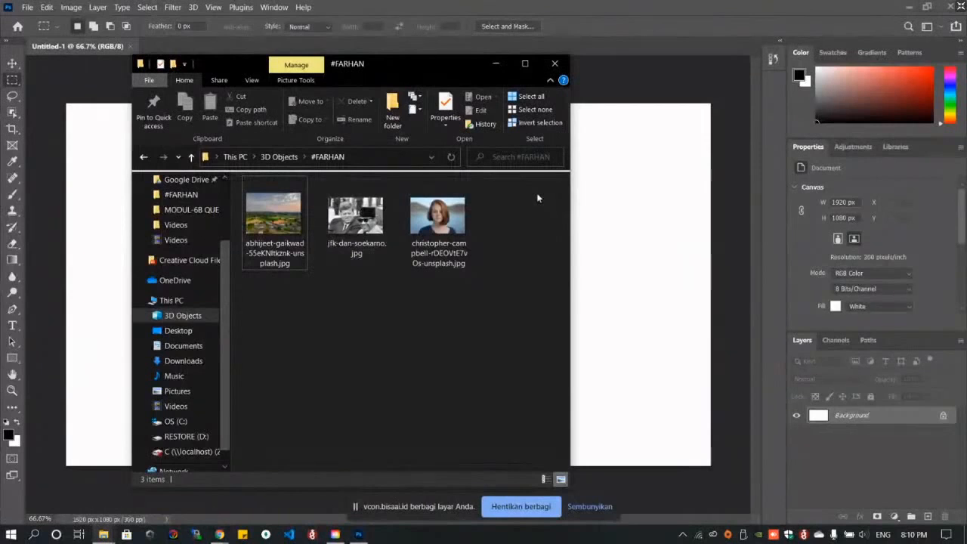
{"action": "left_click", "coordinate": [193, 7]}
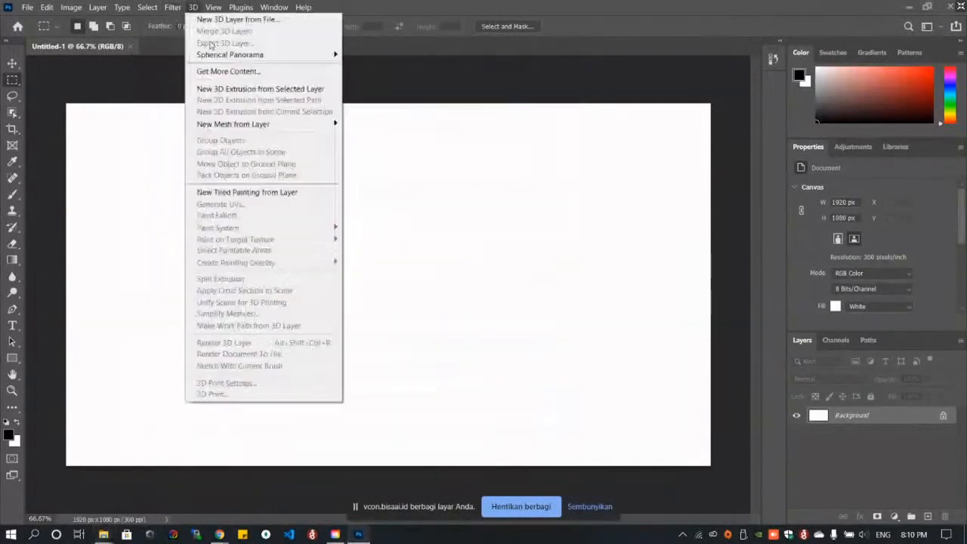
{"action": "left_click", "coordinate": [518, 5]}
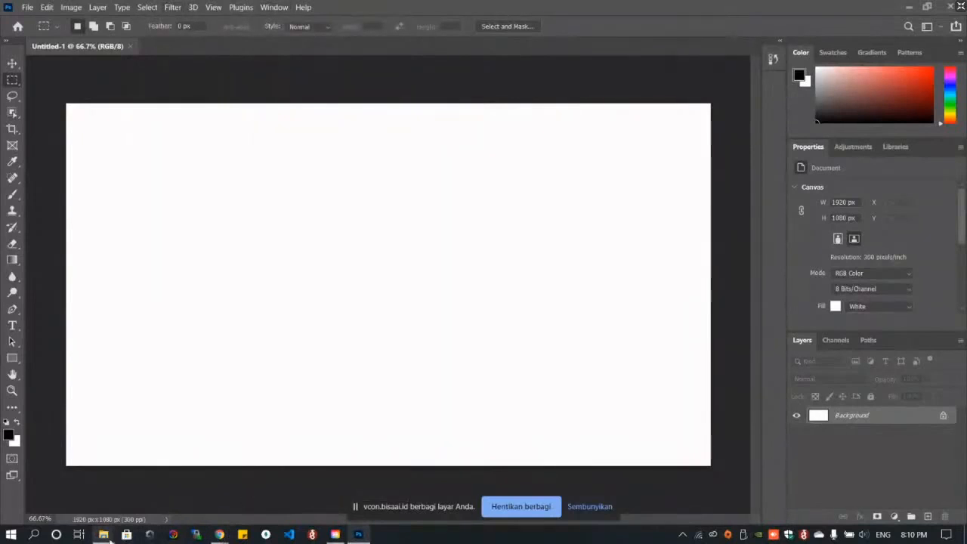
{"action": "mouse_move", "coordinate": [108, 535]}
{"action": "left_click", "coordinate": [176, 483]}
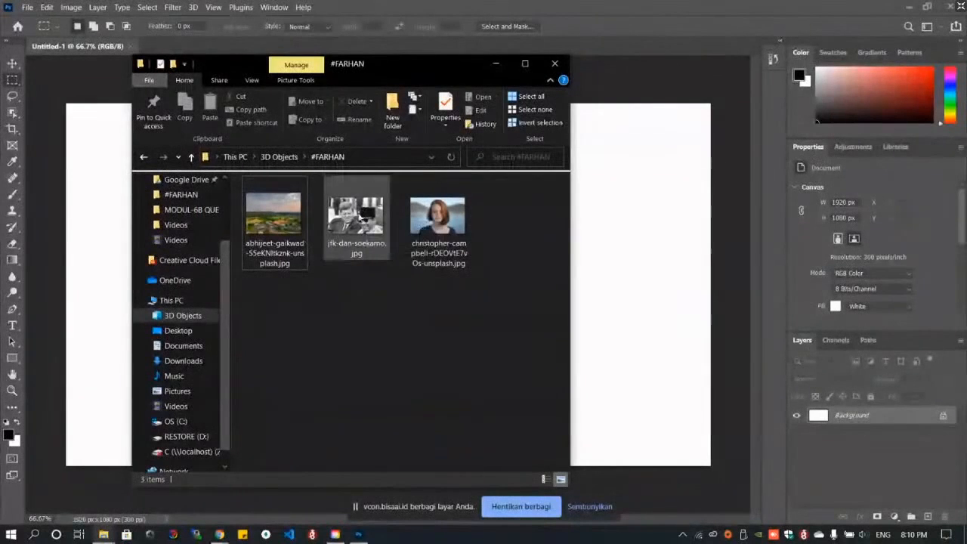
{"action": "key", "text": "Right"}
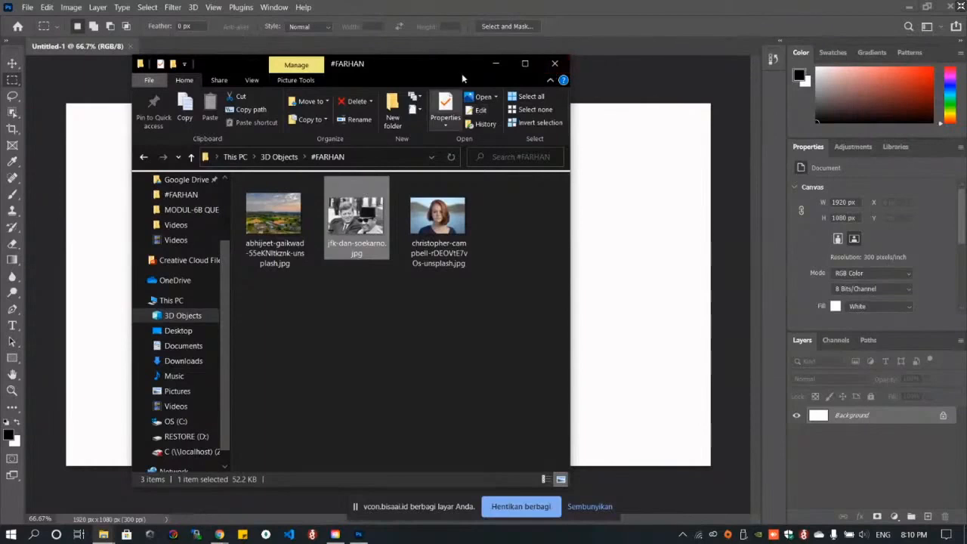
{"action": "left_click_drag", "start_coordinate": [462, 76], "coordinate": [863, 39]}
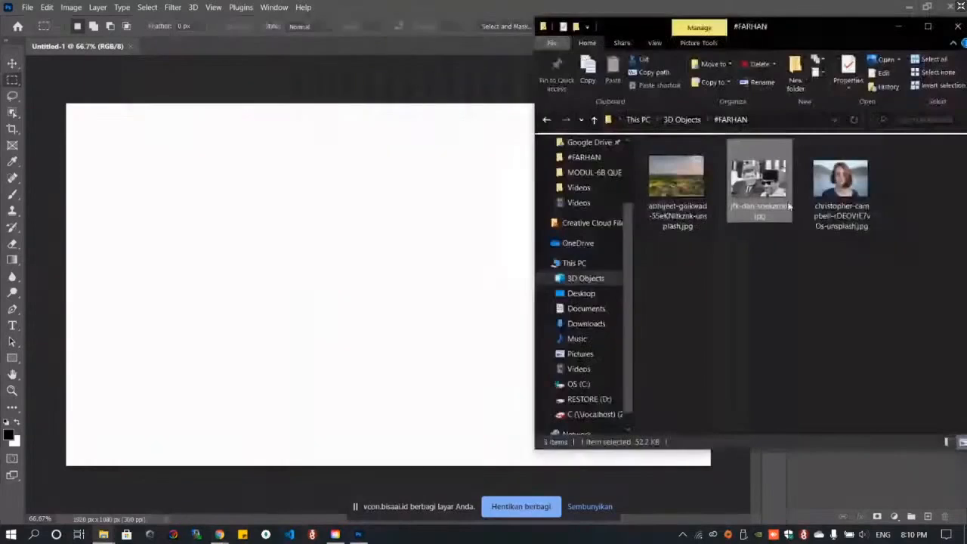
{"action": "double_click", "coordinate": [787, 202]}
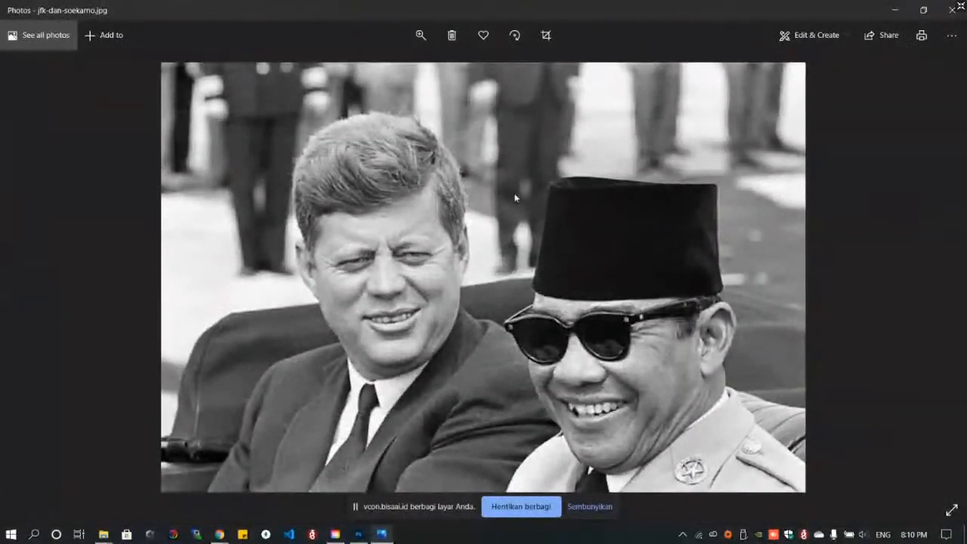
{"action": "left_click", "coordinate": [952, 9]}
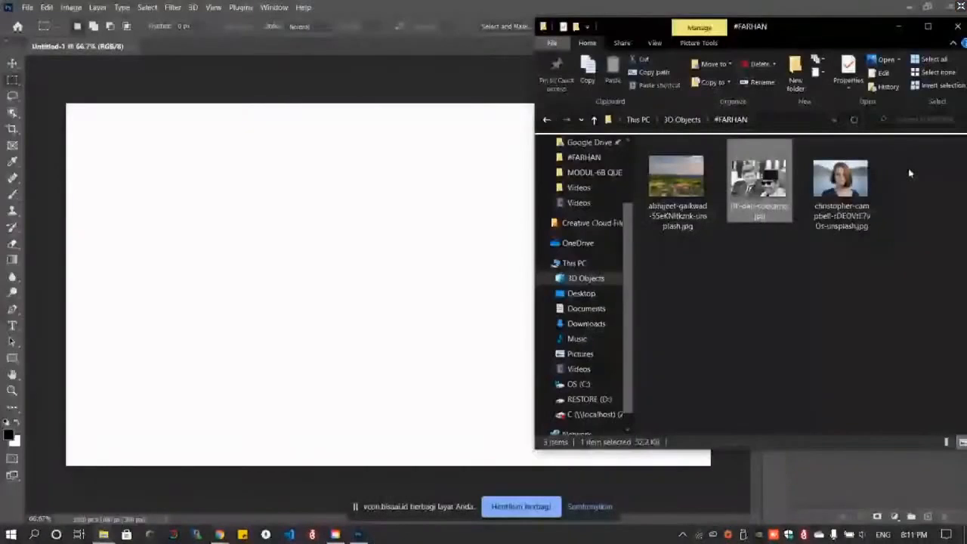
Place jfk-dan-soekarno.jpg from the image folder into the document and scale it proportionally to fill the canvas width
{"action": "left_click", "coordinate": [151, 244]}
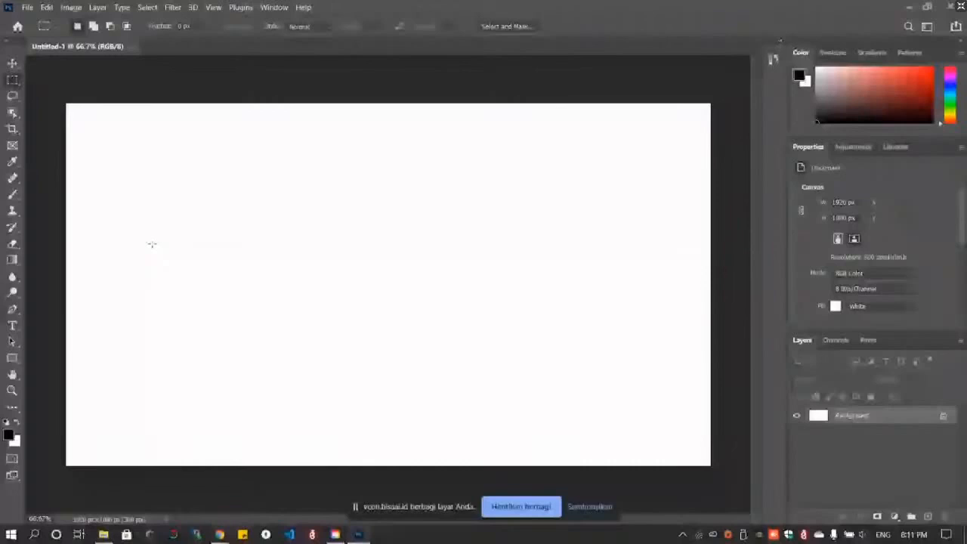
{"action": "key", "text": "alt+Tab"}
{"action": "left_click_drag", "start_coordinate": [285, 159], "coordinate": [449, 195]}
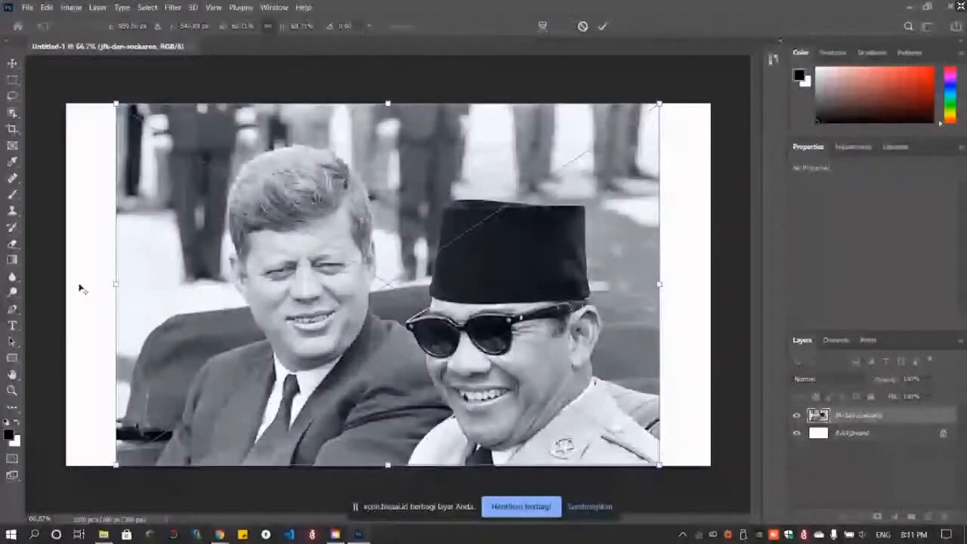
{"action": "left_click_drag", "start_coordinate": [116, 283], "coordinate": [66, 284]}
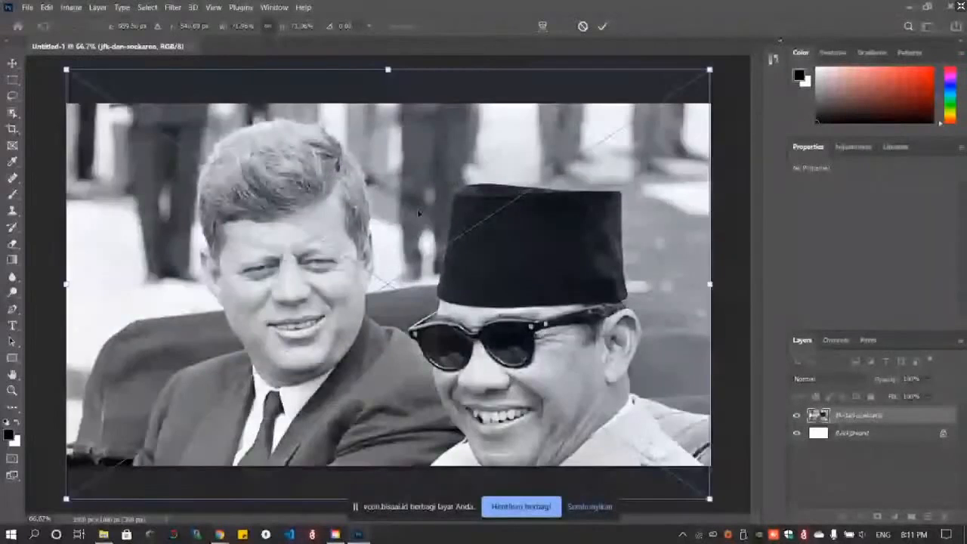
{"action": "key", "text": "Return"}
Apply the beta Colorize neural filter to the placed black-and-white photo, output as a Smart Filter
{"action": "scroll", "coordinate": [410, 283], "scroll_direction": "up", "scroll_amount": 1}
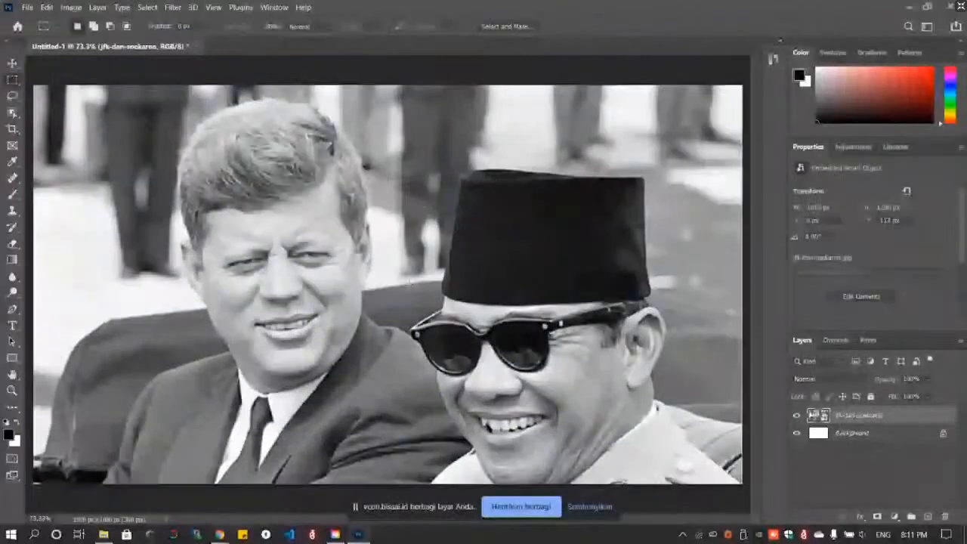
{"action": "scroll", "coordinate": [410, 283], "scroll_direction": "down", "scroll_amount": 2}
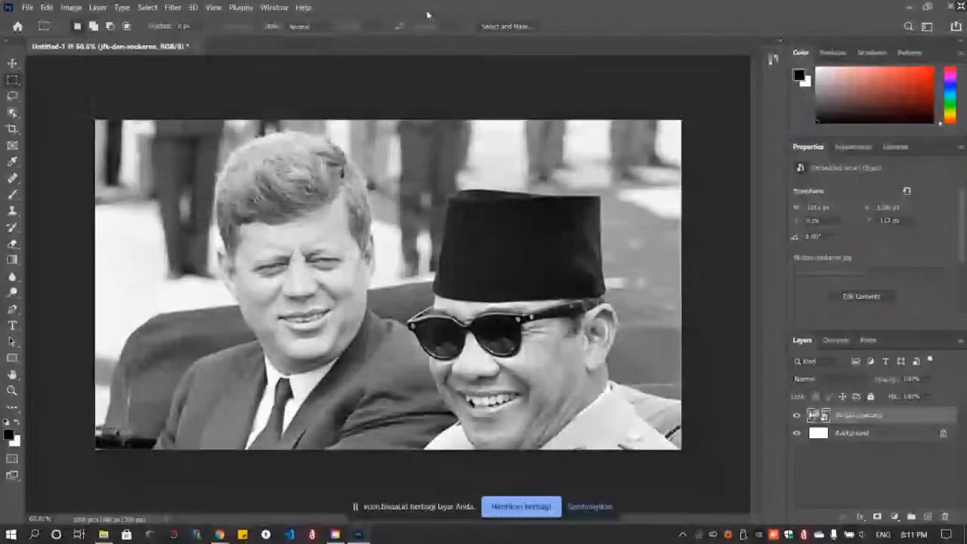
{"action": "left_click", "coordinate": [172, 8]}
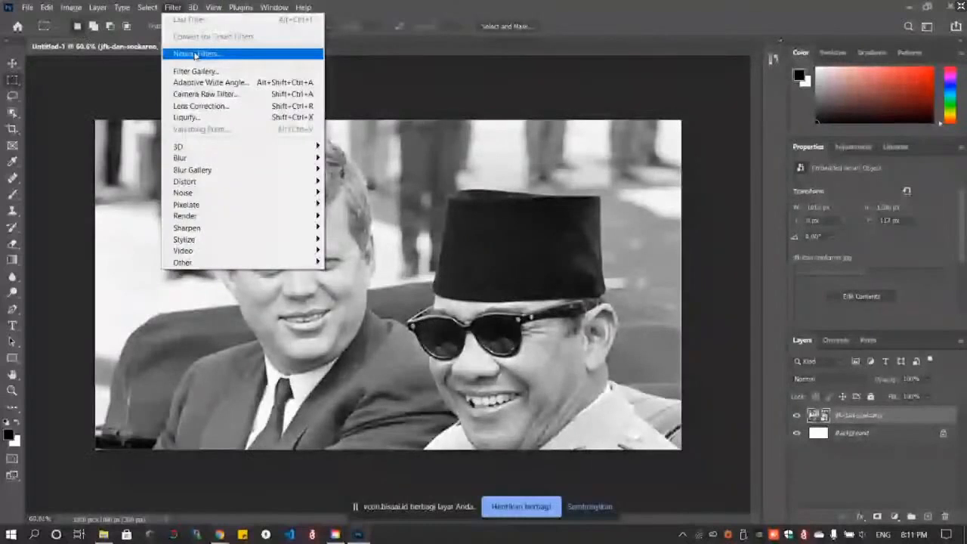
{"action": "left_click", "coordinate": [195, 54]}
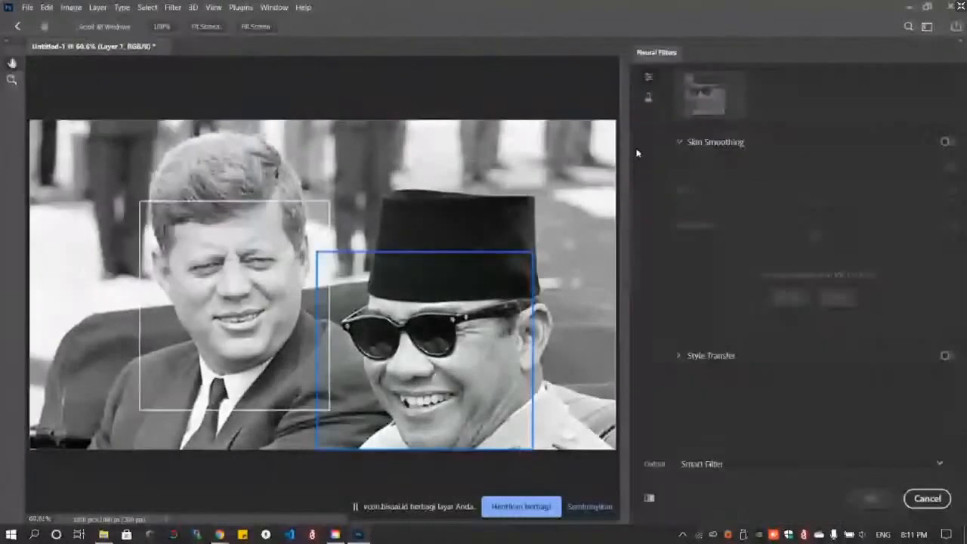
{"action": "left_click", "coordinate": [647, 100]}
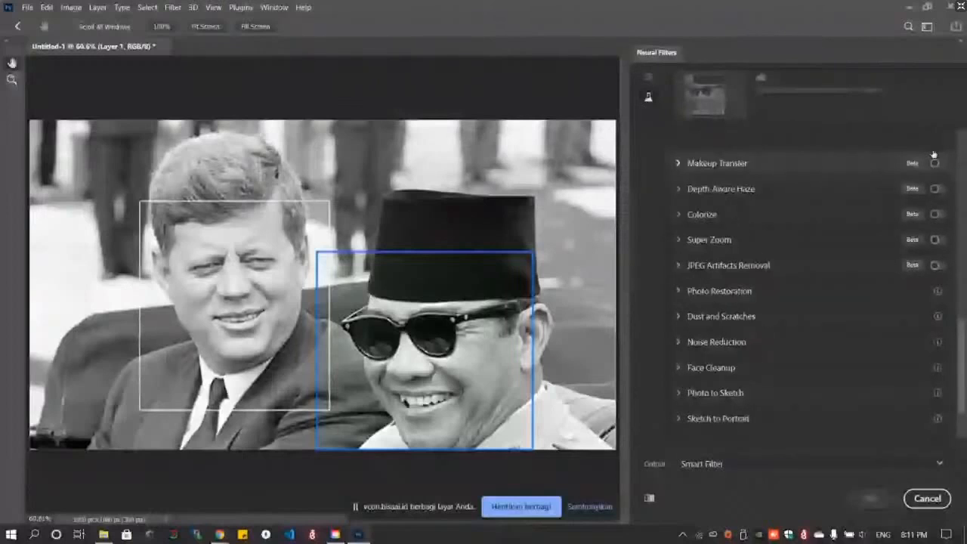
{"action": "mouse_move", "coordinate": [711, 168]}
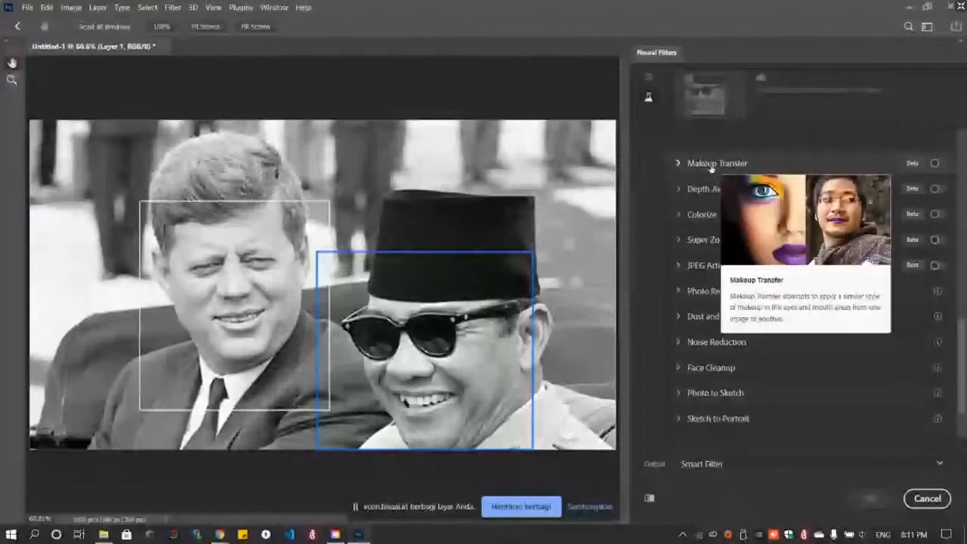
{"action": "mouse_move", "coordinate": [702, 197]}
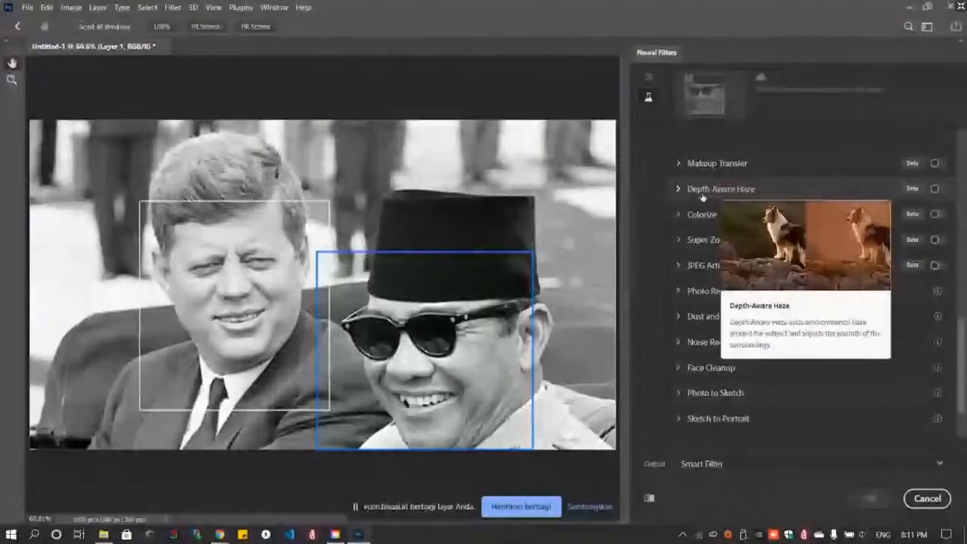
{"action": "mouse_move", "coordinate": [706, 268]}
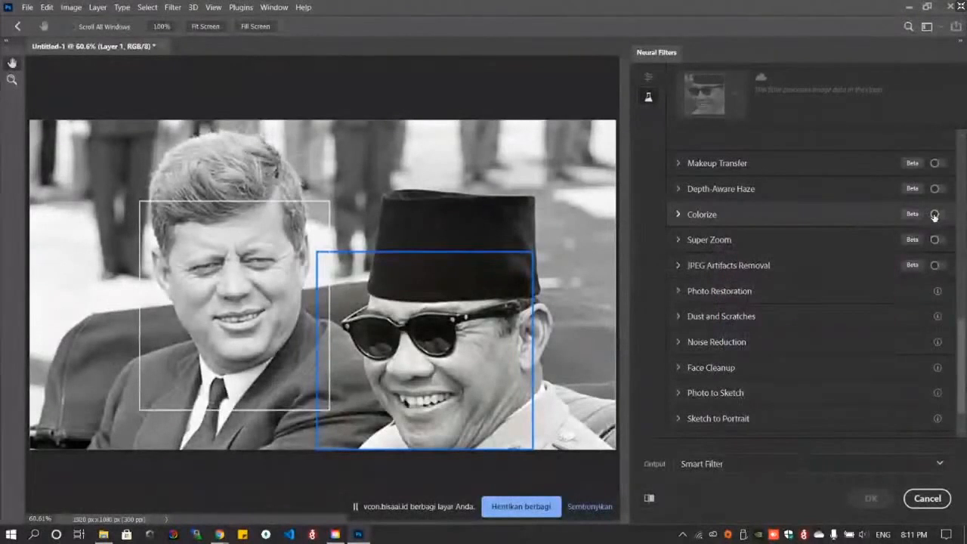
{"action": "left_click", "coordinate": [679, 215]}
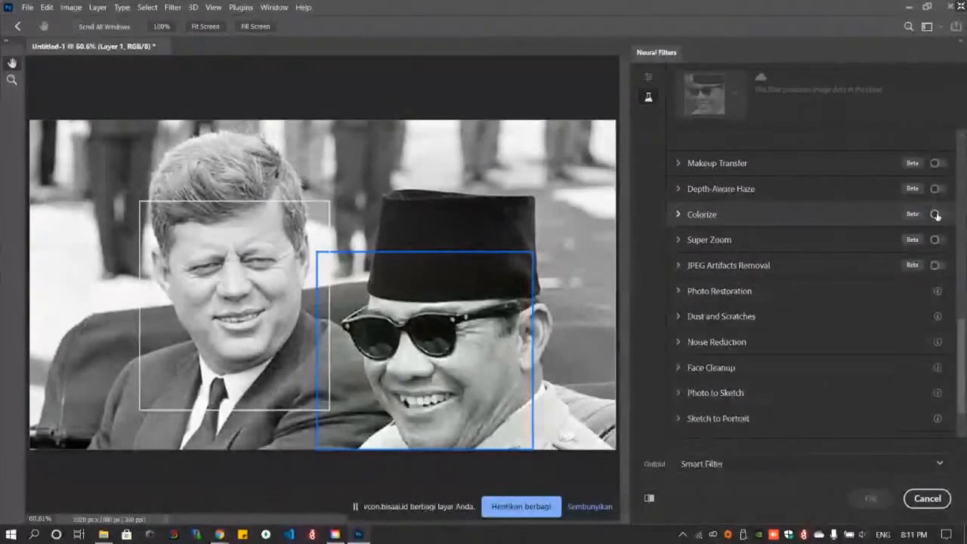
{"action": "mouse_move", "coordinate": [910, 214]}
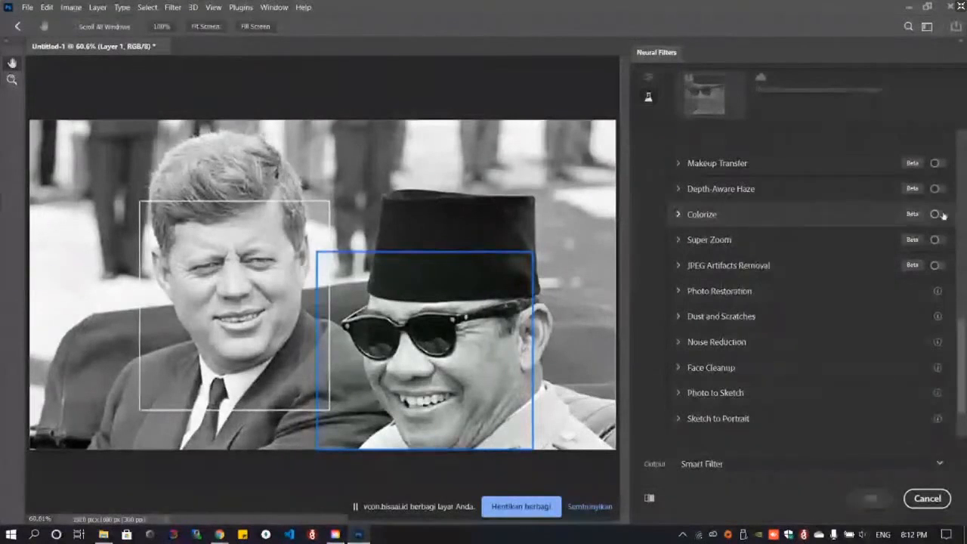
{"action": "left_click", "coordinate": [935, 214]}
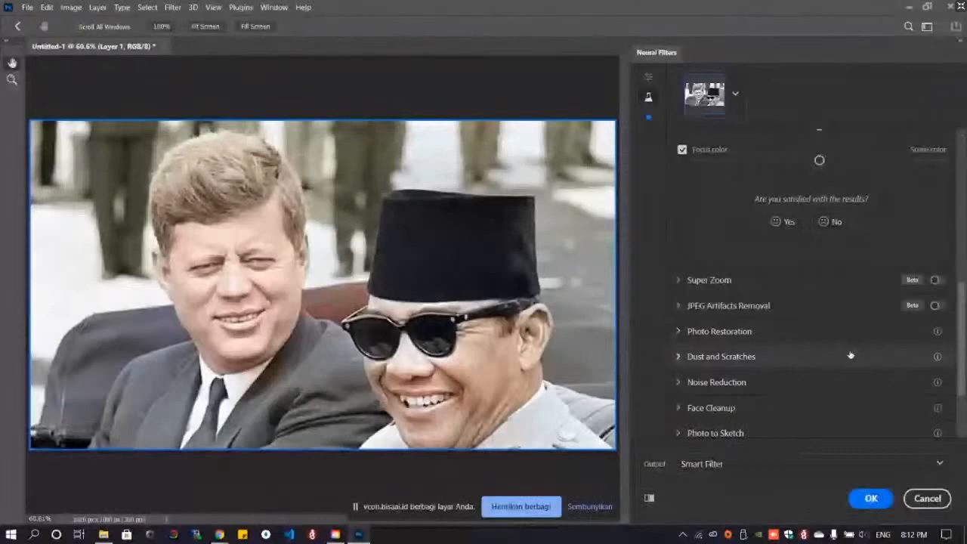
{"action": "left_click", "coordinate": [867, 498]}
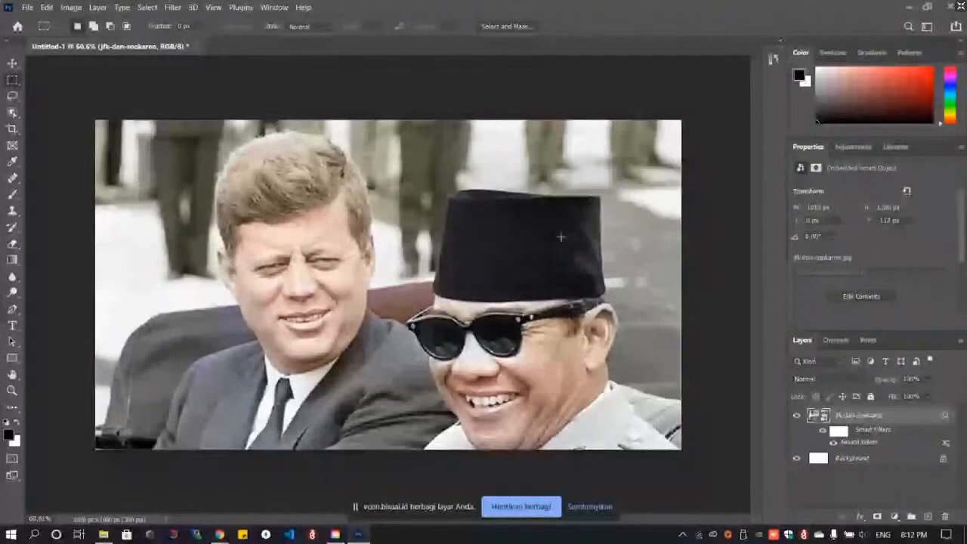
Toggle the photo's Smart Filters visibility to compare with the original, and undo the colorization
{"action": "scroll", "coordinate": [560, 237], "scroll_direction": "down", "scroll_amount": 2}
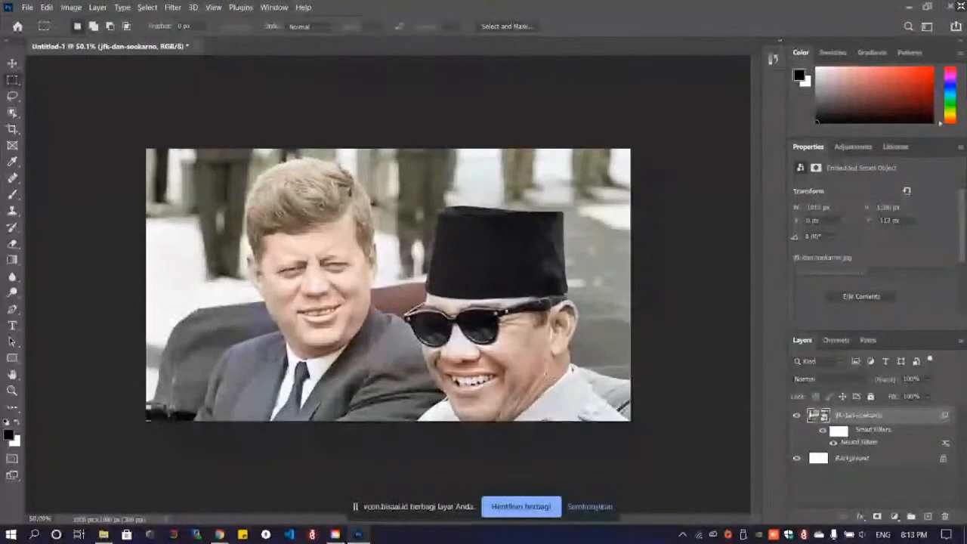
{"action": "scroll", "coordinate": [546, 374], "scroll_direction": "up", "scroll_amount": 2}
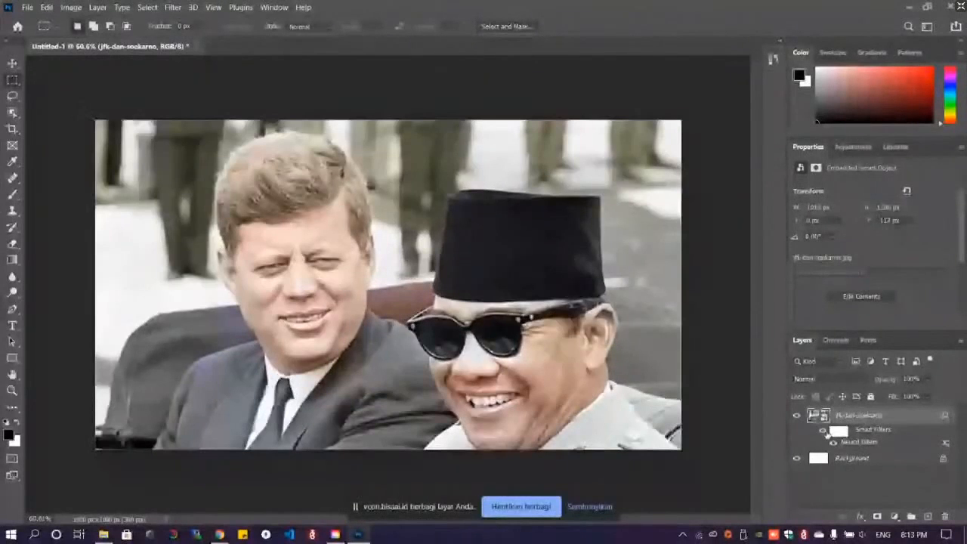
{"action": "left_click", "coordinate": [824, 430]}
{"action": "key", "text": "ctrl+z"}
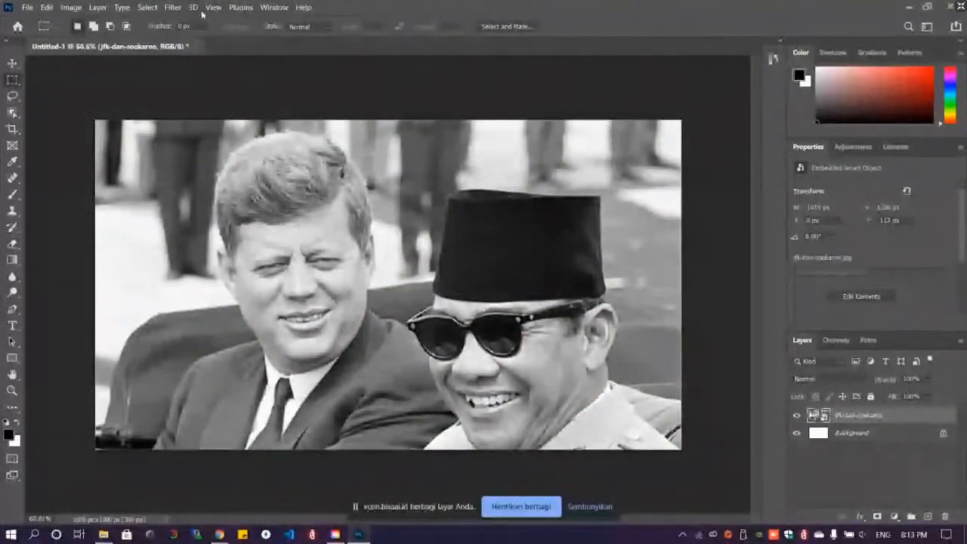
Try to open Neural Filters for the photo again and close the crash report dialog
{"action": "left_click", "coordinate": [172, 7]}
{"action": "left_click", "coordinate": [180, 55]}
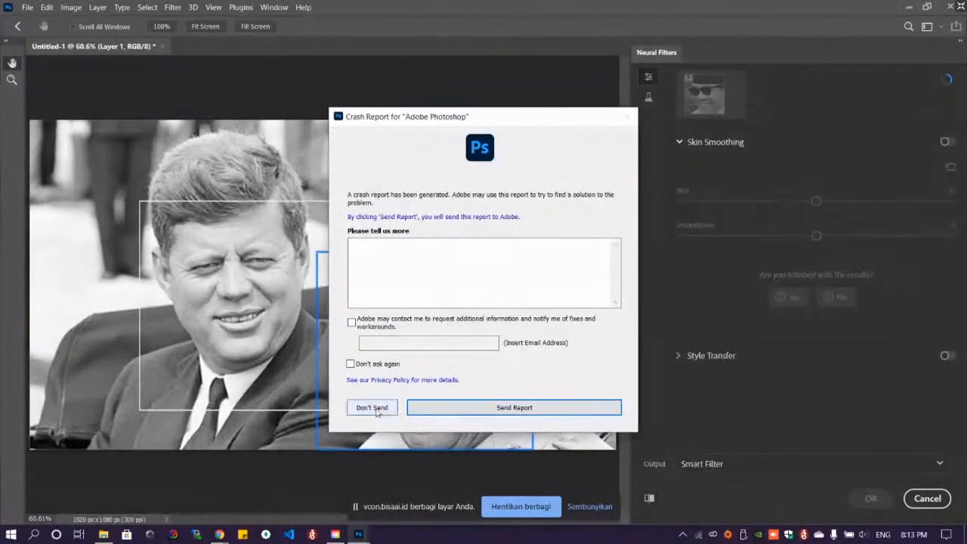
{"action": "left_click", "coordinate": [468, 411]}
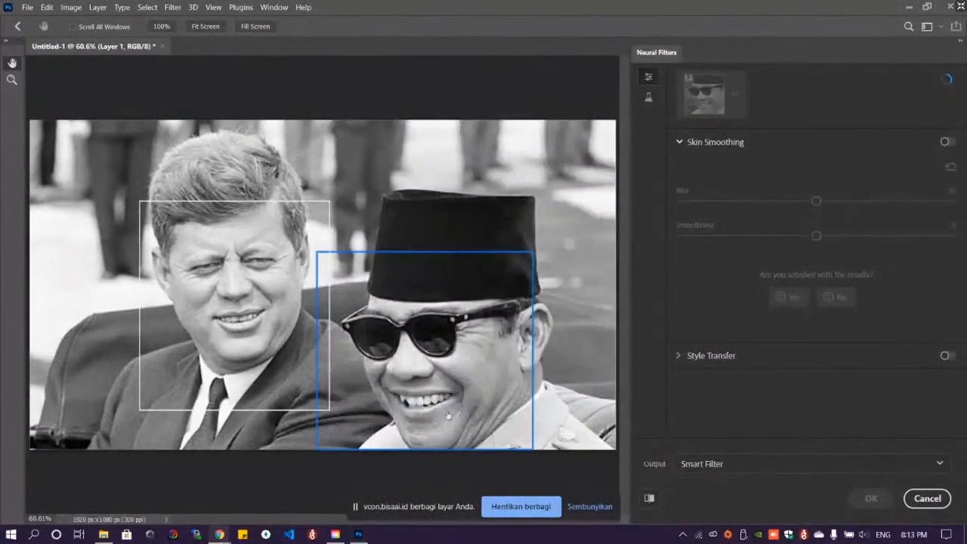
Switch to Creative Cloud Desktop and open Task Manager to check the running apps and Adobe background processes
{"action": "left_click", "coordinate": [335, 533]}
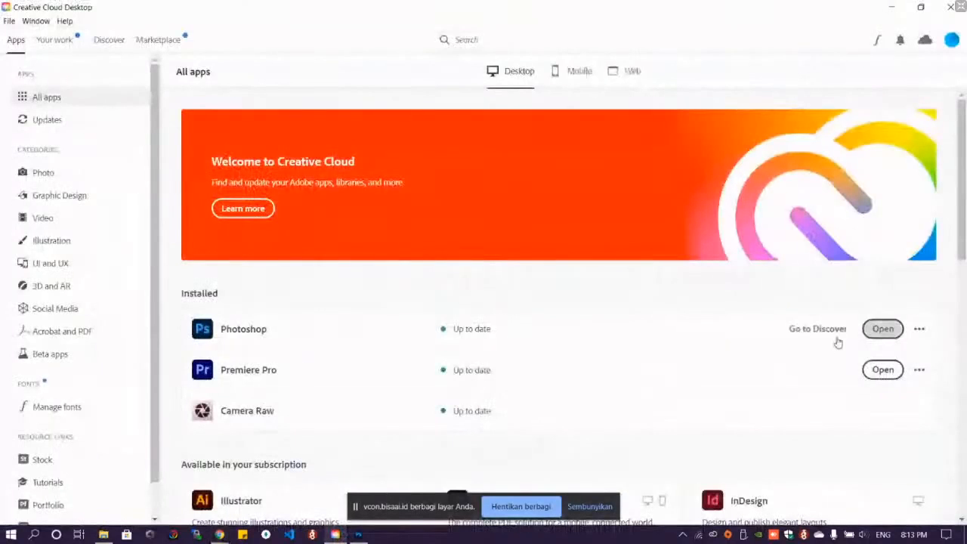
{"action": "right_click", "coordinate": [451, 537]}
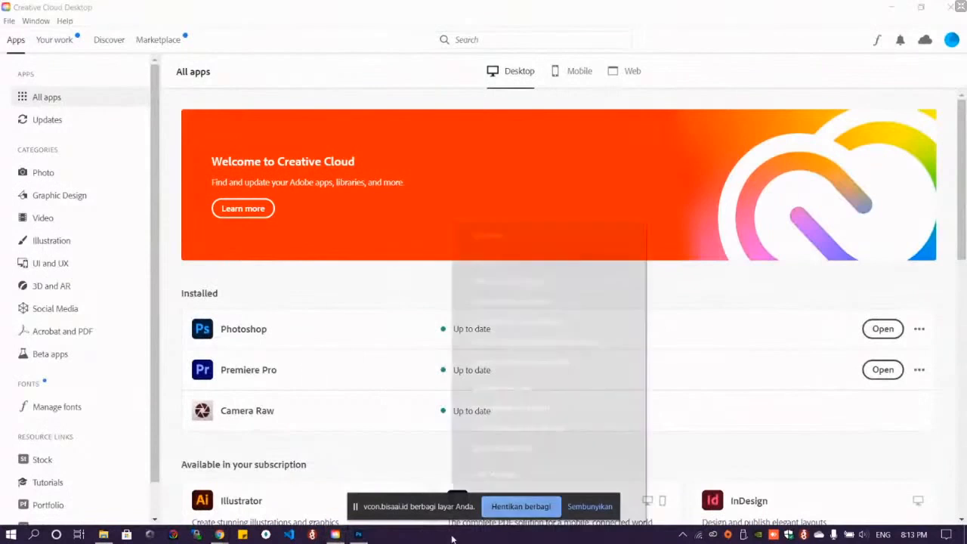
{"action": "left_click", "coordinate": [493, 474]}
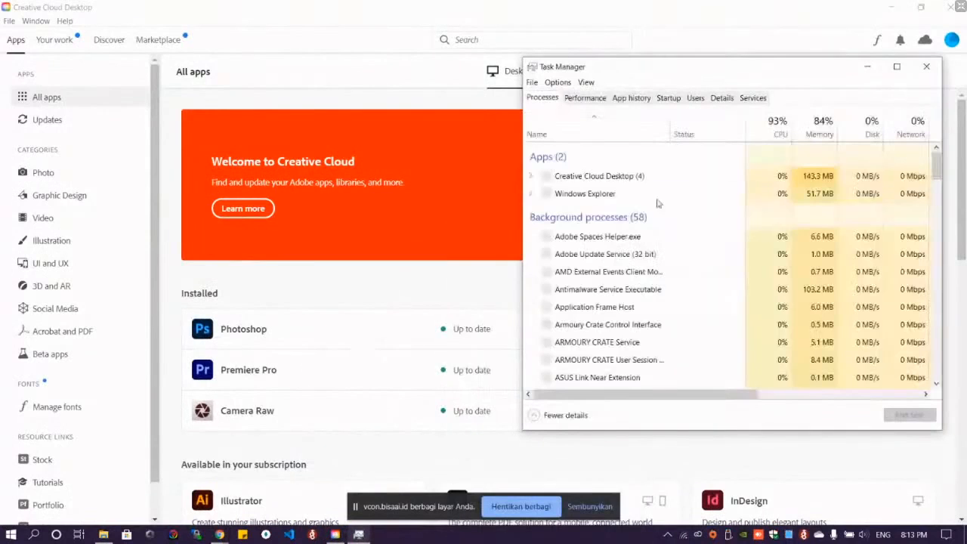
{"action": "left_click", "coordinate": [587, 177]}
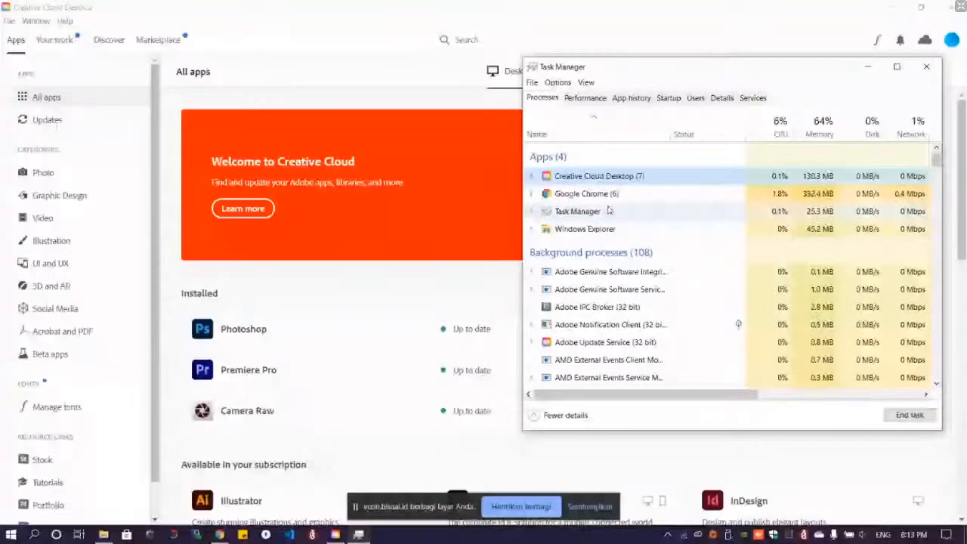
{"action": "scroll", "coordinate": [593, 216], "scroll_direction": "down", "scroll_amount": 1}
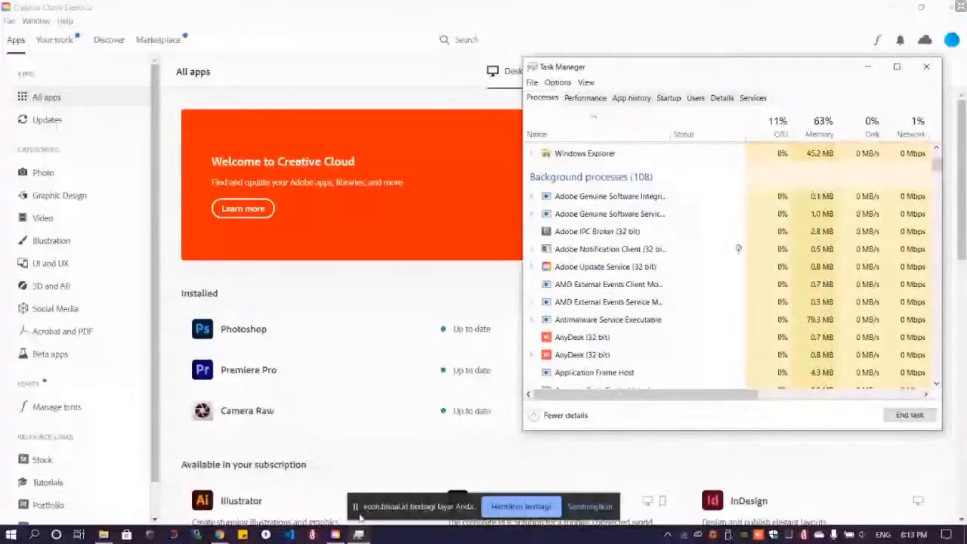
Close Task Manager and switch to the Photoshop home screen
{"action": "scroll", "coordinate": [609, 200], "scroll_direction": "up", "scroll_amount": 2}
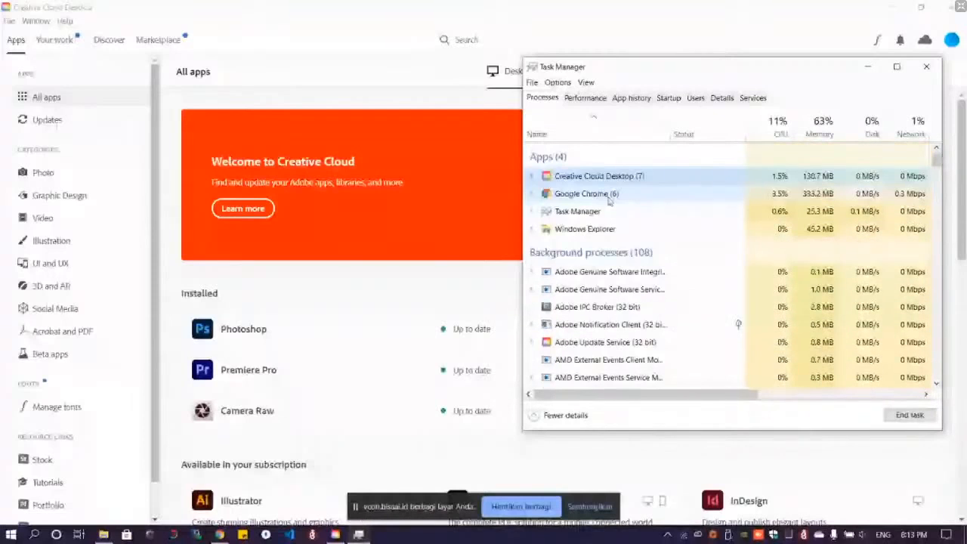
{"action": "left_click", "coordinate": [929, 68]}
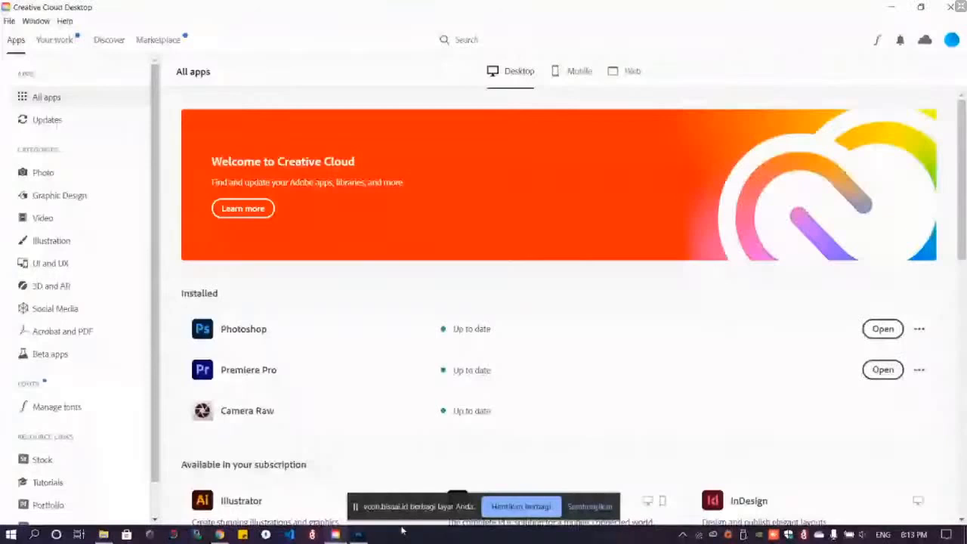
{"action": "left_click", "coordinate": [359, 534]}
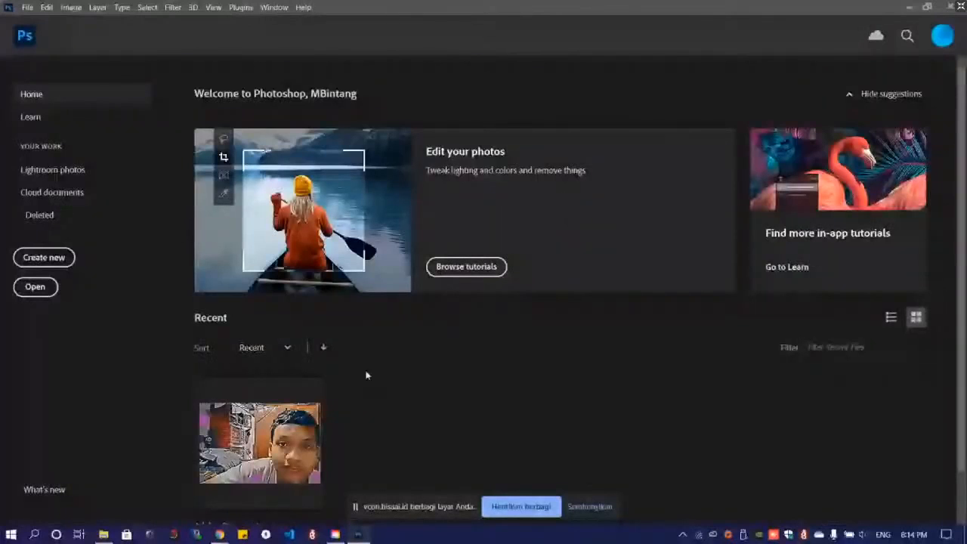
Create a new document in pixels, 1920 wide by 1080 high
{"action": "left_click", "coordinate": [50, 259]}
{"action": "left_click", "coordinate": [717, 148]}
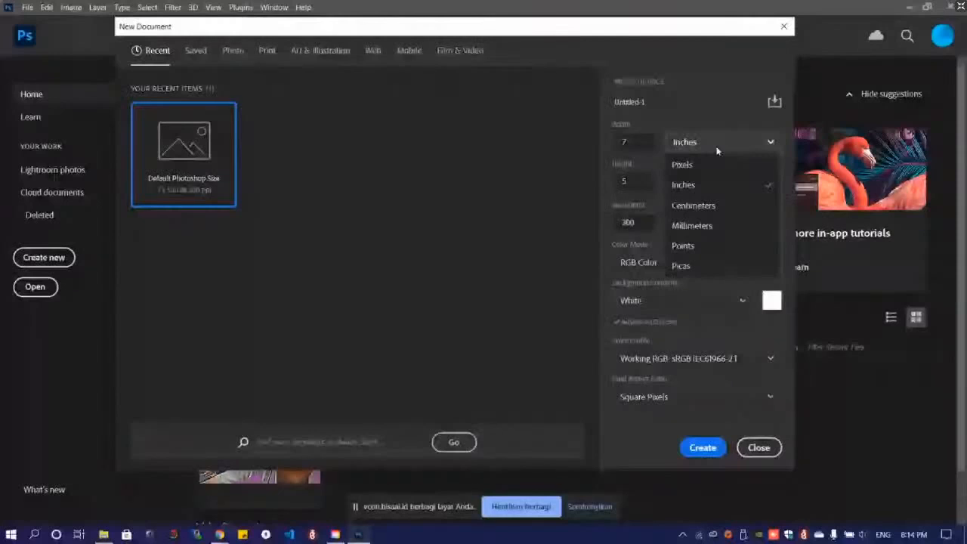
{"action": "left_click", "coordinate": [681, 164]}
{"action": "double_click", "coordinate": [647, 145]}
{"action": "type", "text": "1920"}
{"action": "key", "text": "Tab"}
{"action": "type", "text": "1"}
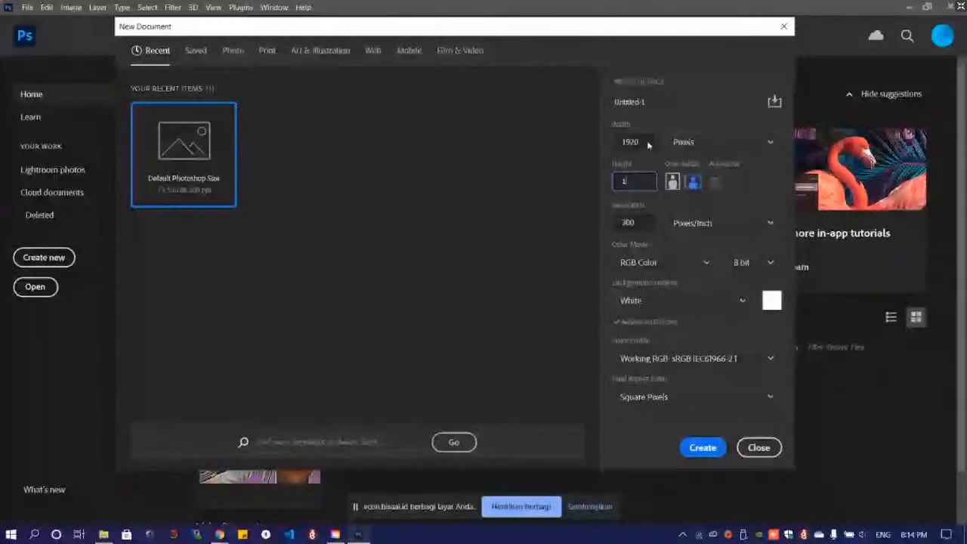
{"action": "key", "text": "Return"}
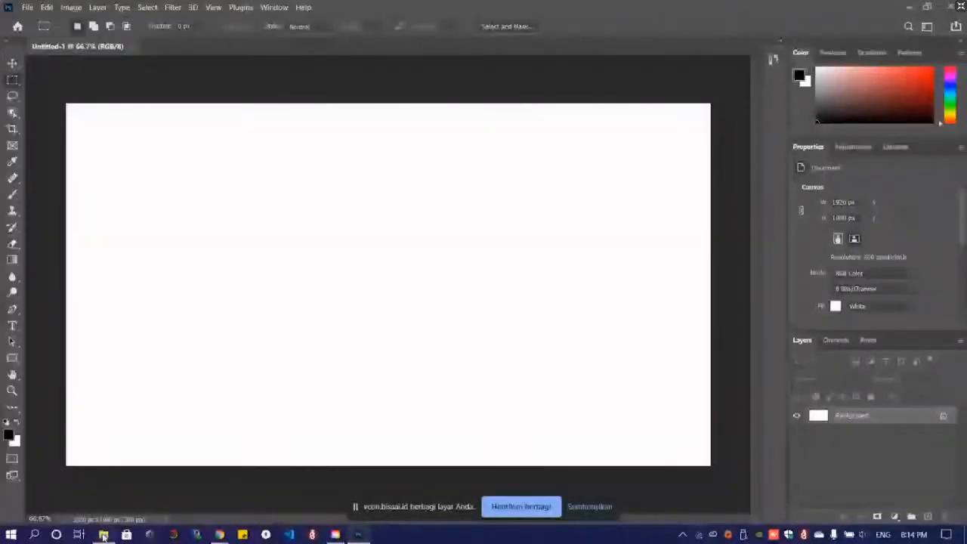
Place the jfk-dan-soekarno photo, scale it to 71.96% to span the canvas width, and shift it slightly up
{"action": "left_click", "coordinate": [104, 535]}
{"action": "left_click_drag", "start_coordinate": [284, 159], "coordinate": [437, 305]}
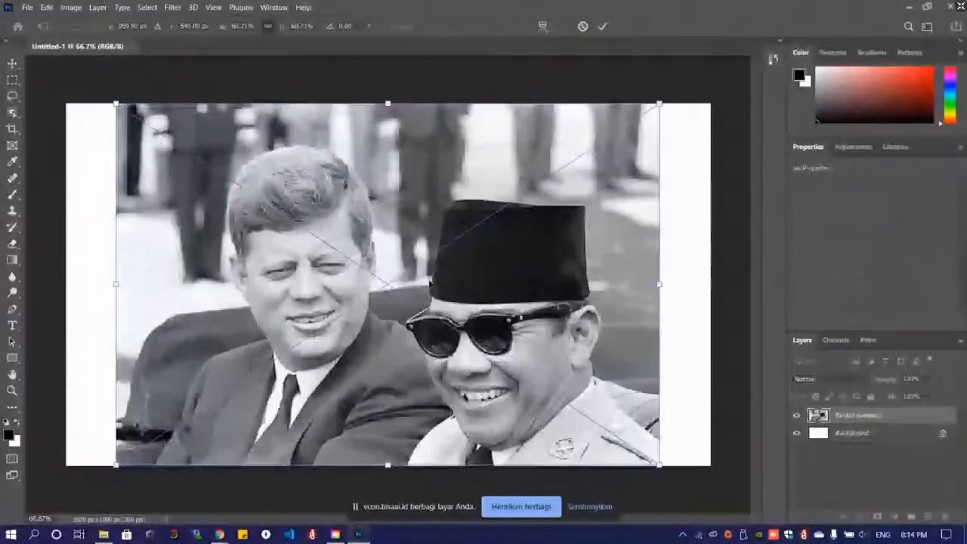
{"action": "left_click_drag", "start_coordinate": [115, 286], "coordinate": [67, 285]}
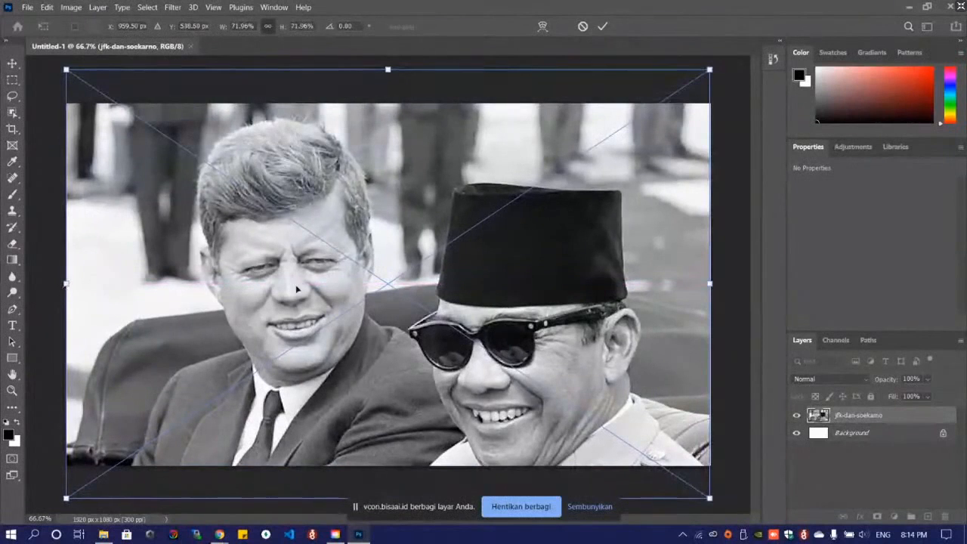
{"action": "left_click_drag", "start_coordinate": [296, 321], "coordinate": [297, 279]}
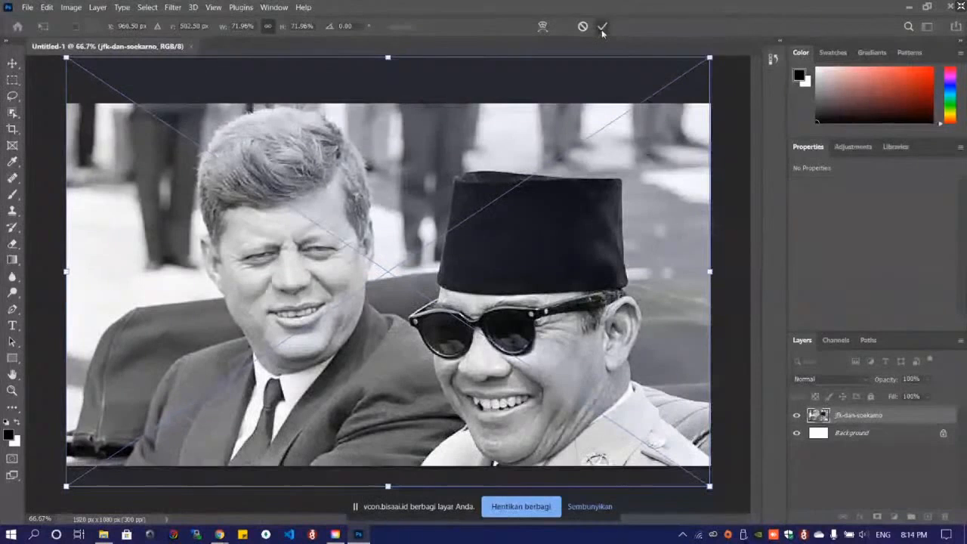
{"action": "left_click", "coordinate": [602, 26]}
Try to open Neural Filters for the placed black-and-white photo, and relaunch Photoshop from Creative Cloud Desktop
{"action": "left_click", "coordinate": [172, 7]}
{"action": "left_click", "coordinate": [220, 47]}
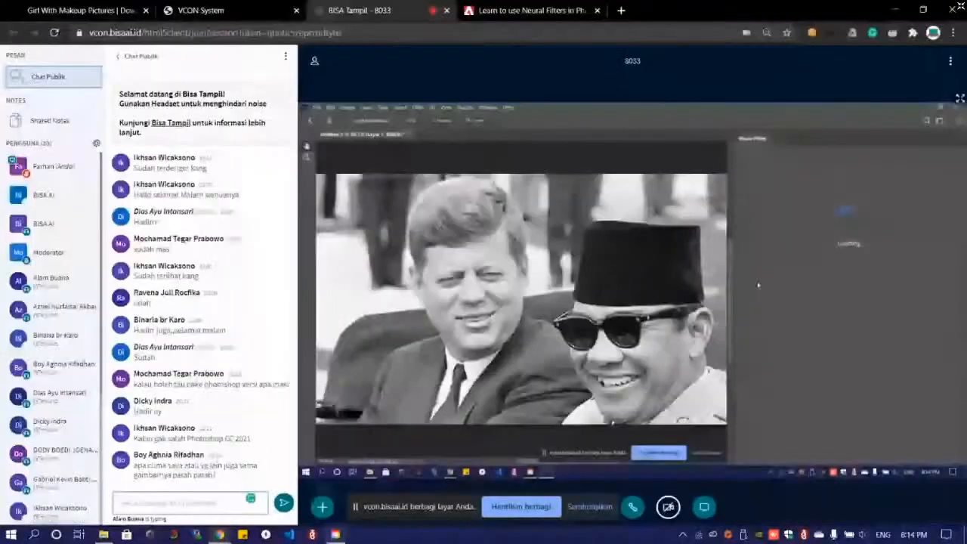
{"action": "left_click", "coordinate": [337, 534]}
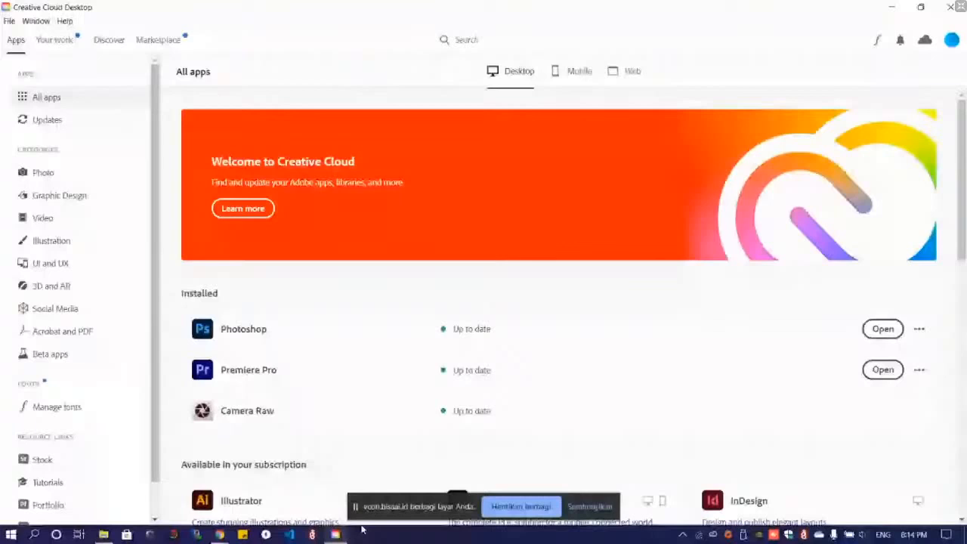
{"action": "left_click", "coordinate": [885, 329]}
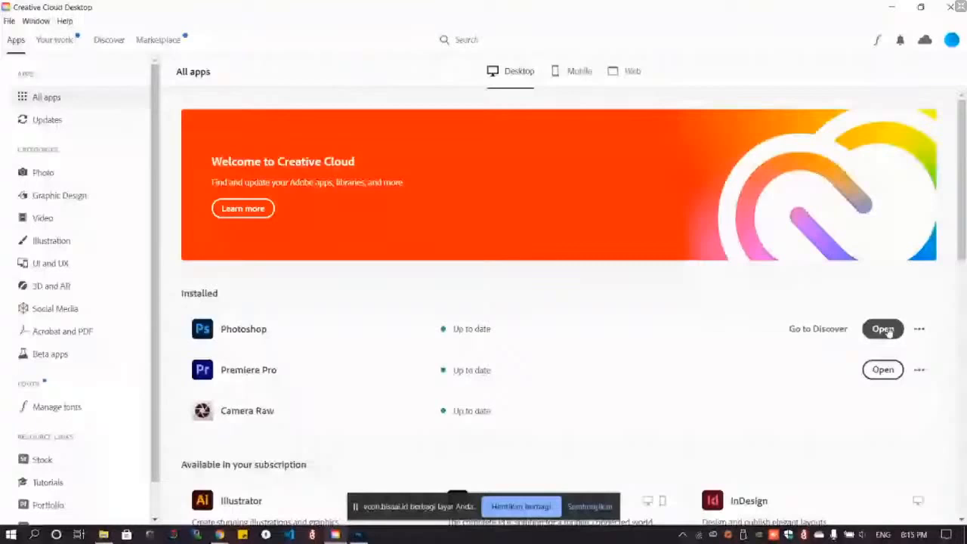
{"action": "left_click", "coordinate": [607, 511]}
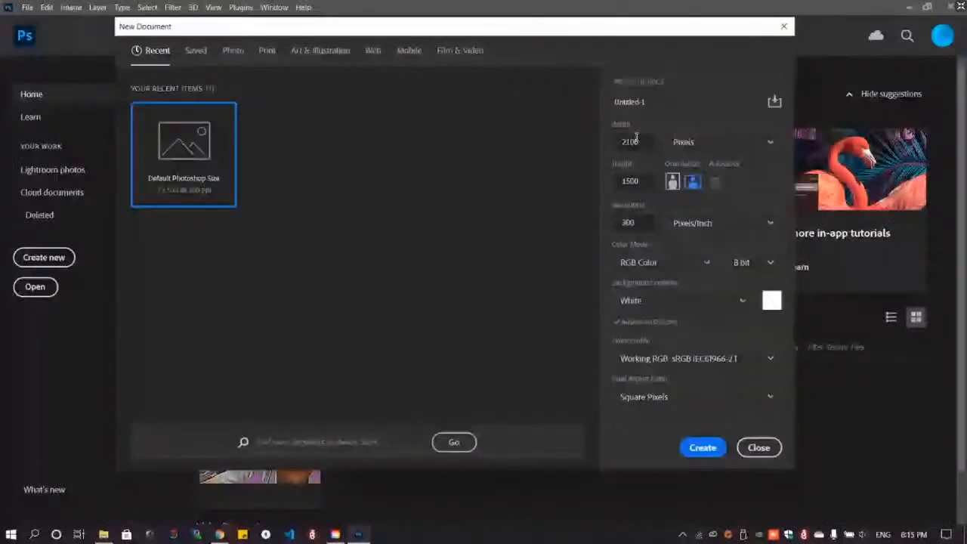
Set the new document's size to 1920 × 1080 pixels and create it
{"action": "double_click", "coordinate": [636, 141]}
{"action": "type", "text": "1920"}
{"action": "key", "text": "Tab"}
{"action": "type", "text": "1080"}
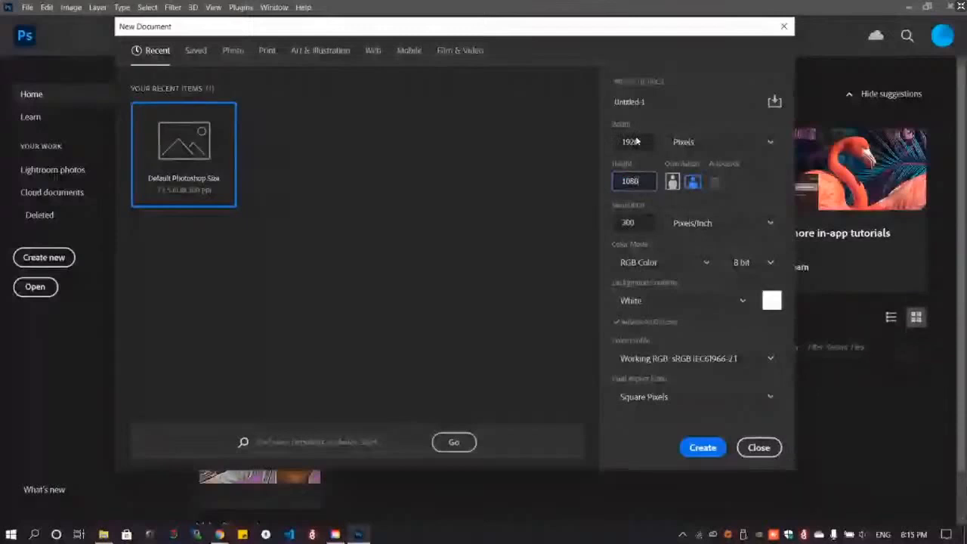
{"action": "left_click", "coordinate": [706, 448]}
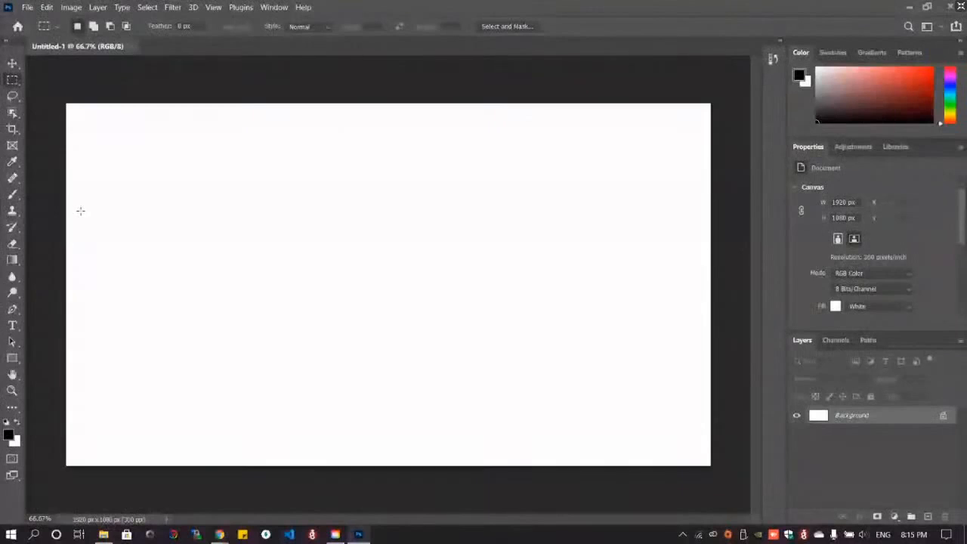
Place the red-haired woman's portrait, scale it to 8.89% to span the canvas width, and shift it down to show her whole head
{"action": "key", "text": "alt+Tab"}
{"action": "left_click", "coordinate": [213, 154]}
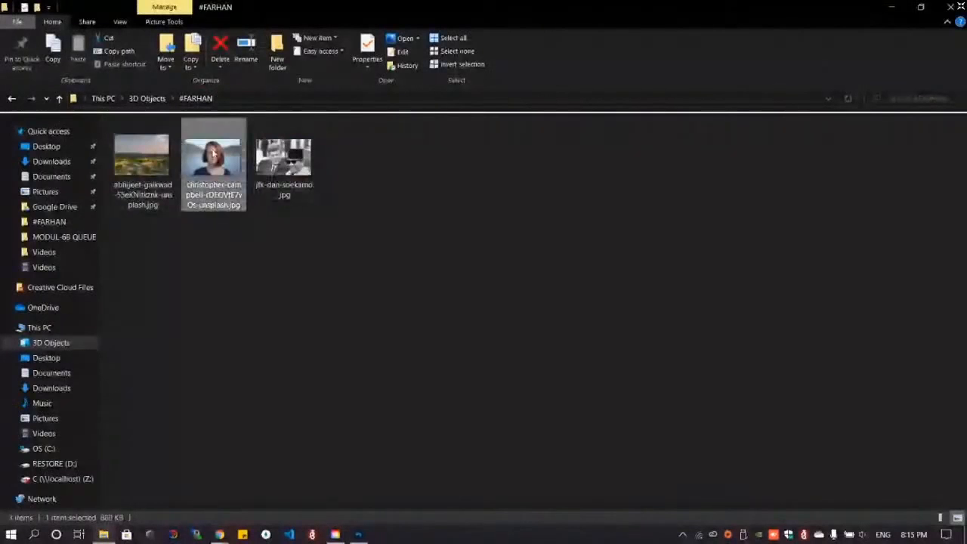
{"action": "left_click_drag", "start_coordinate": [214, 154], "coordinate": [371, 274]}
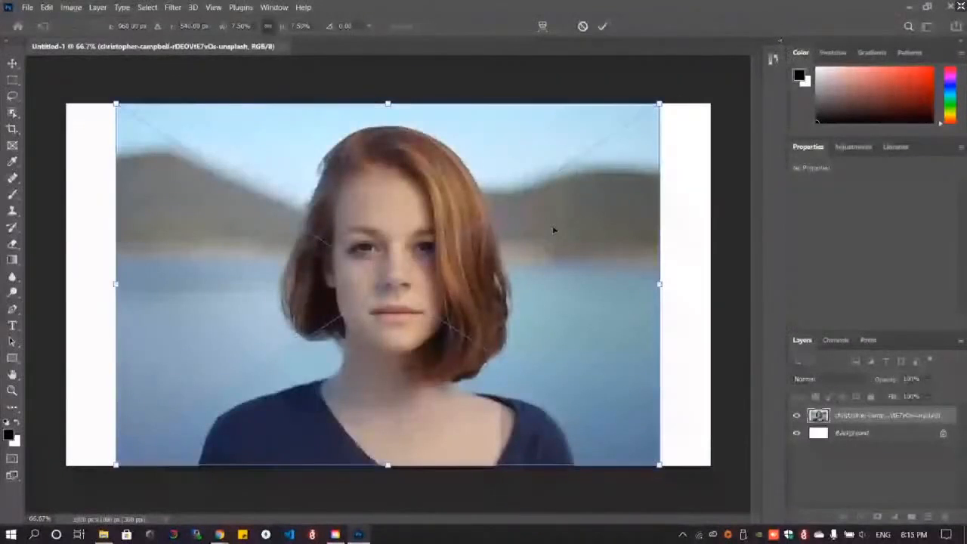
{"action": "left_click_drag", "start_coordinate": [660, 284], "coordinate": [709, 285]}
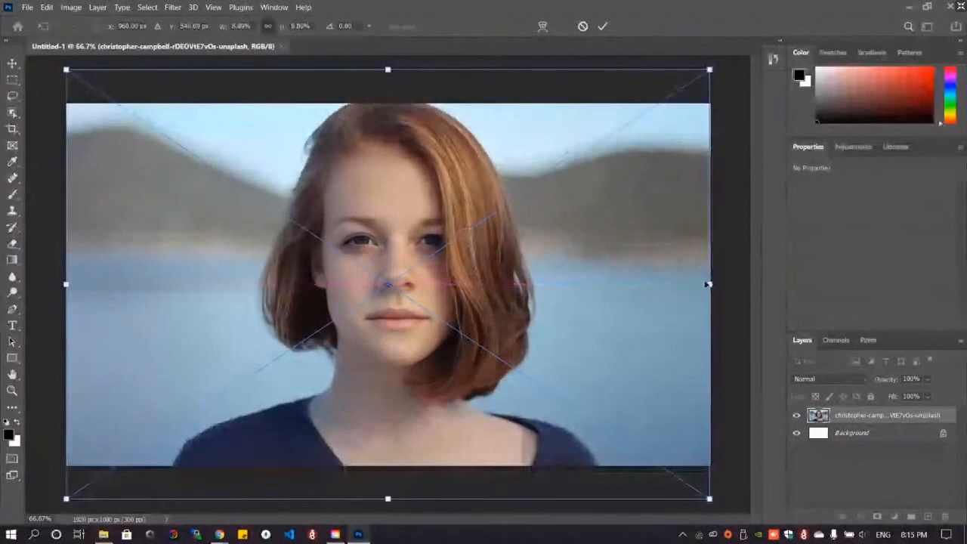
{"action": "left_click_drag", "start_coordinate": [442, 163], "coordinate": [441, 185]}
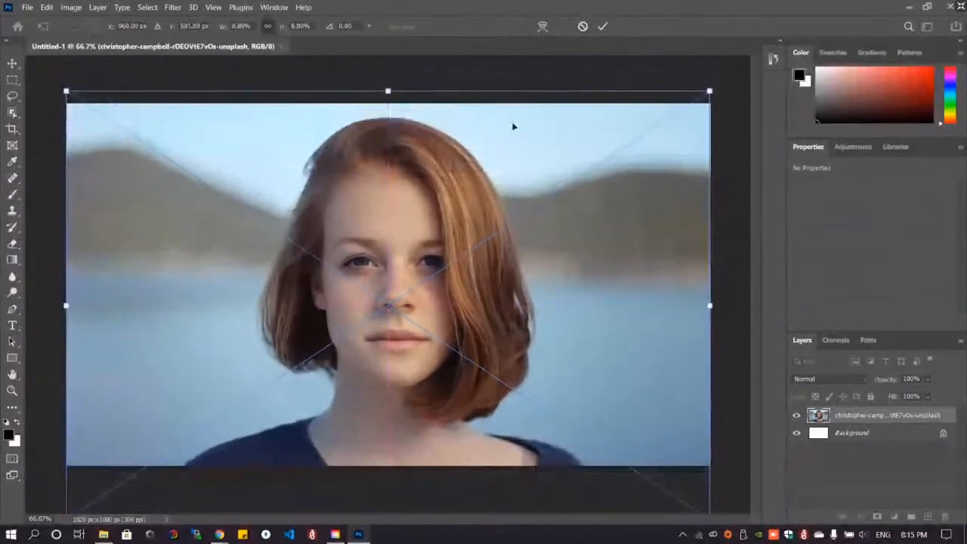
{"action": "left_click", "coordinate": [602, 28]}
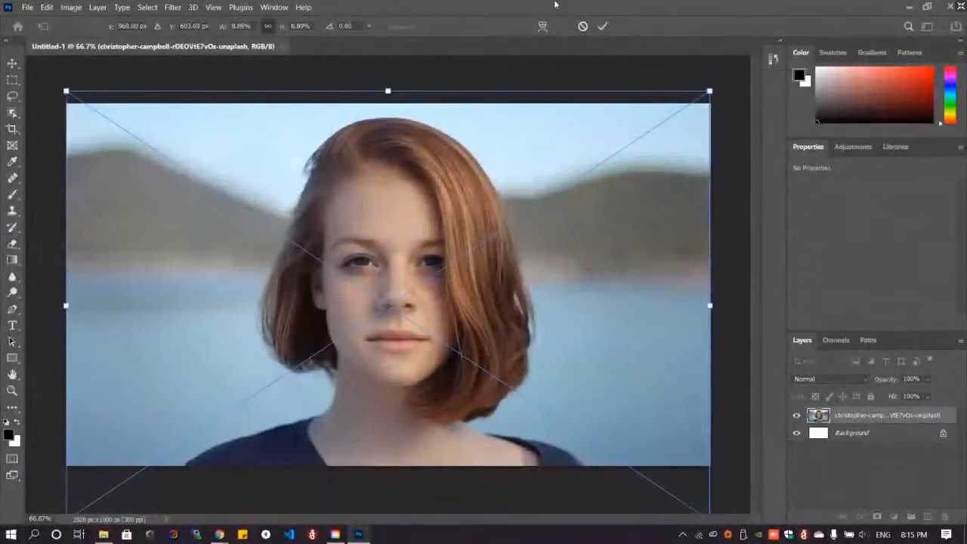
{"action": "left_click", "coordinate": [602, 27]}
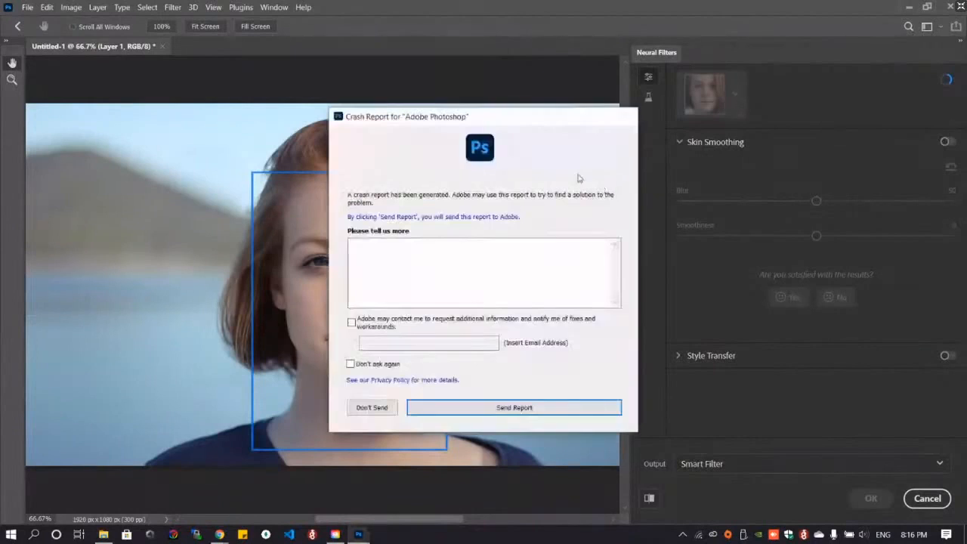
Dismiss the crash report without sending it, and restart Photoshop from Creative Cloud Desktop
{"action": "left_click", "coordinate": [379, 409]}
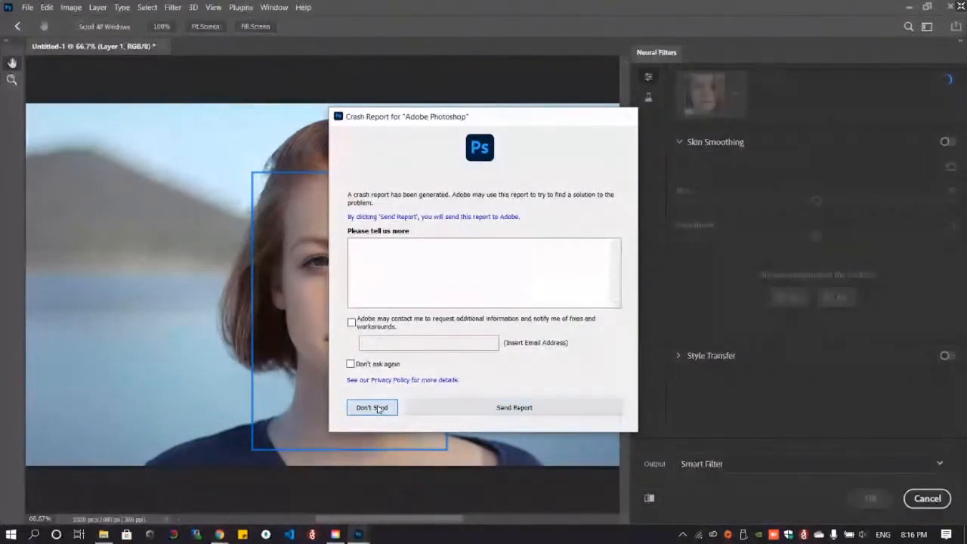
{"action": "left_click", "coordinate": [336, 533]}
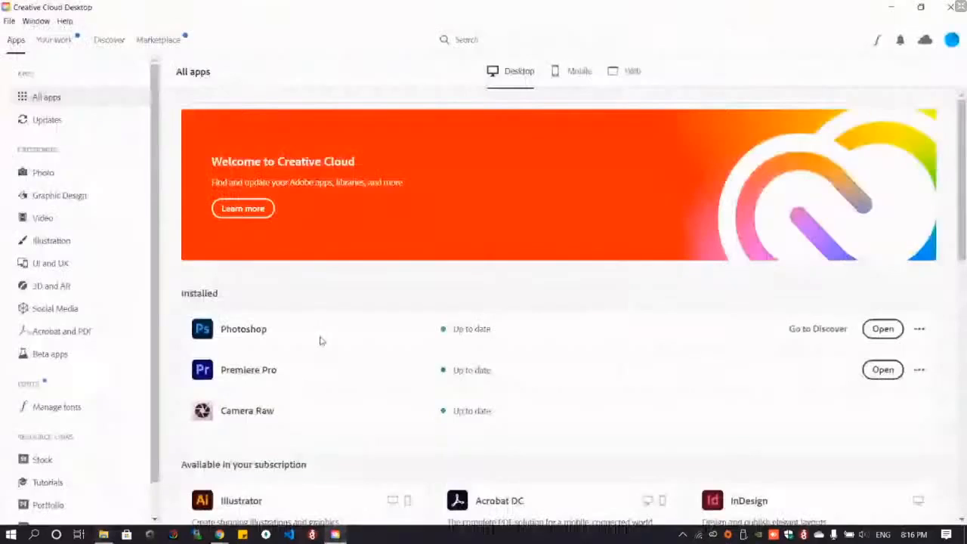
{"action": "left_click", "coordinate": [893, 6]}
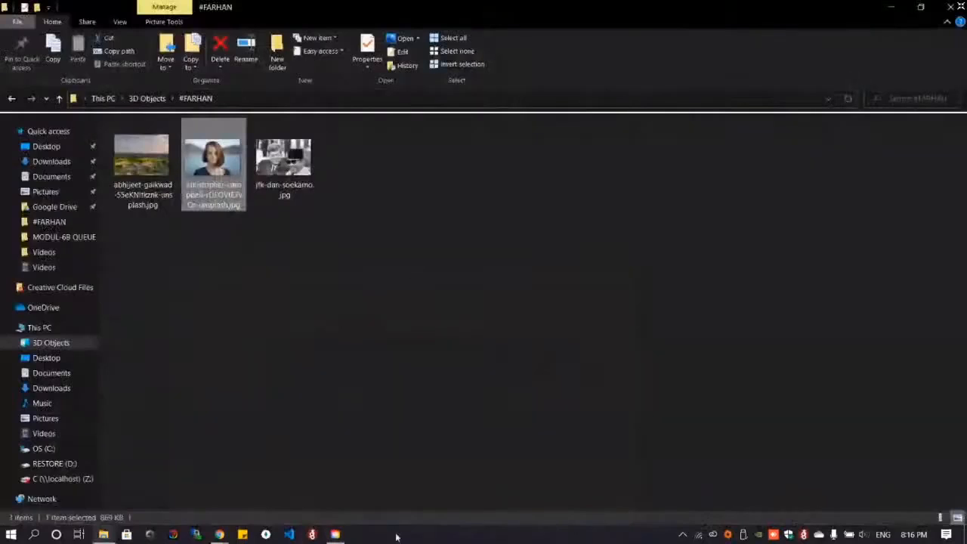
{"action": "left_click", "coordinate": [336, 534]}
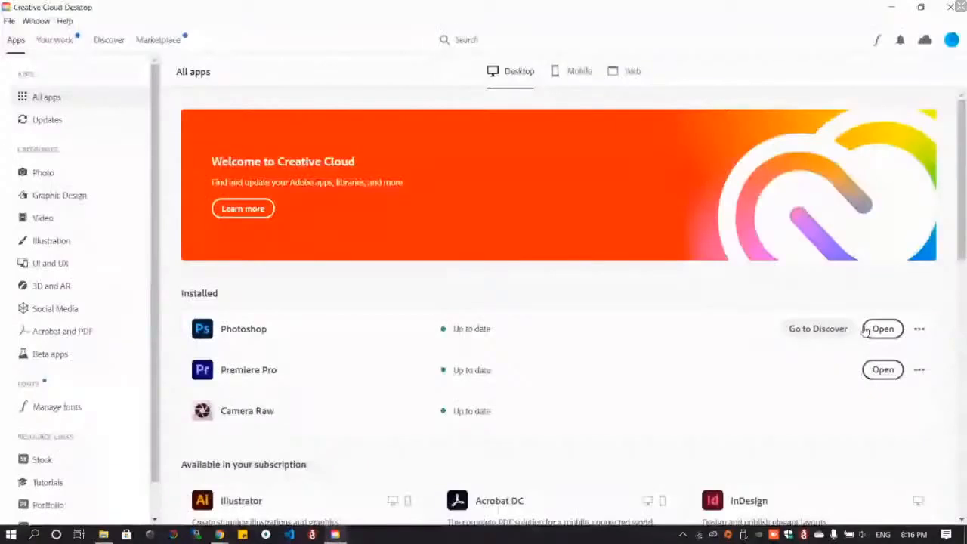
{"action": "left_click", "coordinate": [883, 329]}
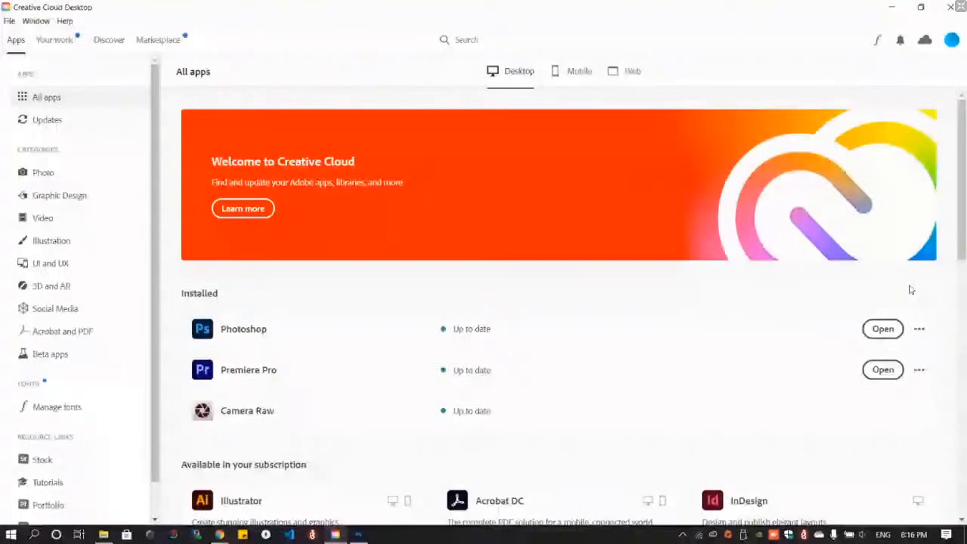
{"action": "mouse_move", "coordinate": [355, 535]}
{"action": "left_click", "coordinate": [408, 515]}
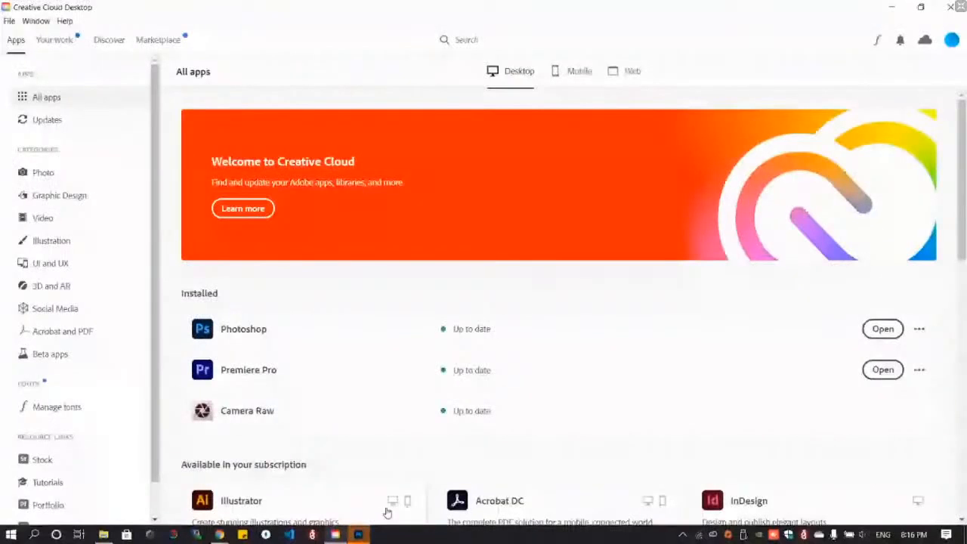
{"action": "left_click", "coordinate": [358, 534]}
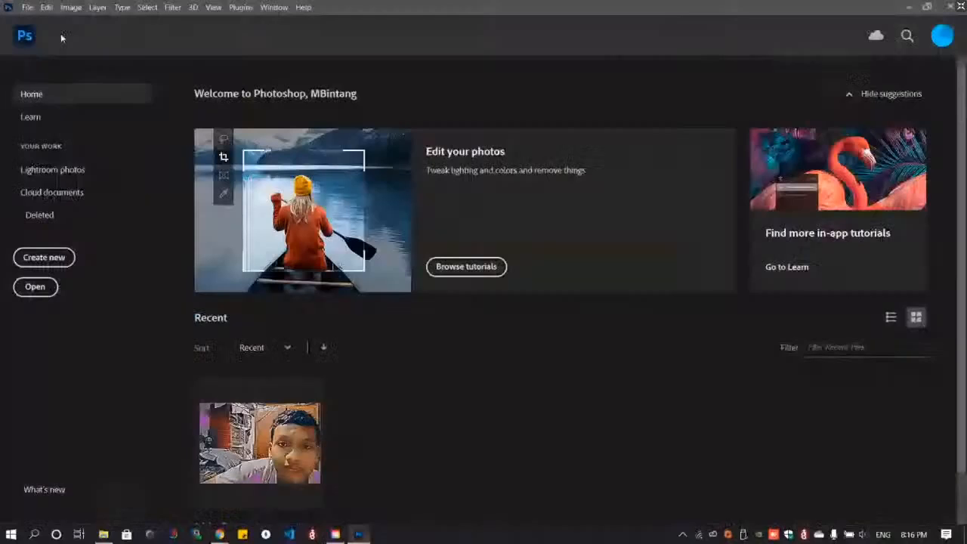
Create a new 1920 × 1080 pixel document and unlock its Background layer
{"action": "left_click", "coordinate": [173, 8]}
{"action": "left_click", "coordinate": [30, 260]}
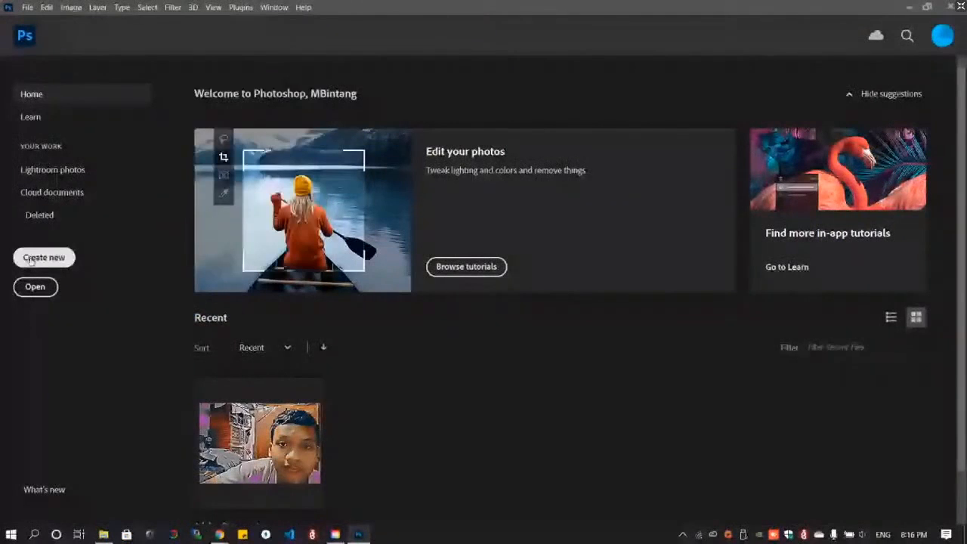
{"action": "left_click", "coordinate": [30, 258]}
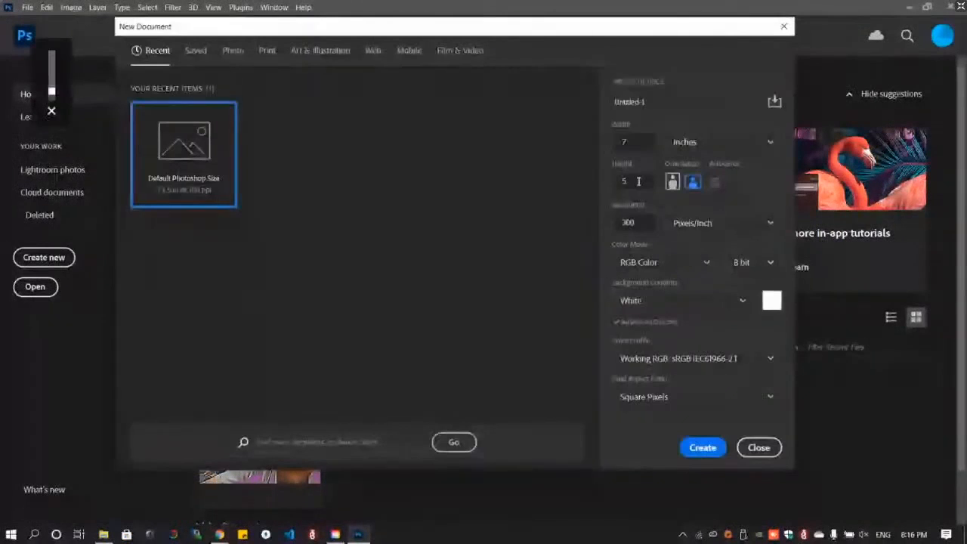
{"action": "left_click", "coordinate": [695, 141]}
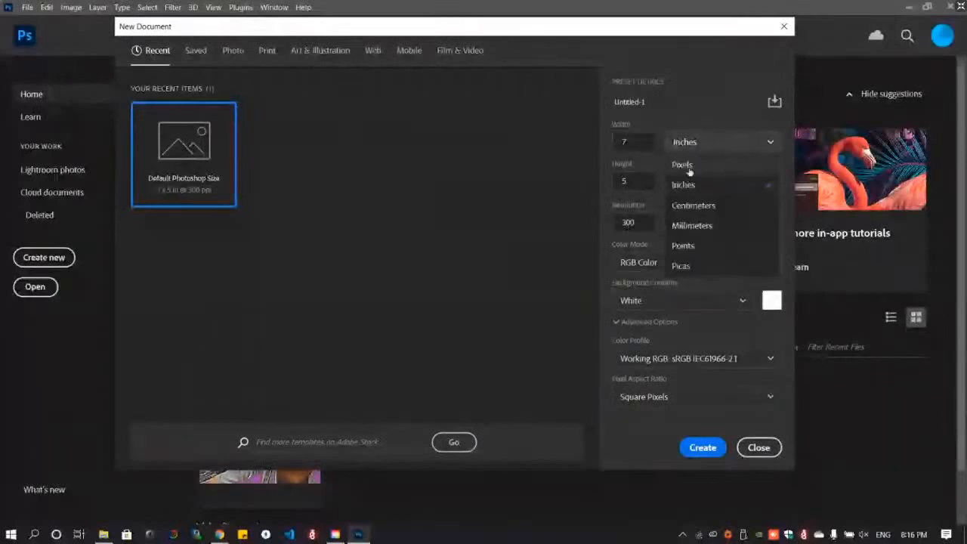
{"action": "left_click", "coordinate": [689, 179]}
{"action": "left_click", "coordinate": [695, 141]}
{"action": "left_click", "coordinate": [682, 160]}
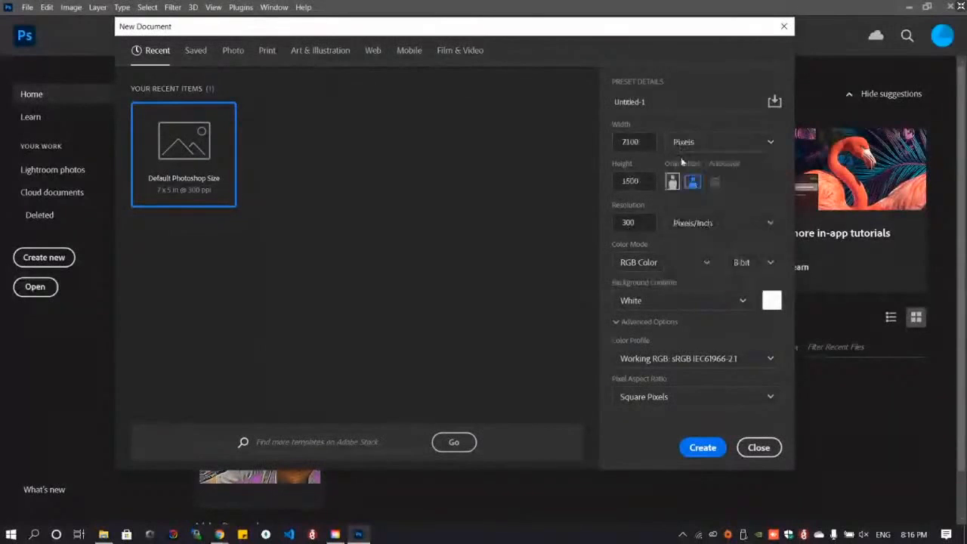
{"action": "double_click", "coordinate": [645, 137]}
{"action": "type", "text": "1920"}
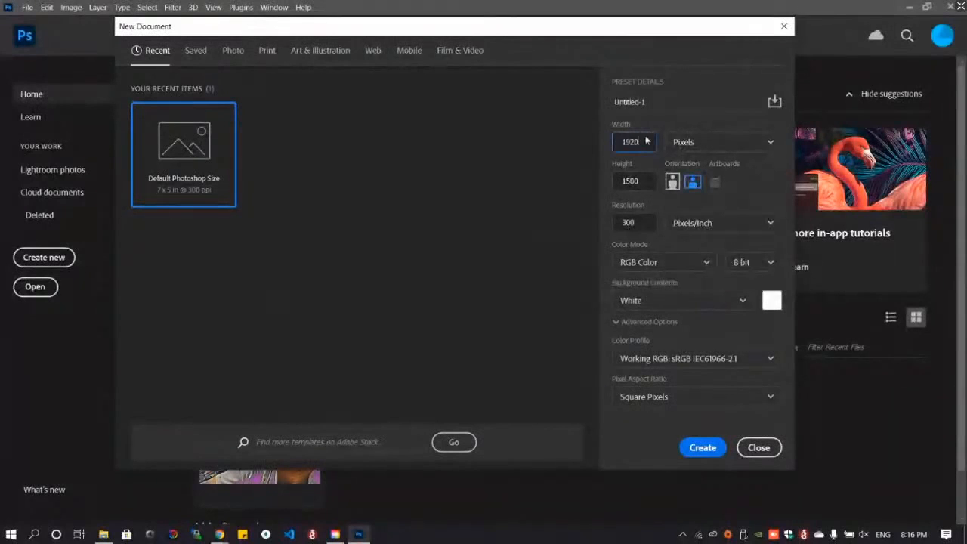
{"action": "key", "text": "Tab"}
{"action": "key", "text": "Tab"}
{"action": "type", "text": "1080"}
{"action": "left_click", "coordinate": [702, 448]}
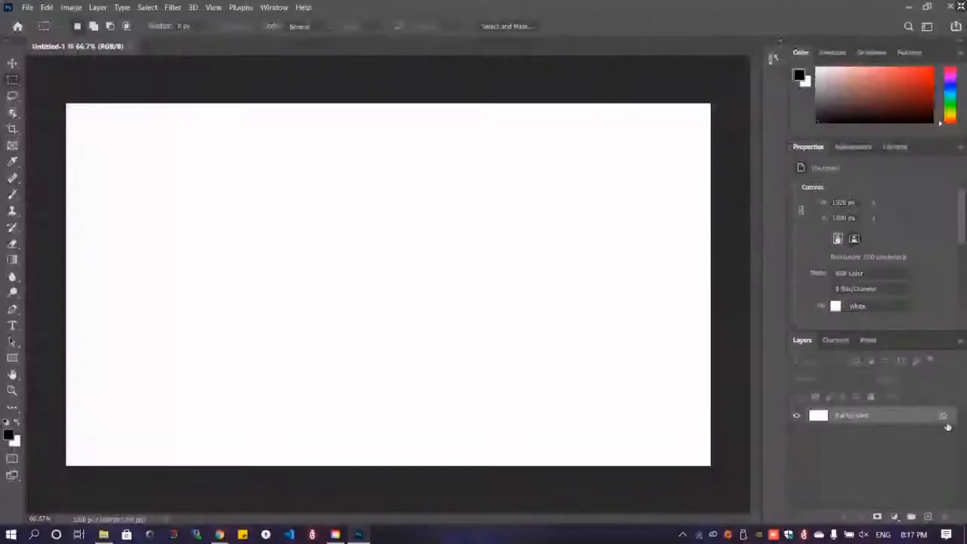
{"action": "left_click", "coordinate": [943, 416]}
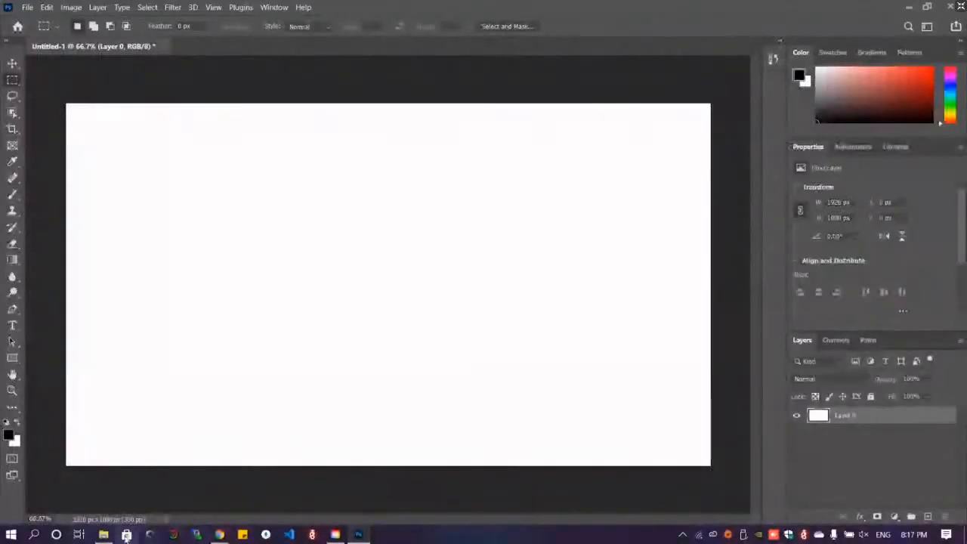
Place the red-haired woman's portrait from the photo folder, scale it to 1920 × 1280 pixels, and shift it down to show her whole head
{"action": "left_click", "coordinate": [103, 534]}
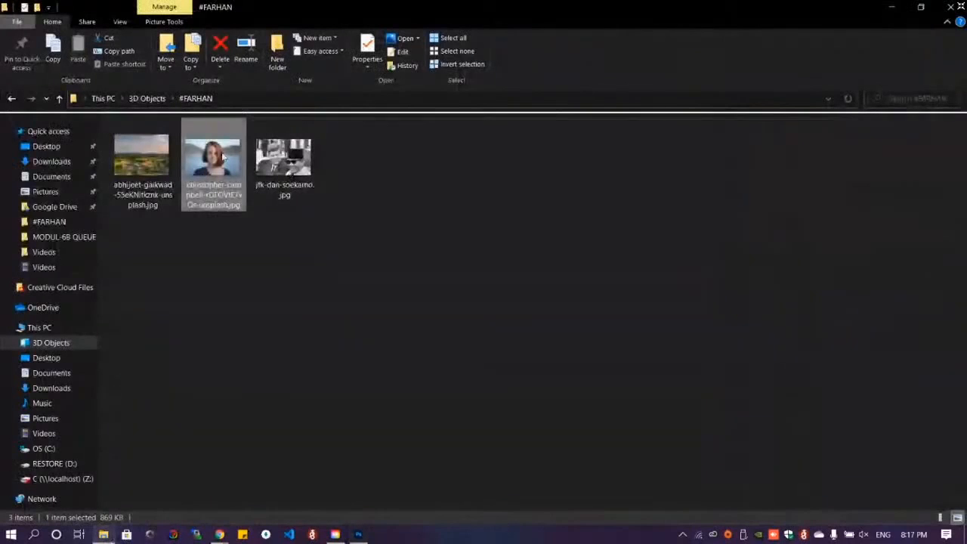
{"action": "left_click_drag", "start_coordinate": [216, 154], "coordinate": [354, 250]}
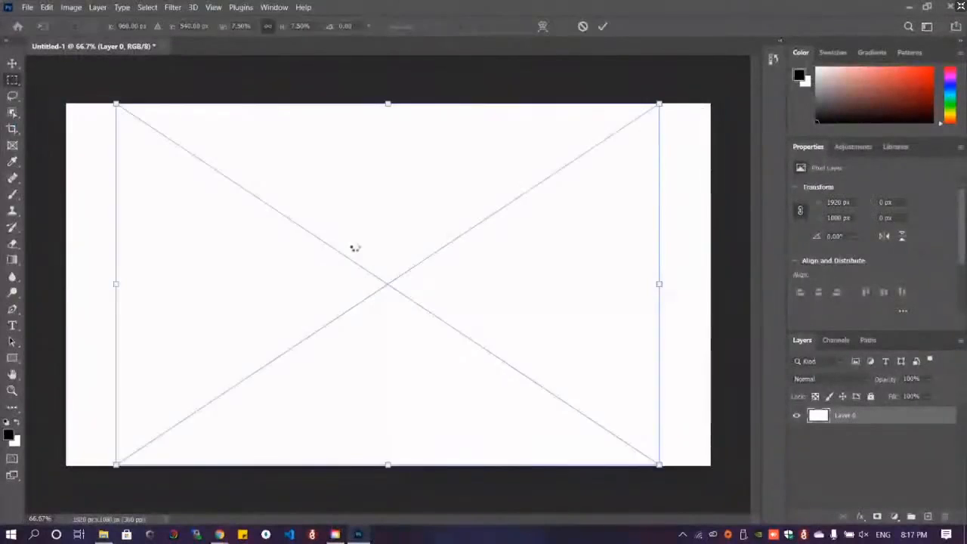
{"action": "left_click_drag", "start_coordinate": [114, 282], "coordinate": [71, 280]}
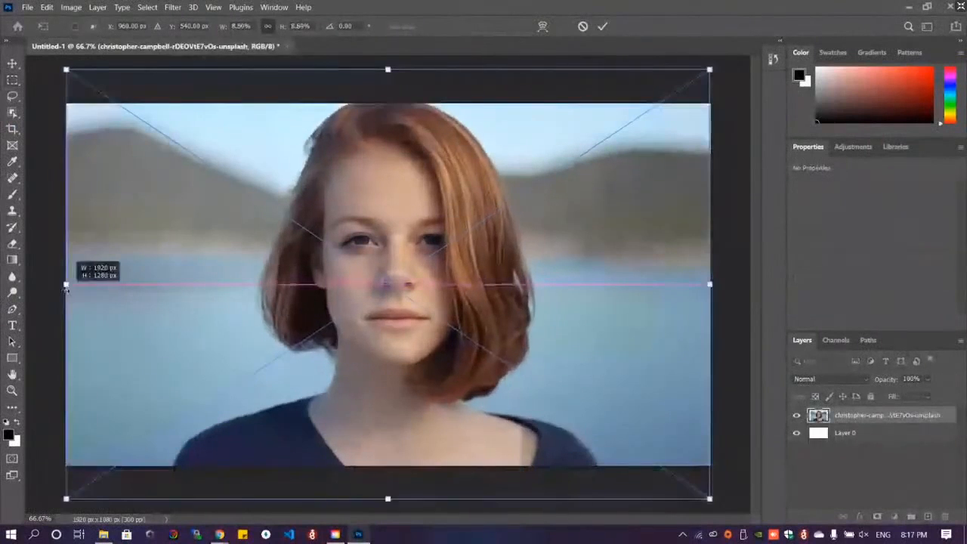
{"action": "left_click_drag", "start_coordinate": [158, 226], "coordinate": [149, 250]}
{"action": "left_click", "coordinate": [602, 28]}
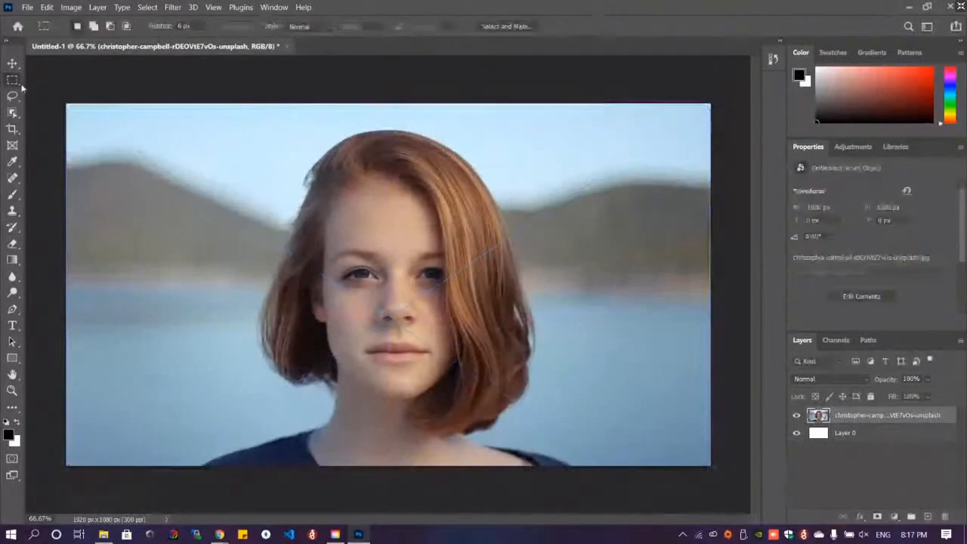
Save the document on the computer as a PSD named Neural Filter Demonstration, in the photo folder inside 3D Objects
{"action": "left_click", "coordinate": [29, 10]}
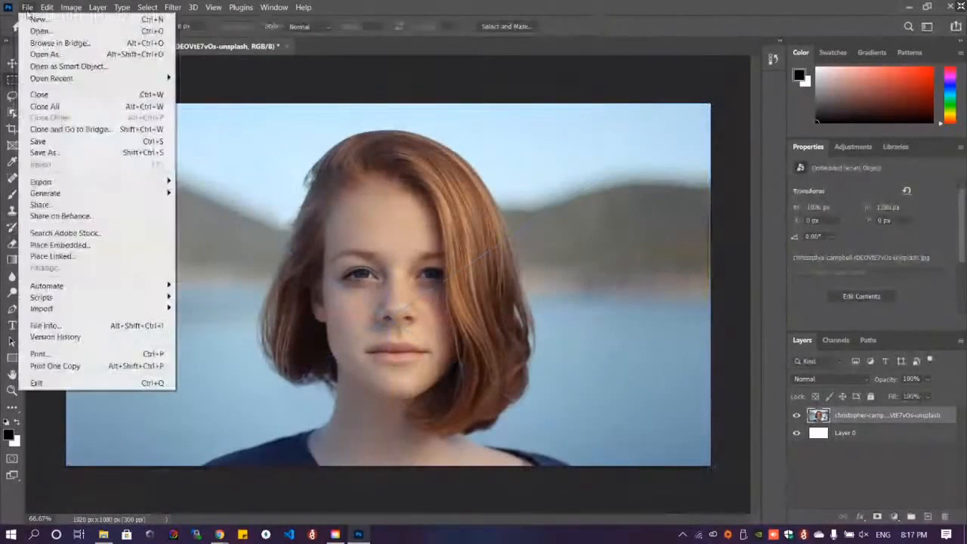
{"action": "left_click", "coordinate": [39, 141]}
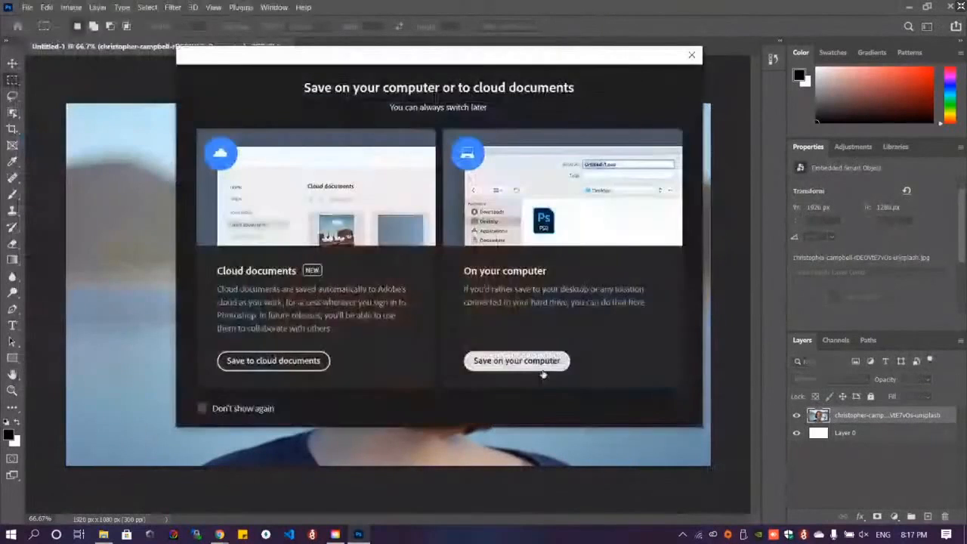
{"action": "left_click", "coordinate": [534, 361]}
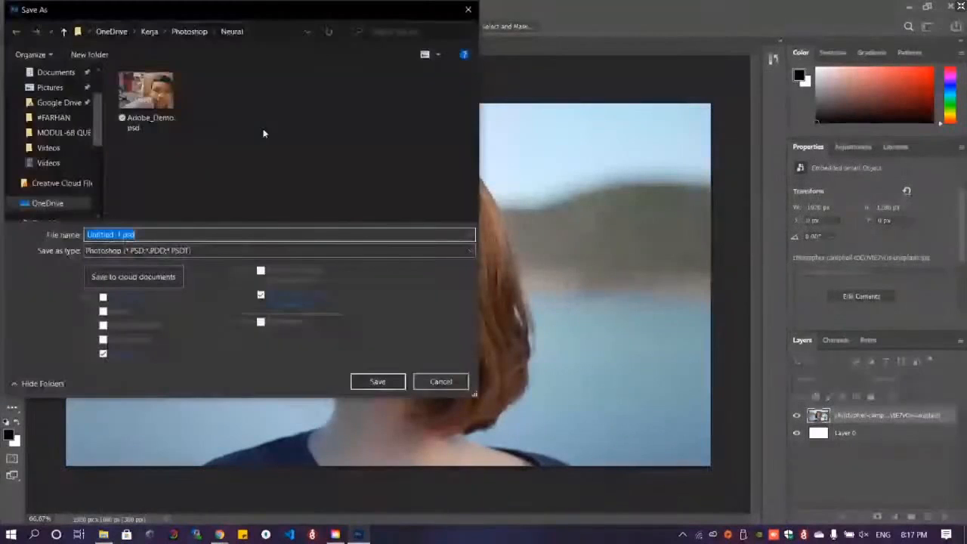
{"action": "type", "text": "Neural"}
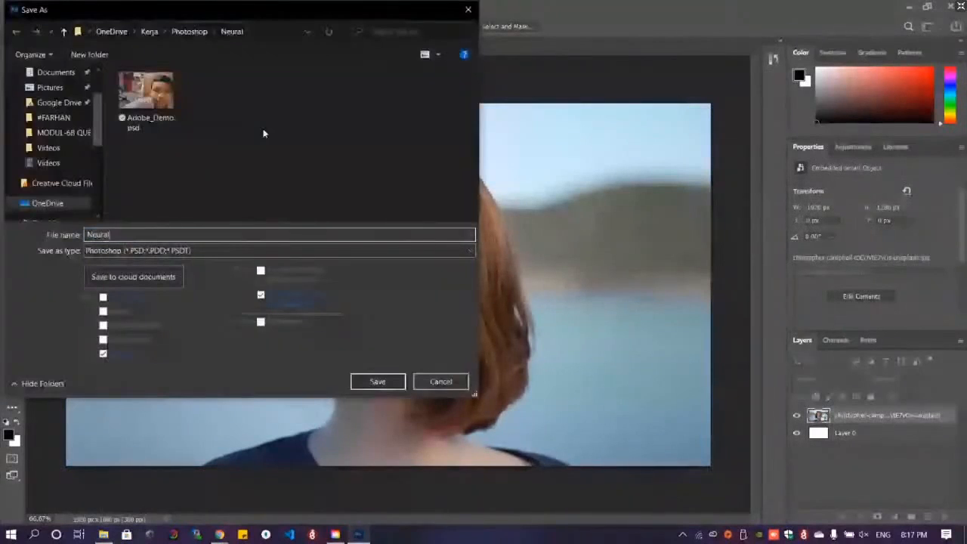
{"action": "type", "text": " Filter Demonstra"}
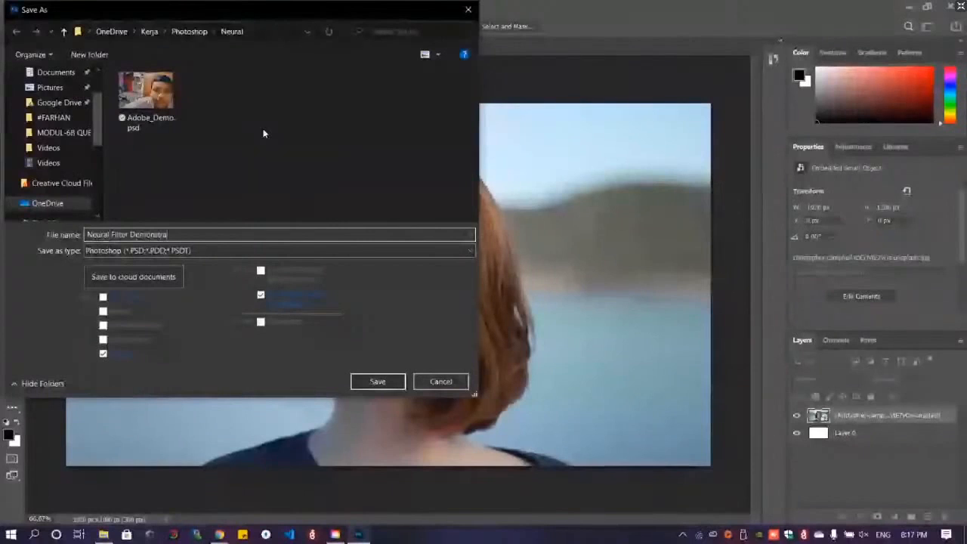
{"action": "type", "text": "tion"}
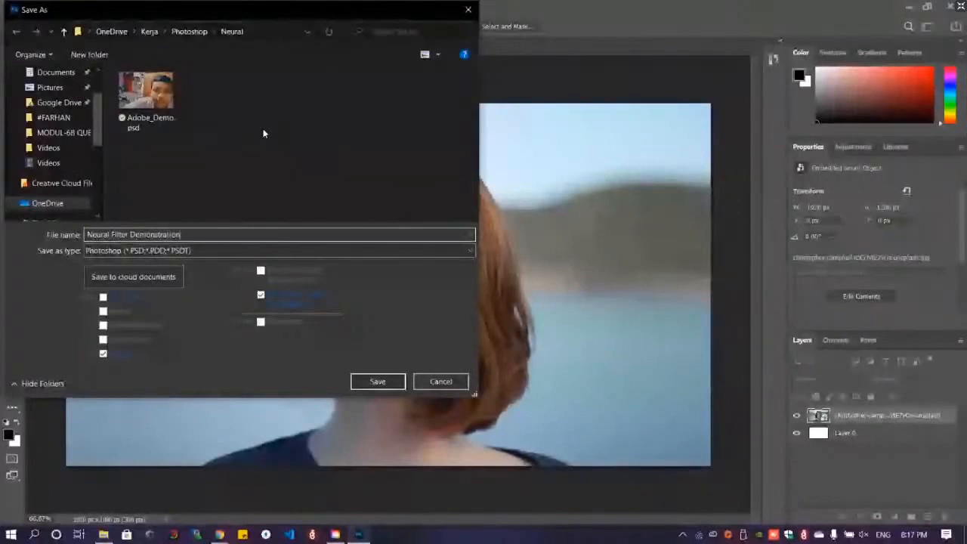
{"action": "scroll", "coordinate": [53, 151], "scroll_direction": "down", "scroll_amount": 1}
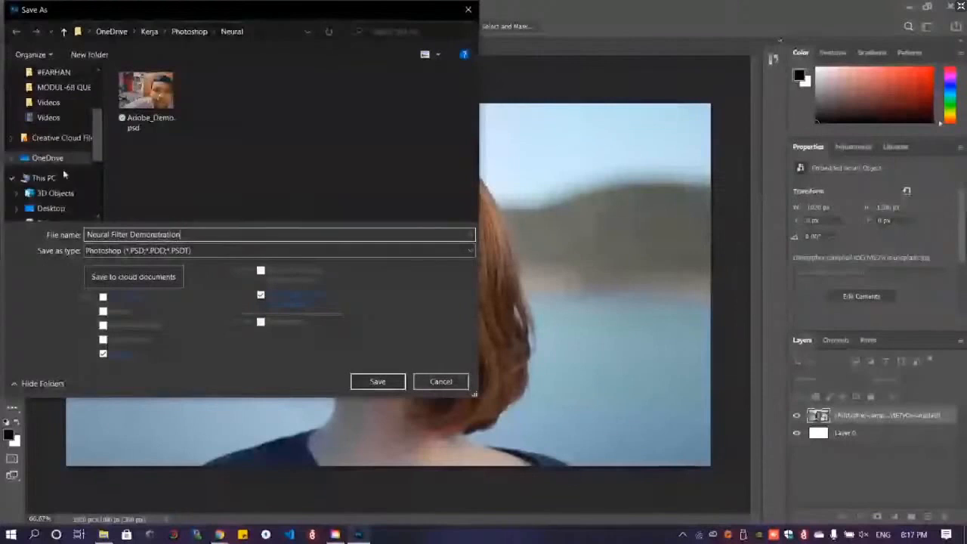
{"action": "left_click", "coordinate": [55, 192]}
{"action": "double_click", "coordinate": [176, 113]}
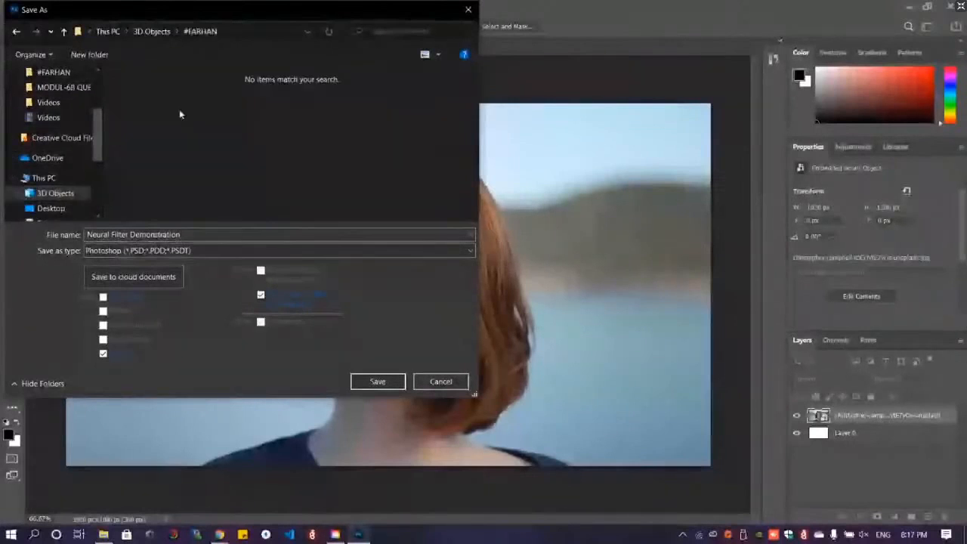
{"action": "left_click", "coordinate": [377, 380]}
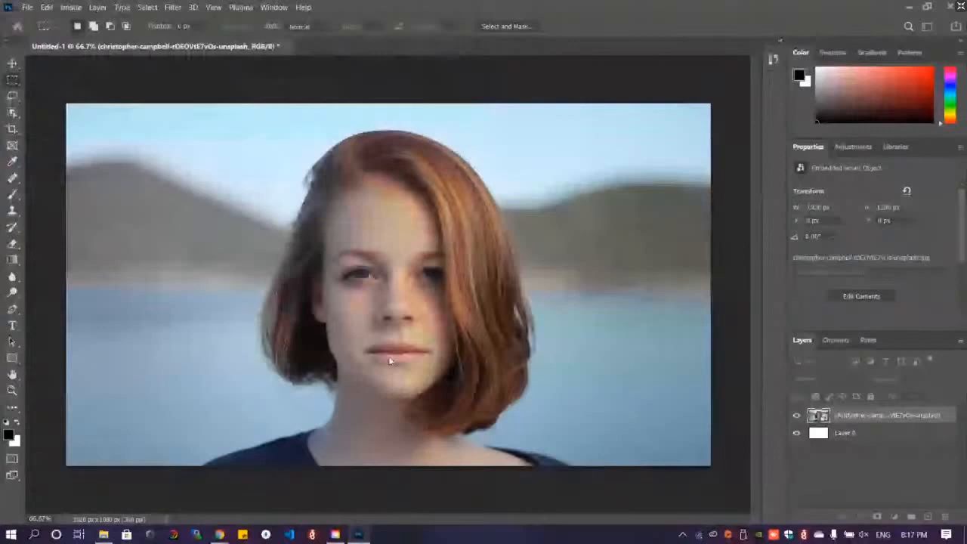
Open Neural Filters on the portrait layer and enable the Smart Portrait beta filter
{"action": "left_click", "coordinate": [169, 7]}
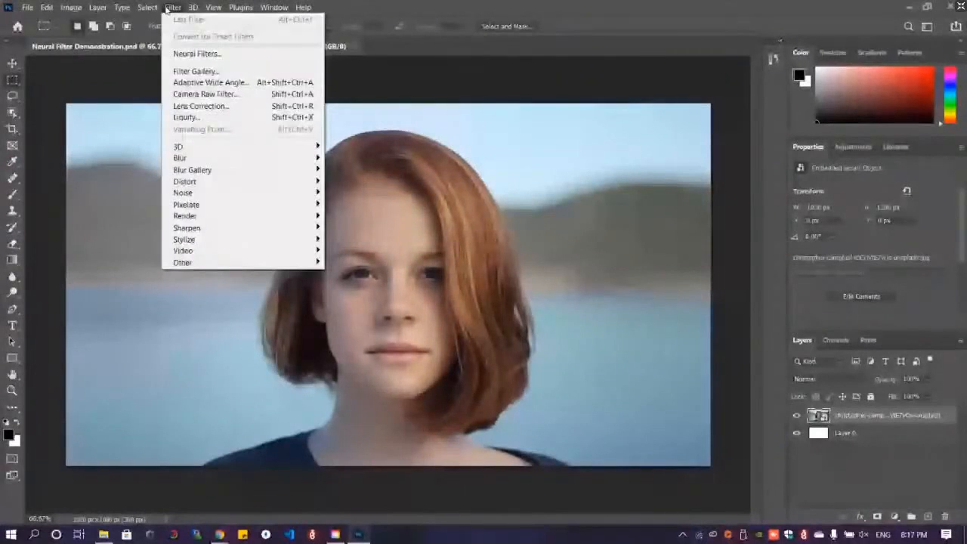
{"action": "left_click", "coordinate": [198, 54]}
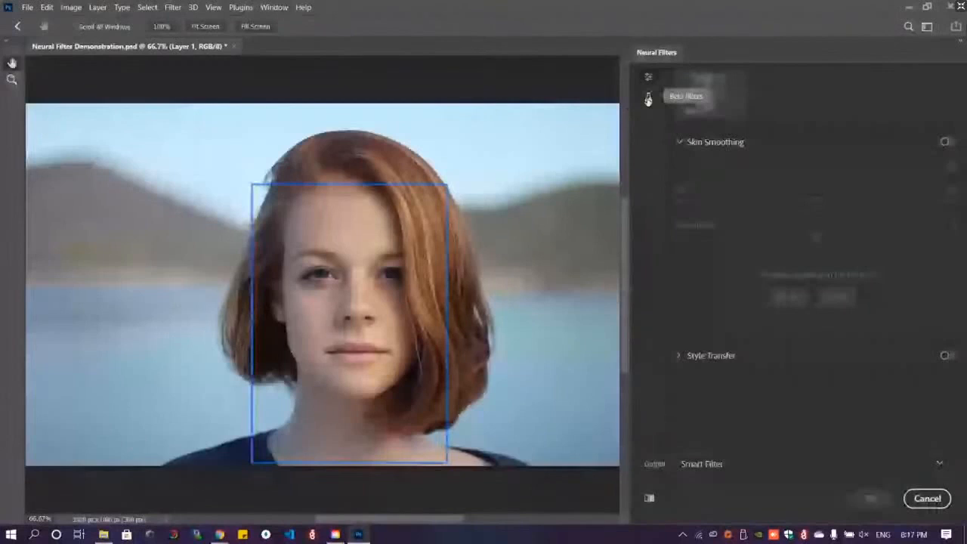
{"action": "left_click", "coordinate": [647, 99]}
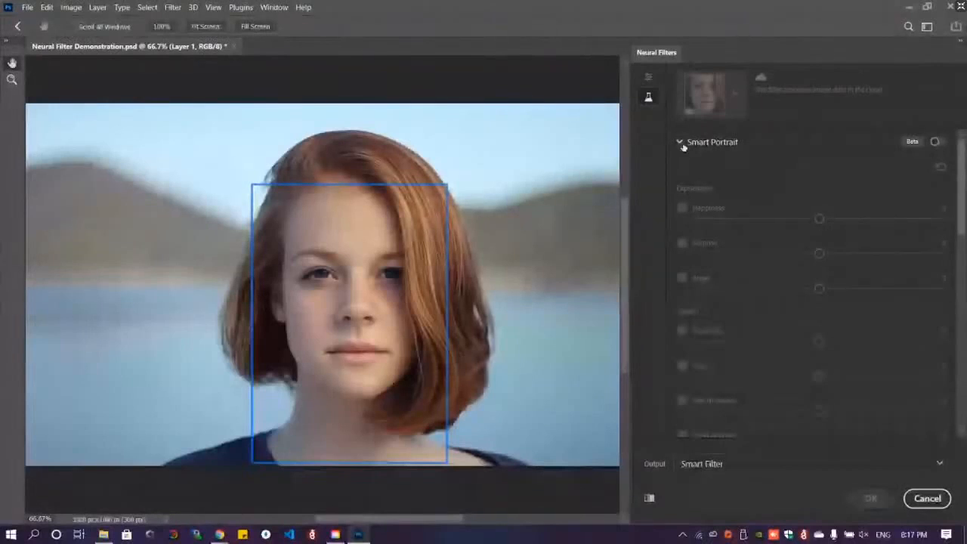
{"action": "left_click", "coordinate": [934, 141]}
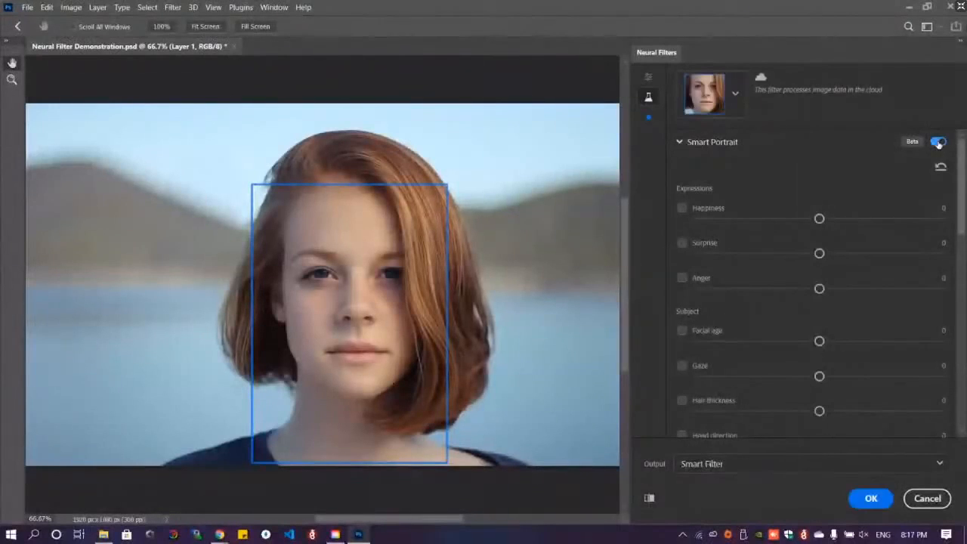
Enable the Happiness expression in Smart Portrait and raise it to 20, then to 31
{"action": "scroll", "coordinate": [352, 227], "scroll_direction": "down", "scroll_amount": 2}
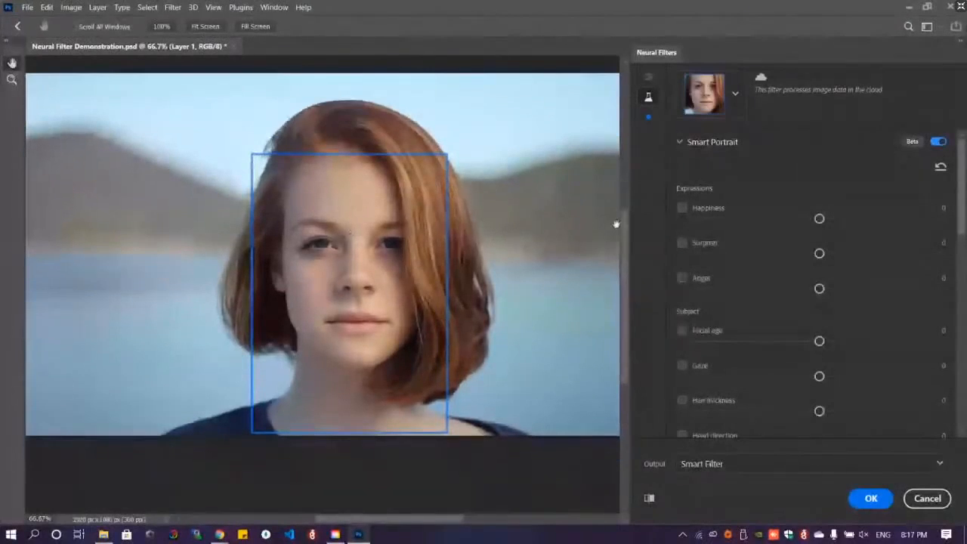
{"action": "scroll", "coordinate": [552, 224], "scroll_direction": "down", "scroll_amount": 2}
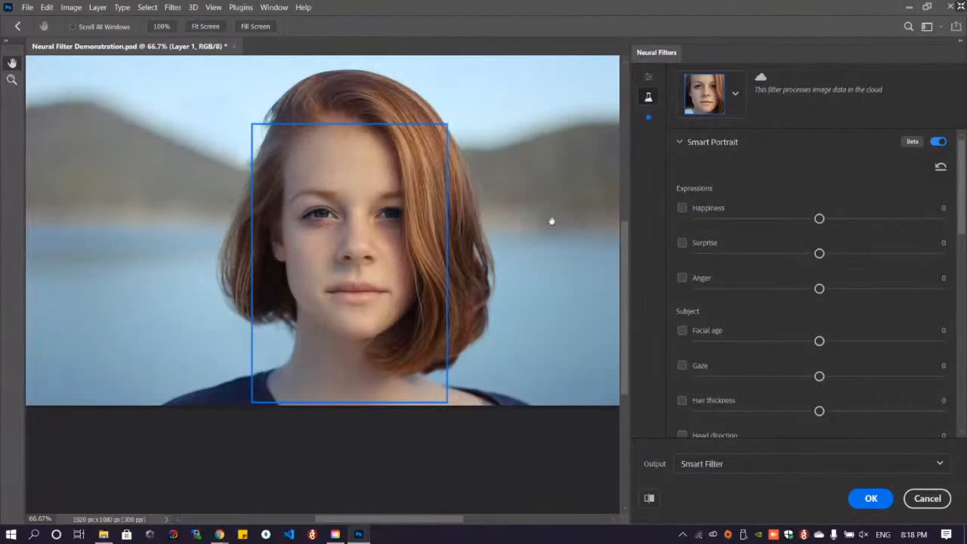
{"action": "left_click", "coordinate": [682, 208]}
{"action": "scroll", "coordinate": [394, 240], "scroll_direction": "down", "scroll_amount": 4}
{"action": "scroll", "coordinate": [392, 245], "scroll_direction": "up", "scroll_amount": 9}
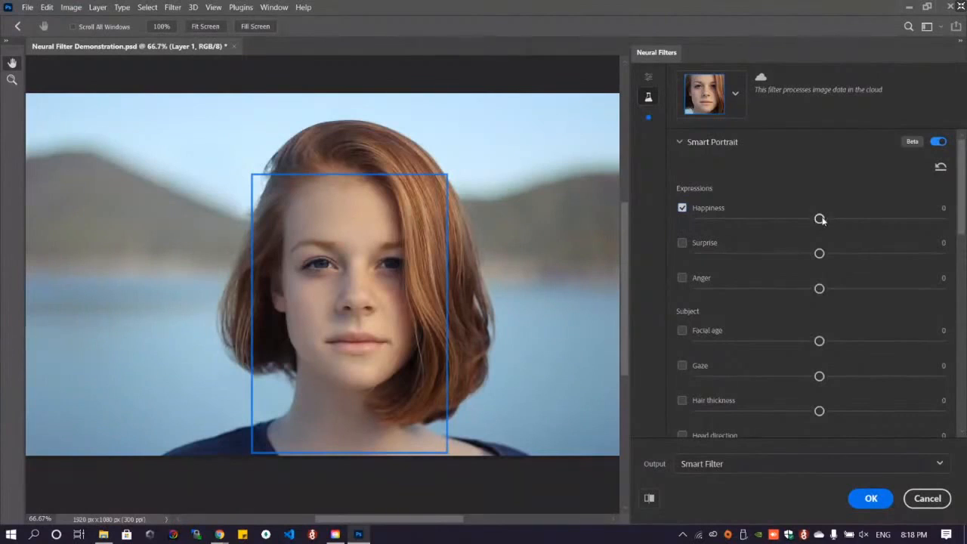
{"action": "left_click_drag", "start_coordinate": [820, 219], "coordinate": [869, 221]}
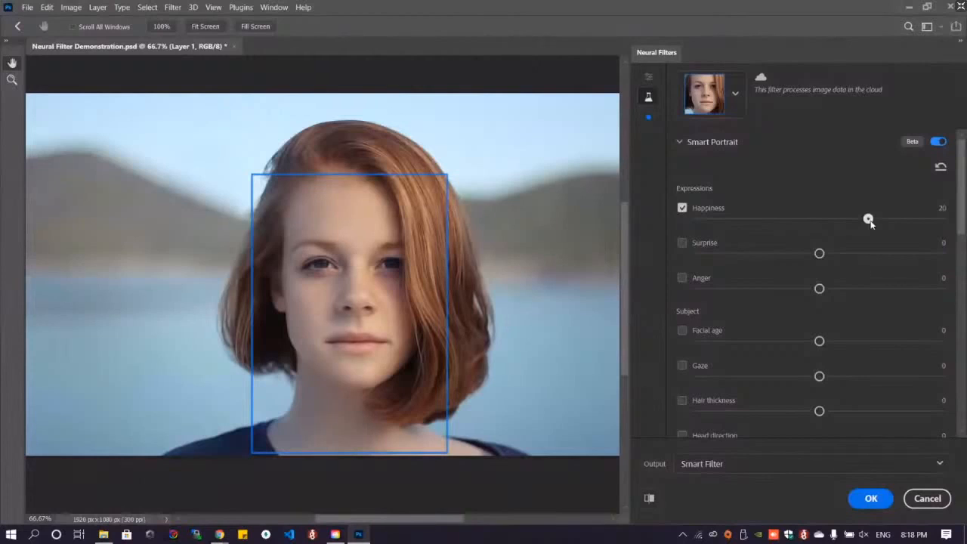
{"action": "left_click_drag", "start_coordinate": [868, 219], "coordinate": [894, 218]}
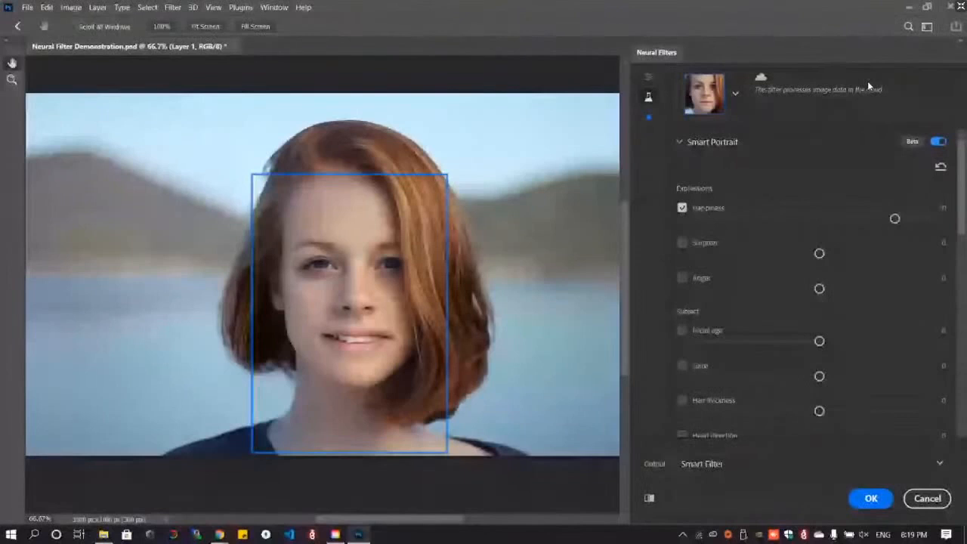
Examine the smile on the portrait, raise Happiness to 50, and lower it to -30 and finally -48
{"action": "scroll", "coordinate": [464, 274], "scroll_direction": "down", "scroll_amount": 1}
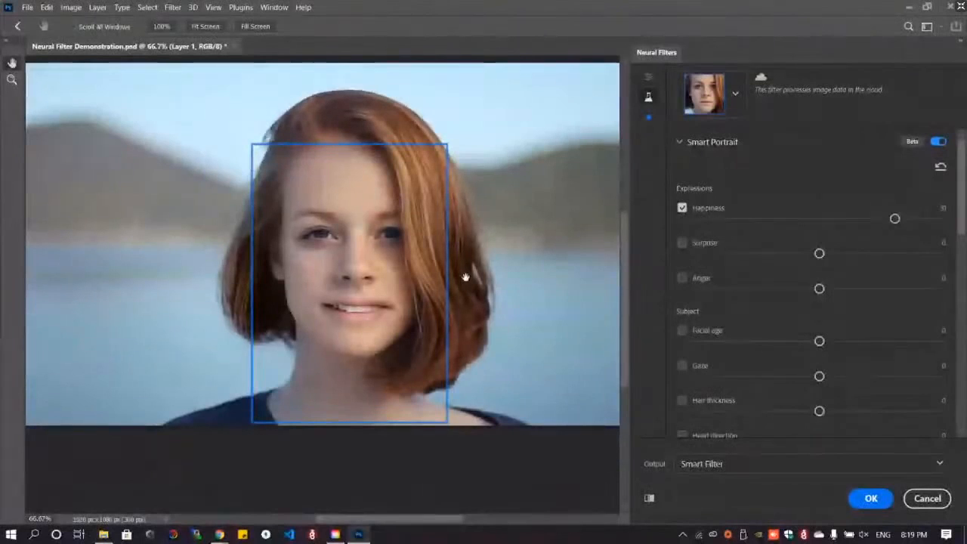
{"action": "scroll", "coordinate": [528, 270], "scroll_direction": "up", "scroll_amount": 1}
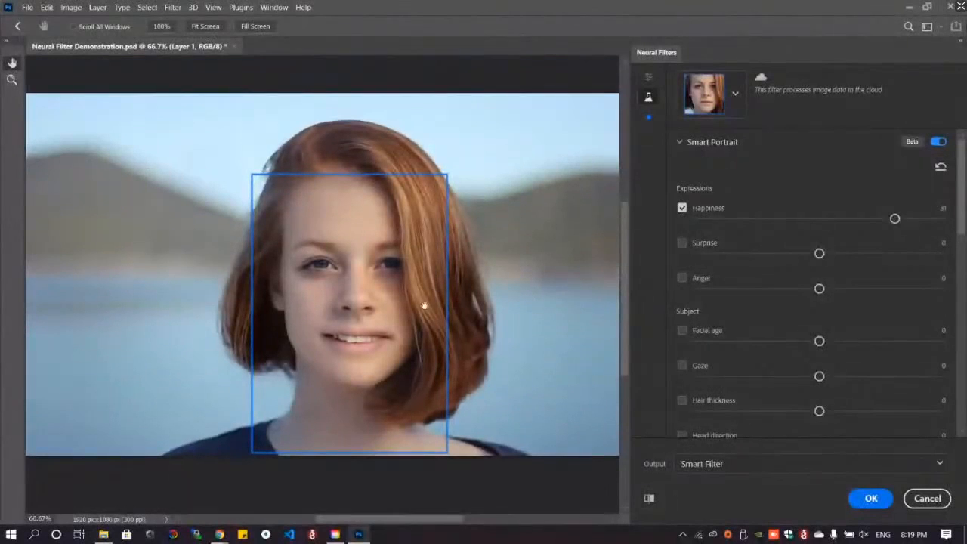
{"action": "scroll", "coordinate": [424, 305], "scroll_direction": "down", "scroll_amount": 1}
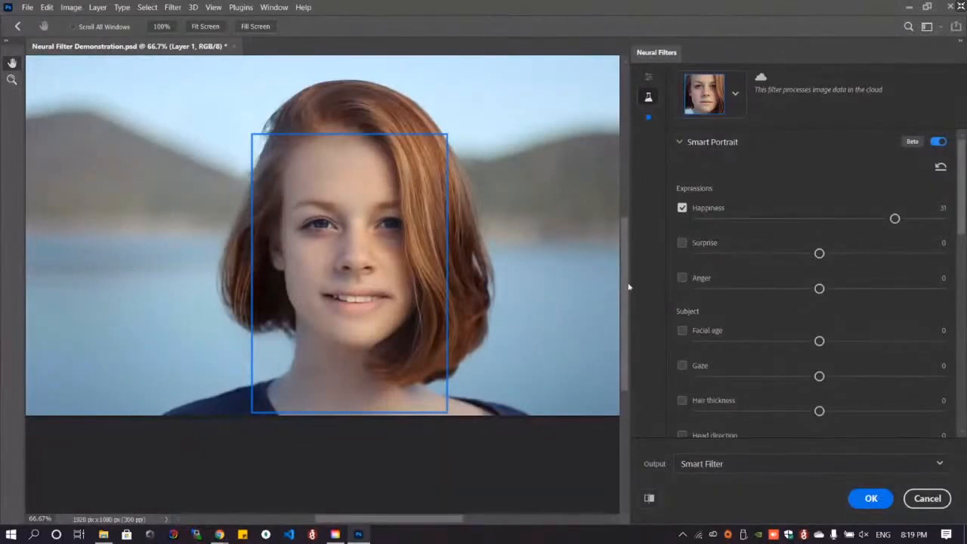
{"action": "scroll", "coordinate": [457, 304], "scroll_direction": "up", "scroll_amount": 1}
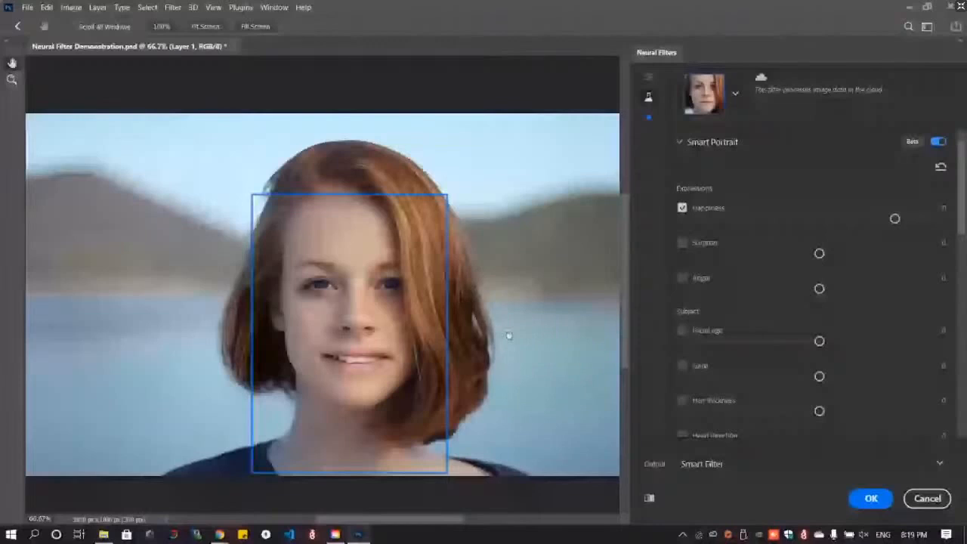
{"action": "scroll", "coordinate": [508, 335], "scroll_direction": "down", "scroll_amount": 1}
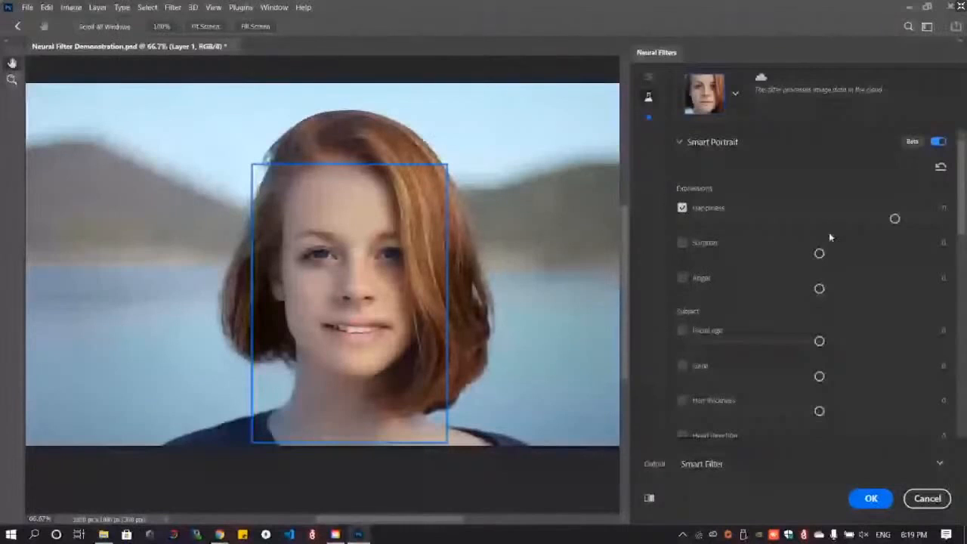
{"action": "left_click_drag", "start_coordinate": [894, 218], "coordinate": [945, 213]}
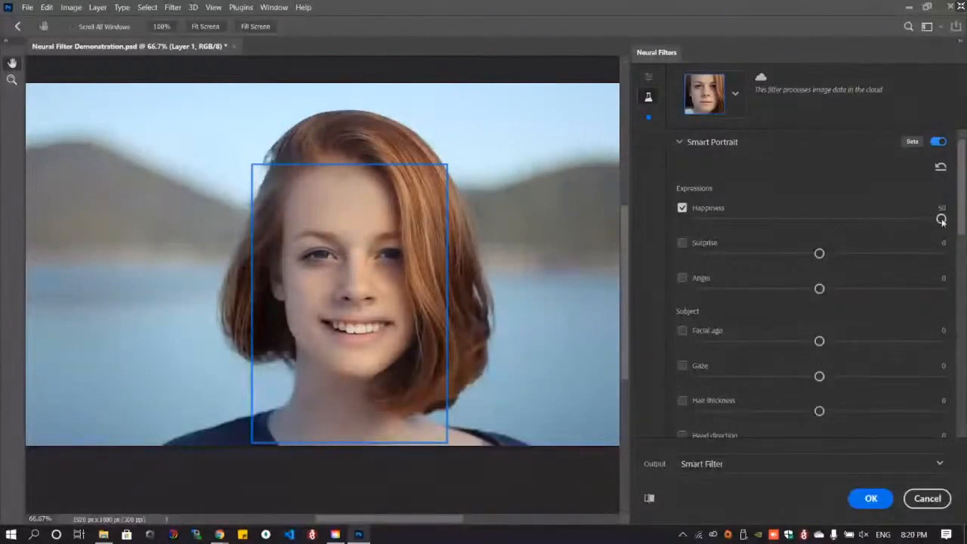
{"action": "left_click_drag", "start_coordinate": [941, 220], "coordinate": [746, 219]}
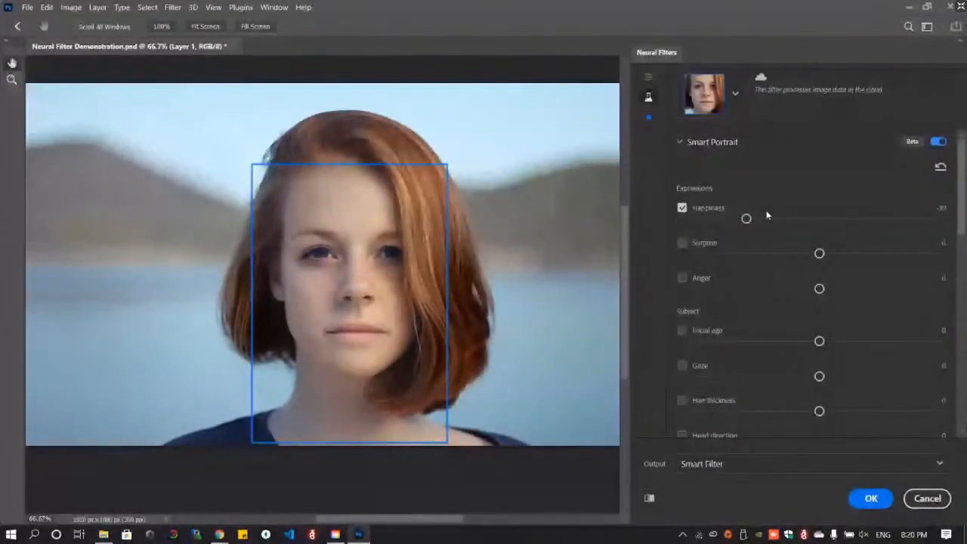
{"action": "left_click_drag", "start_coordinate": [745, 218], "coordinate": [702, 219]}
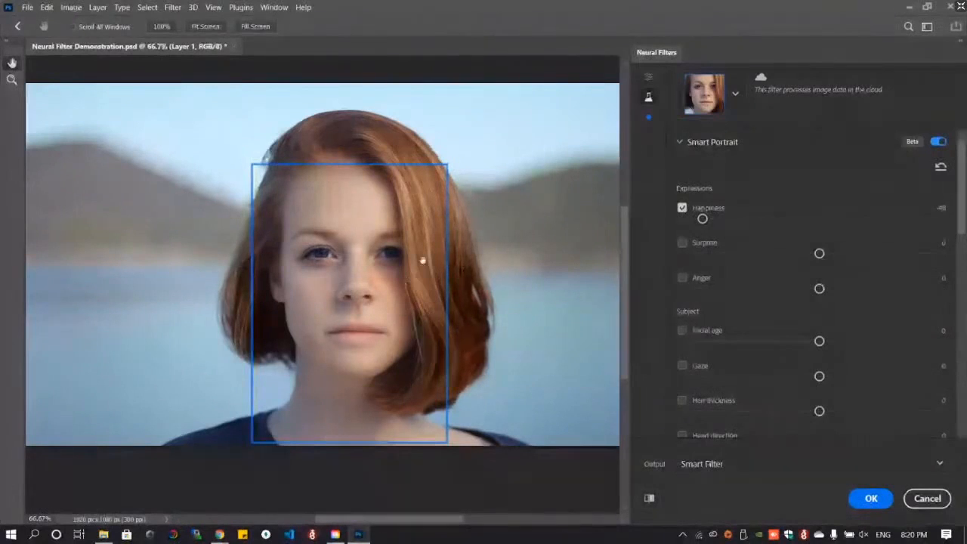
Turn off Happiness, enable the Surprise expression at 31, and examine its effect on the face
{"action": "scroll", "coordinate": [491, 280], "scroll_direction": "down", "scroll_amount": 1}
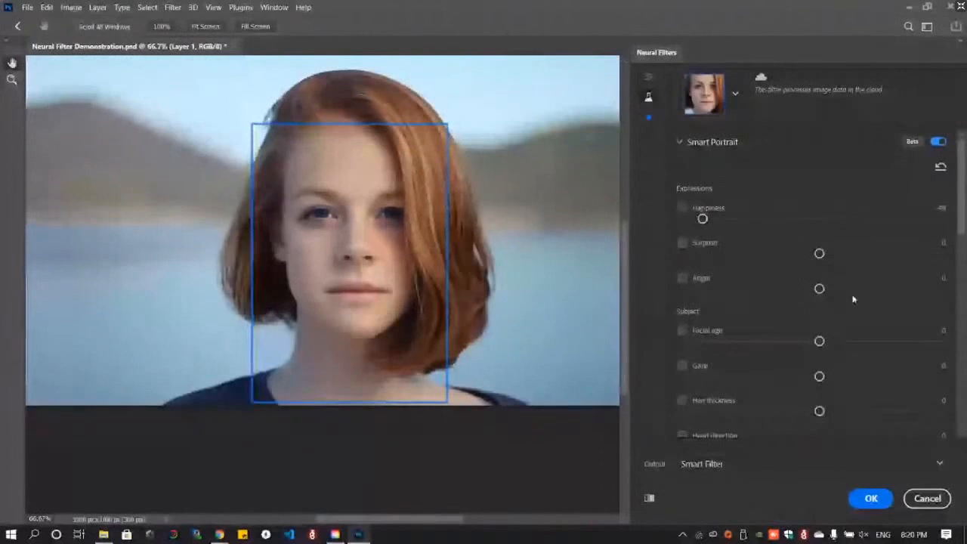
{"action": "left_click", "coordinate": [682, 243]}
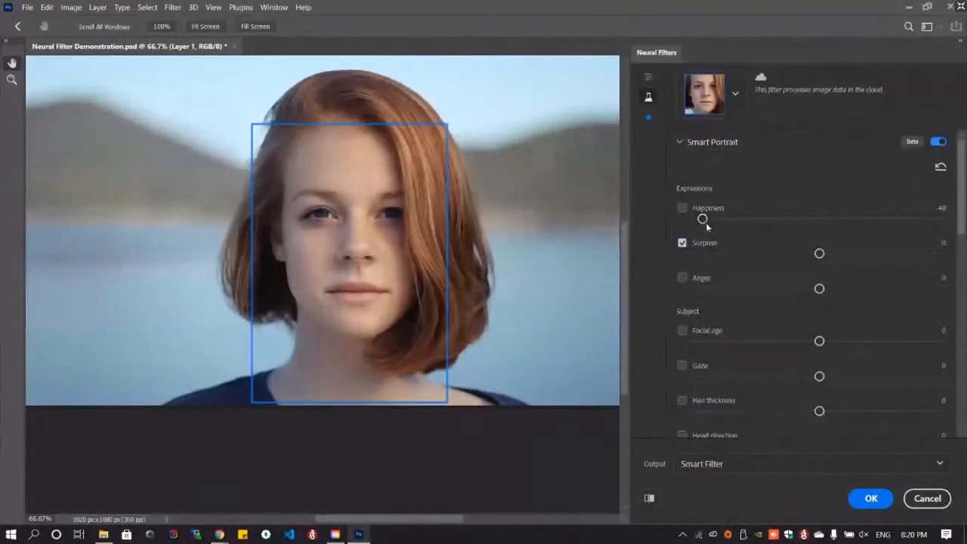
{"action": "left_click_drag", "start_coordinate": [819, 254], "coordinate": [895, 252]}
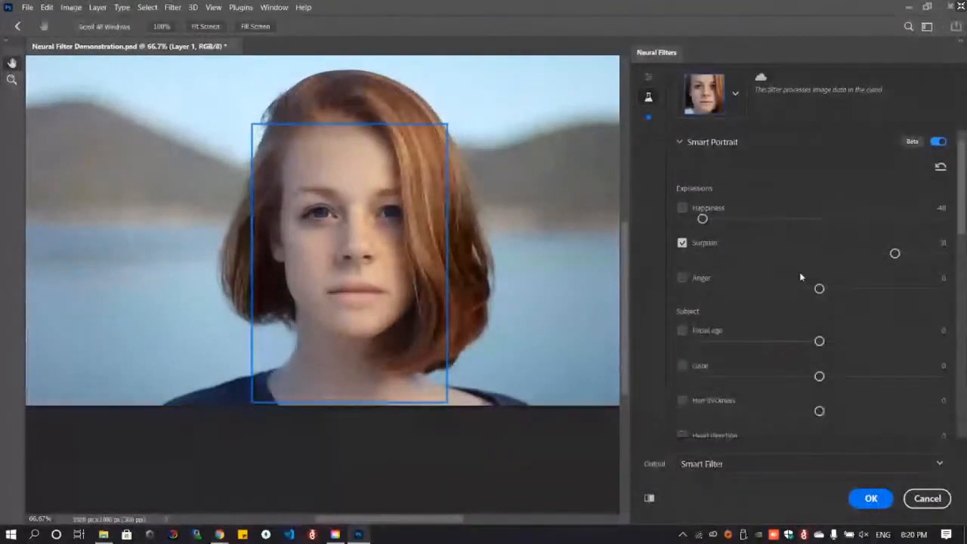
{"action": "scroll", "coordinate": [421, 264], "scroll_direction": "up", "scroll_amount": 3}
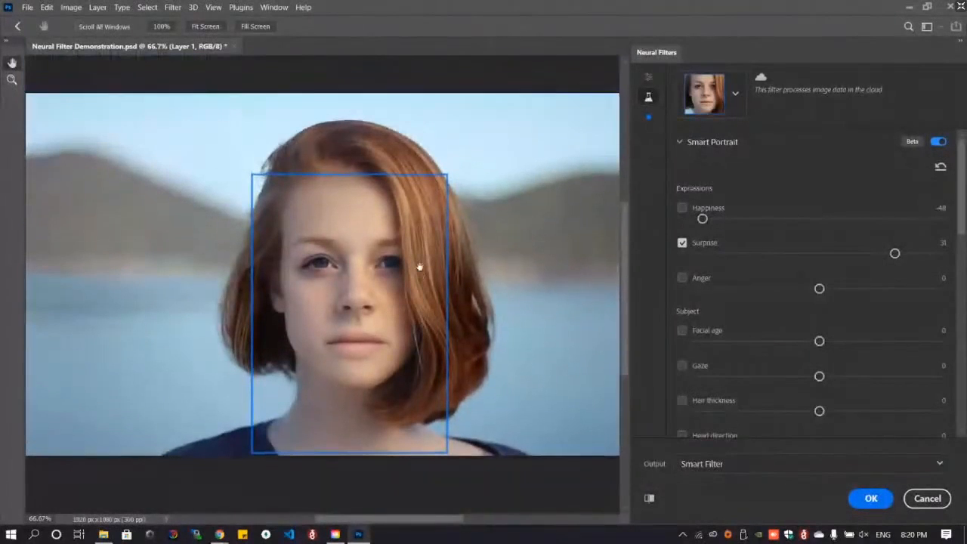
{"action": "scroll", "coordinate": [418, 268], "scroll_direction": "down", "scroll_amount": 2}
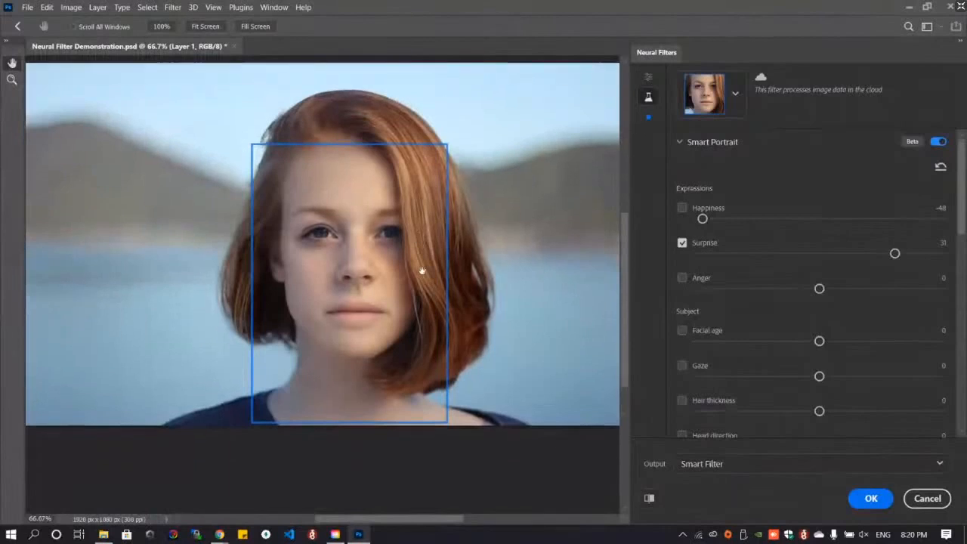
Turn off the Surprise expression, enable Anger at 37 to examine its effect on the face, and disable Anger again
{"action": "left_click", "coordinate": [681, 243]}
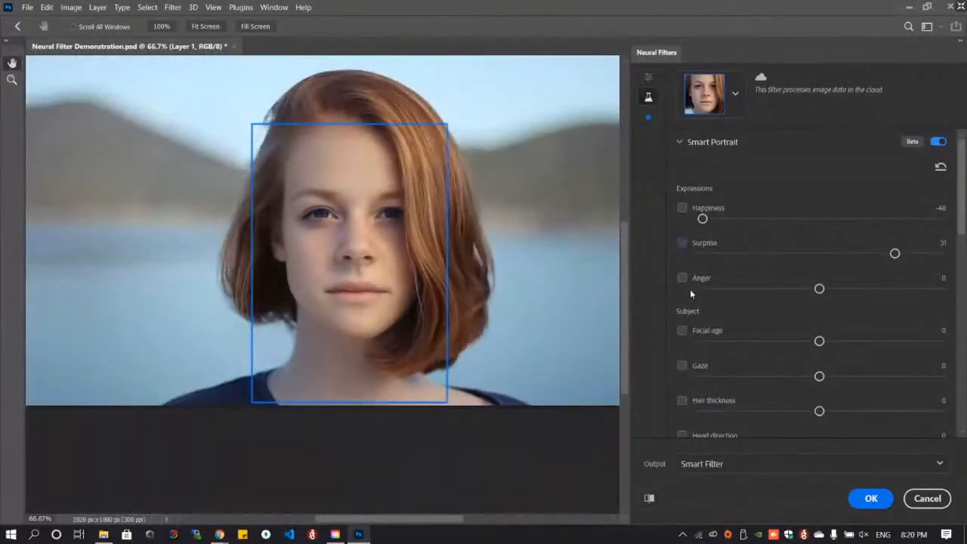
{"action": "left_click", "coordinate": [684, 277]}
{"action": "left_click_drag", "start_coordinate": [817, 292], "coordinate": [909, 289]}
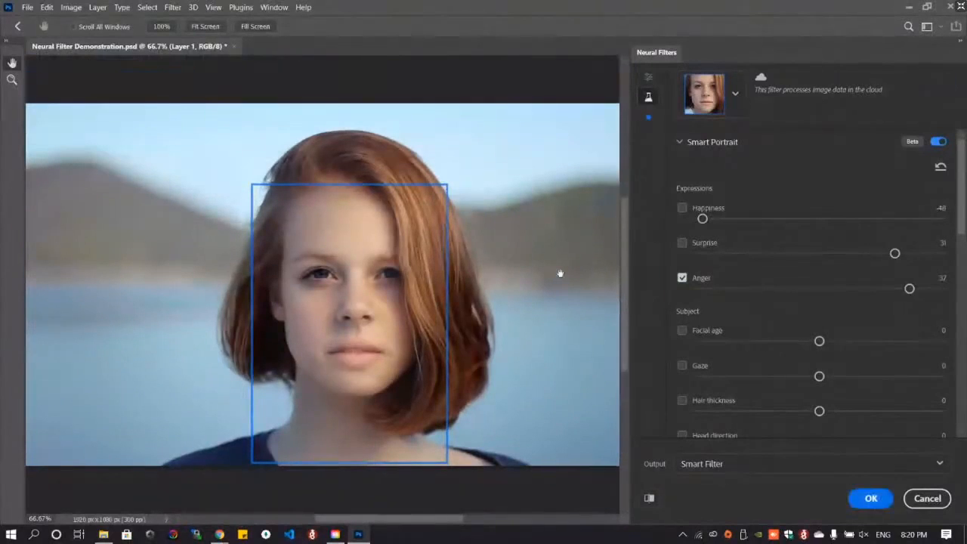
{"action": "scroll", "coordinate": [559, 274], "scroll_direction": "down", "scroll_amount": 3}
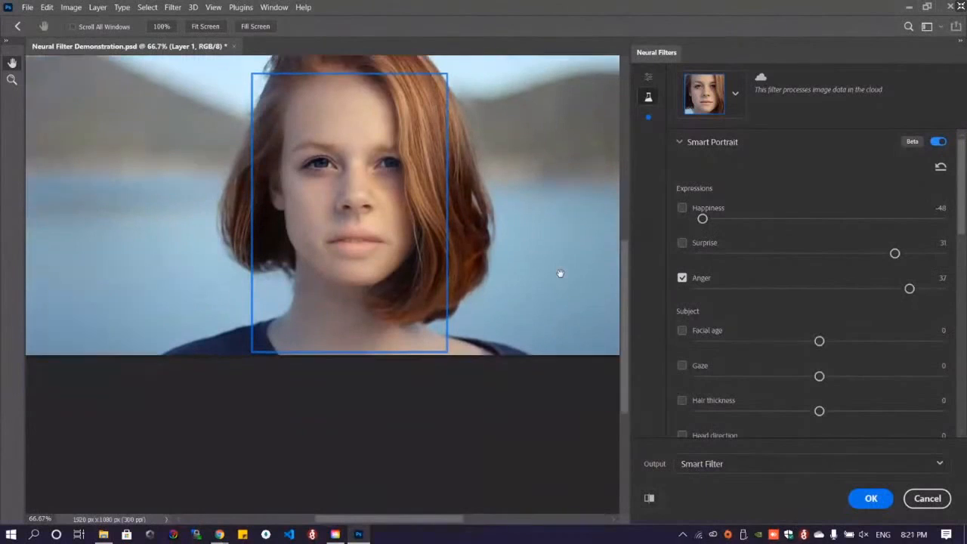
{"action": "left_click", "coordinate": [683, 279]}
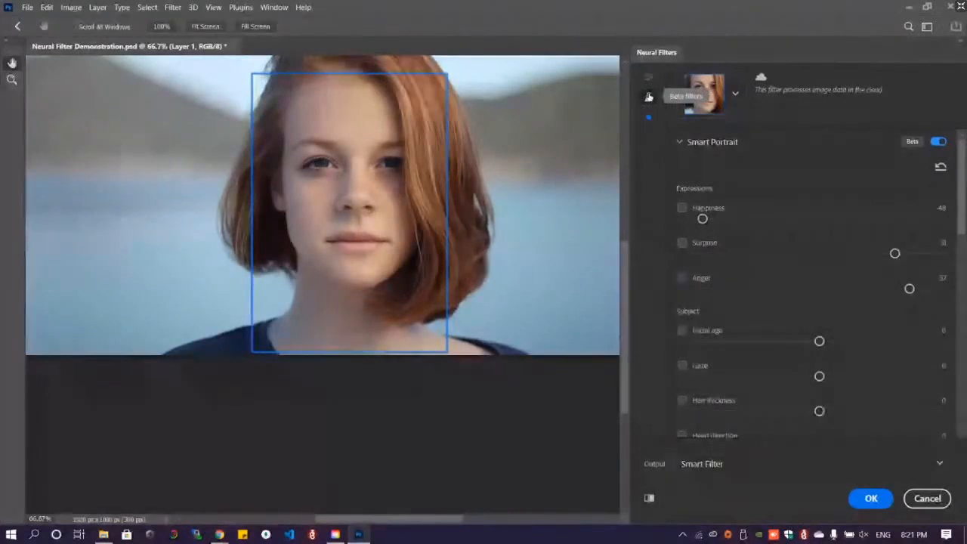
Look through Smart Portrait's expression, subject and mask settings alongside the portrait
{"action": "scroll", "coordinate": [890, 252], "scroll_direction": "down", "scroll_amount": 3}
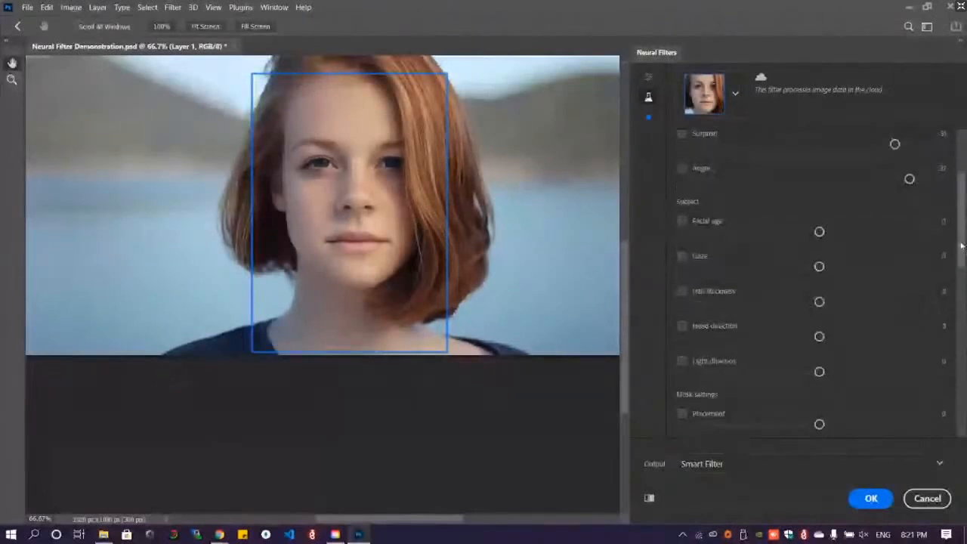
{"action": "scroll", "coordinate": [394, 213], "scroll_direction": "up", "scroll_amount": 1}
{"action": "scroll", "coordinate": [393, 213], "scroll_direction": "up", "scroll_amount": 1}
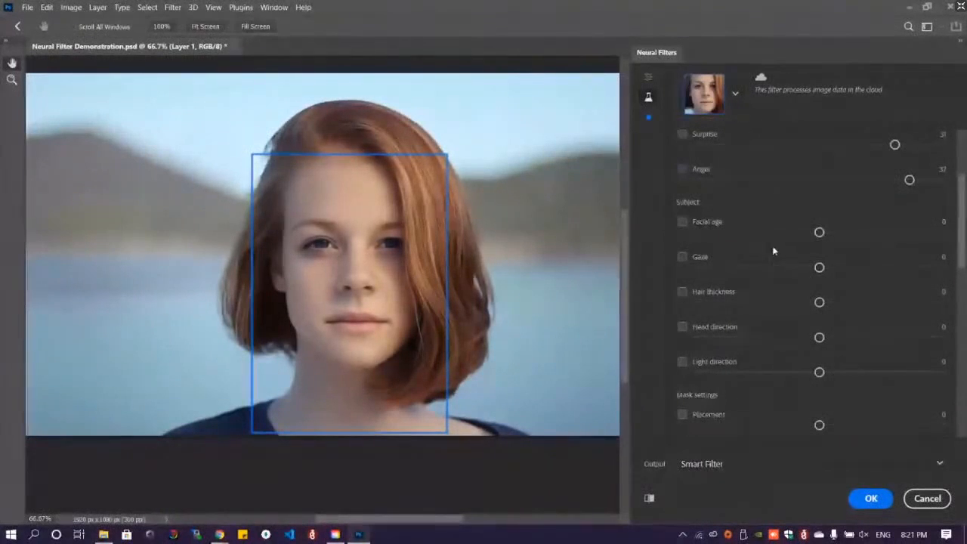
{"action": "scroll", "coordinate": [365, 306], "scroll_direction": "up", "scroll_amount": 1}
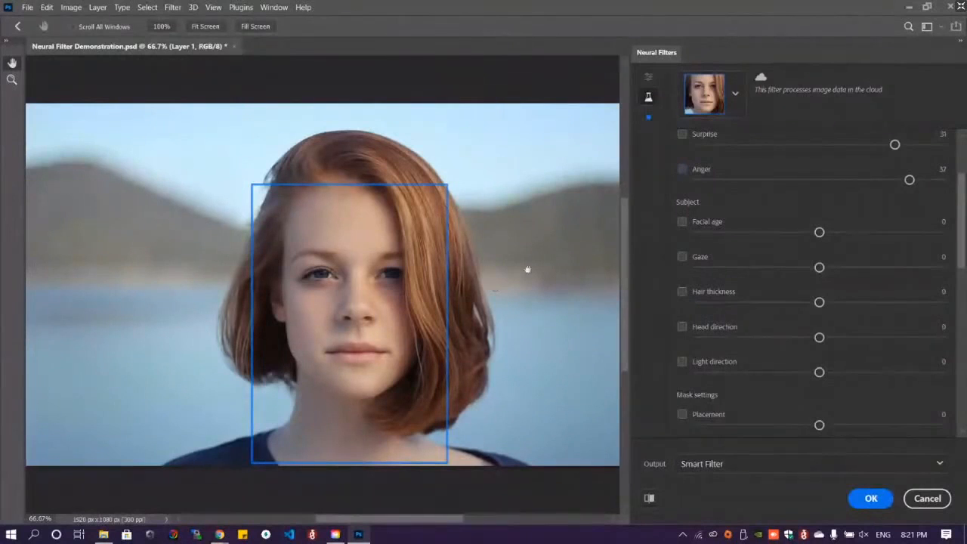
{"action": "scroll", "coordinate": [928, 284], "scroll_direction": "up", "scroll_amount": 2}
{"action": "scroll", "coordinate": [928, 284], "scroll_direction": "down", "scroll_amount": 2}
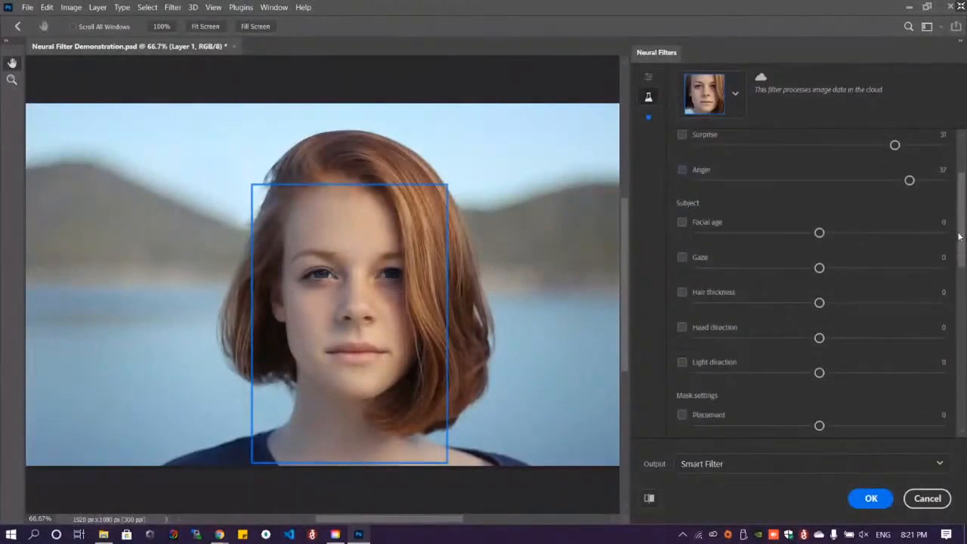
{"action": "scroll", "coordinate": [873, 207], "scroll_direction": "up", "scroll_amount": 2}
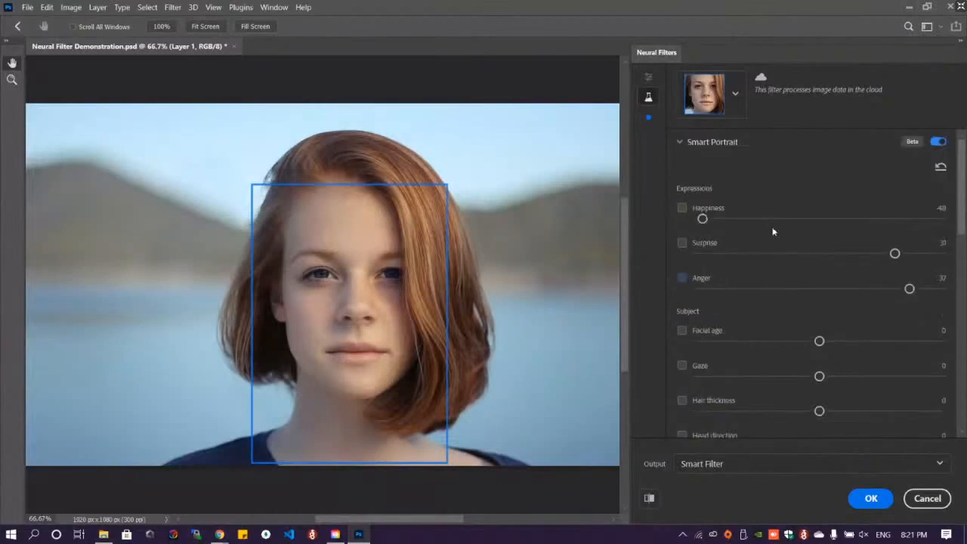
{"action": "scroll", "coordinate": [854, 323], "scroll_direction": "down", "scroll_amount": 3}
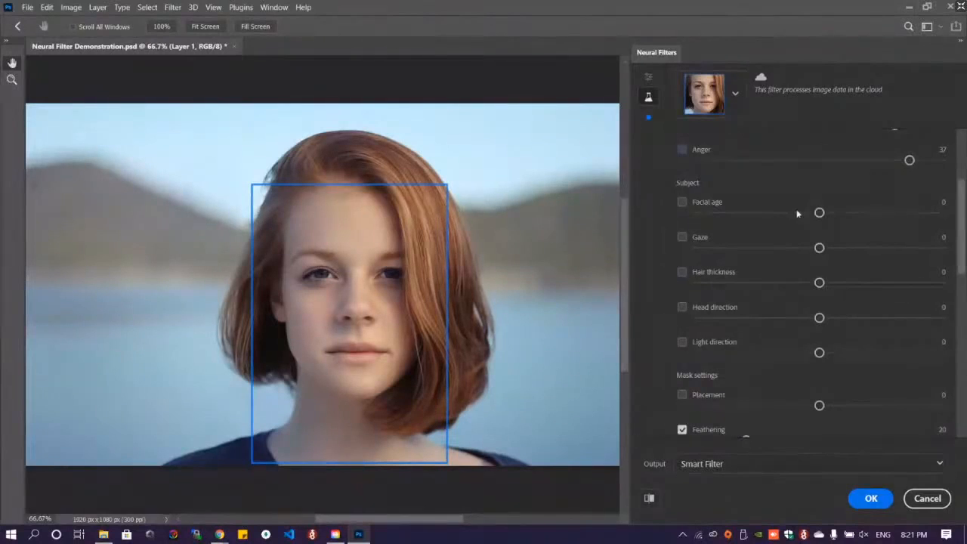
Enable Facial age at 35, examine the aged portrait, and raise the value to 50
{"action": "left_click", "coordinate": [682, 202]}
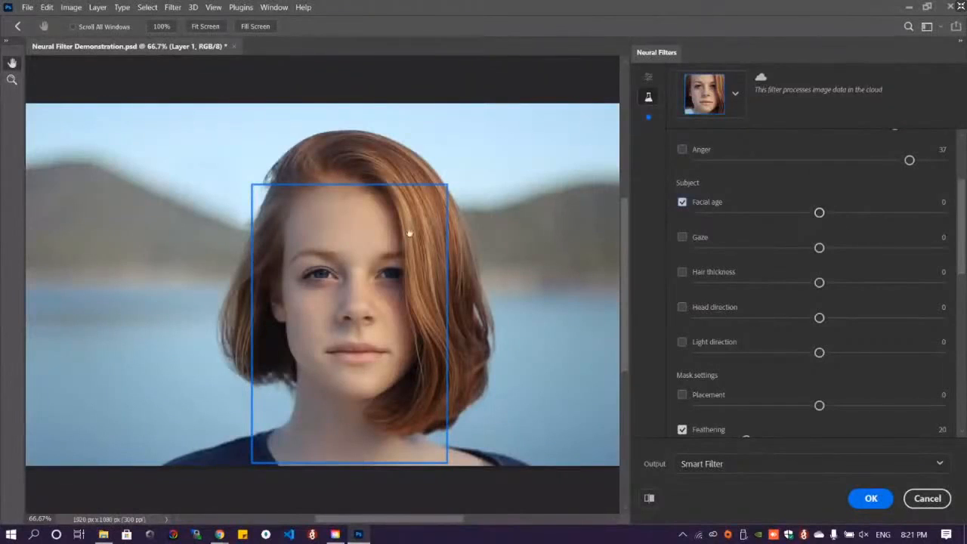
{"action": "left_click_drag", "start_coordinate": [819, 212], "coordinate": [904, 212]}
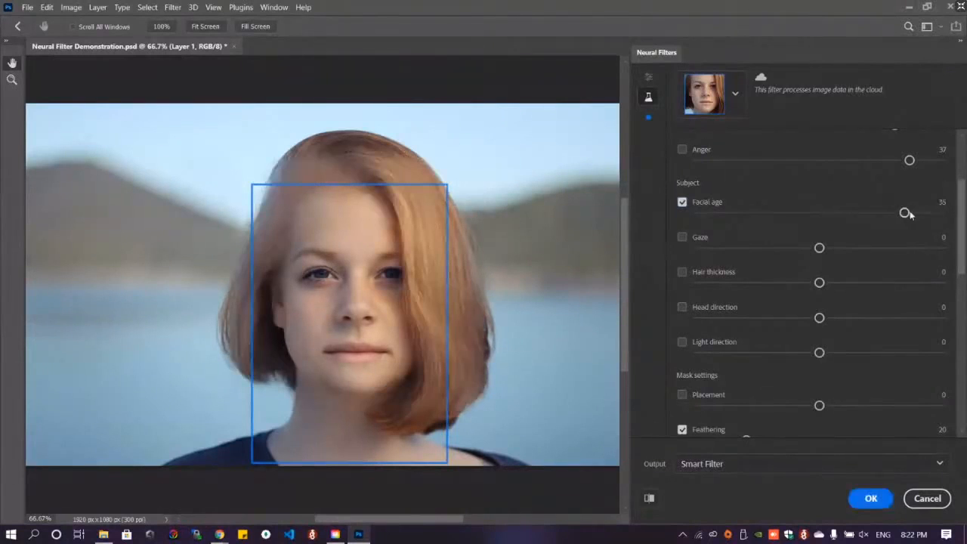
{"action": "scroll", "coordinate": [390, 356], "scroll_direction": "up", "scroll_amount": 2}
{"action": "scroll", "coordinate": [441, 323], "scroll_direction": "down", "scroll_amount": 4}
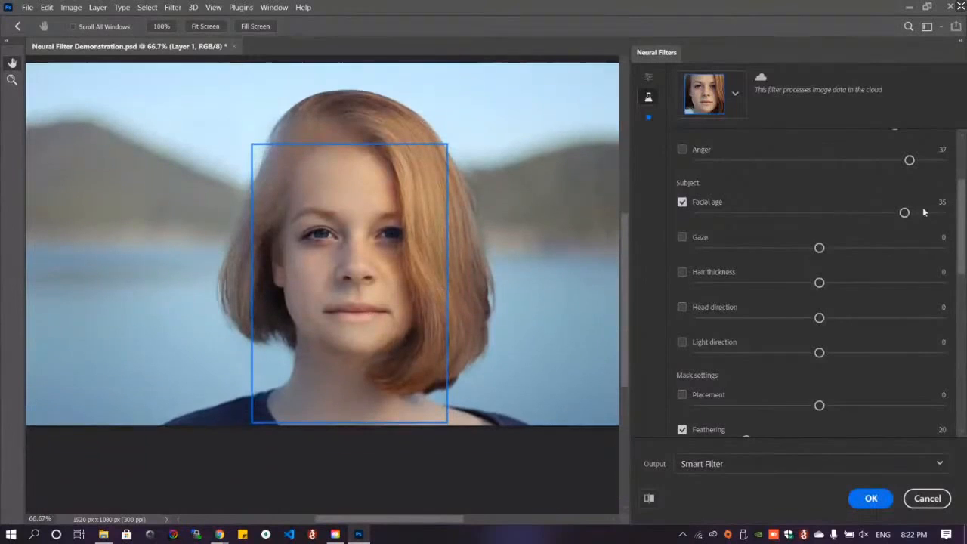
{"action": "left_click_drag", "start_coordinate": [904, 213], "coordinate": [953, 214]}
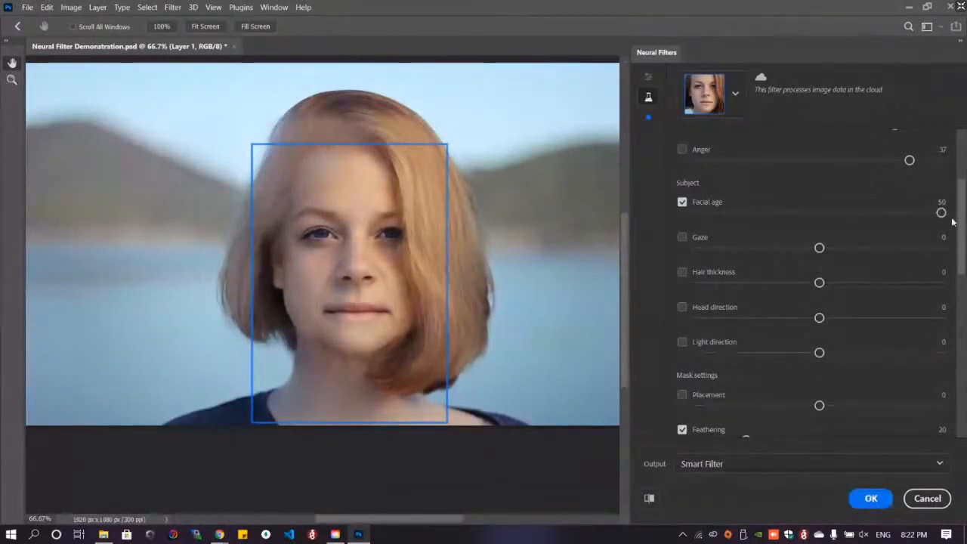
Lower Facial age in stages through -44 and -46 to -50, and turn the setting off
{"action": "left_click_drag", "start_coordinate": [951, 219], "coordinate": [854, 215]}
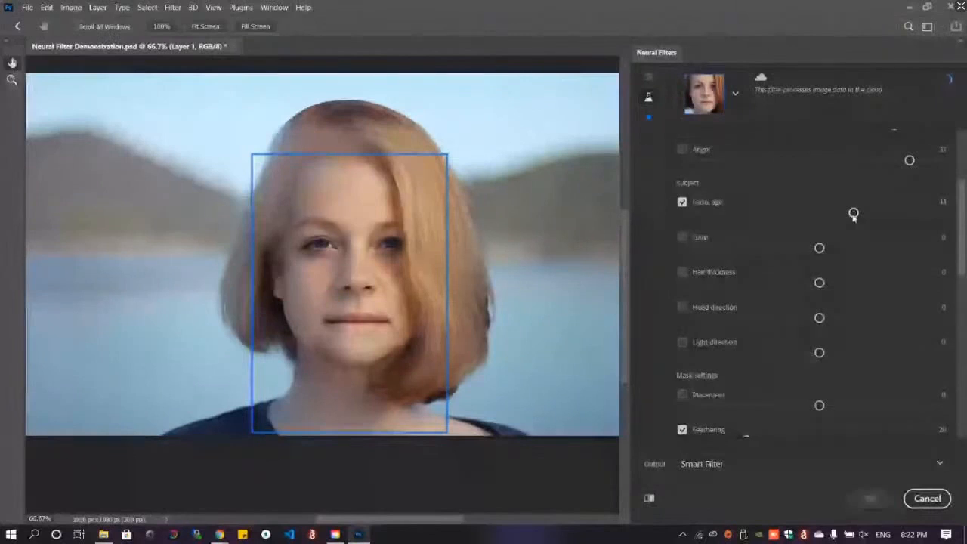
{"action": "left_click_drag", "start_coordinate": [853, 215], "coordinate": [712, 214]}
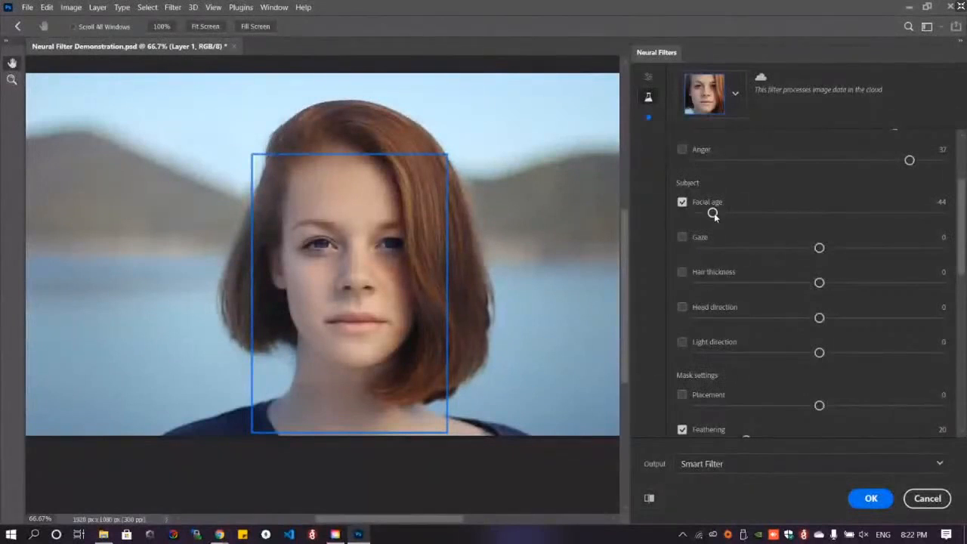
{"action": "left_click_drag", "start_coordinate": [713, 213], "coordinate": [705, 214]}
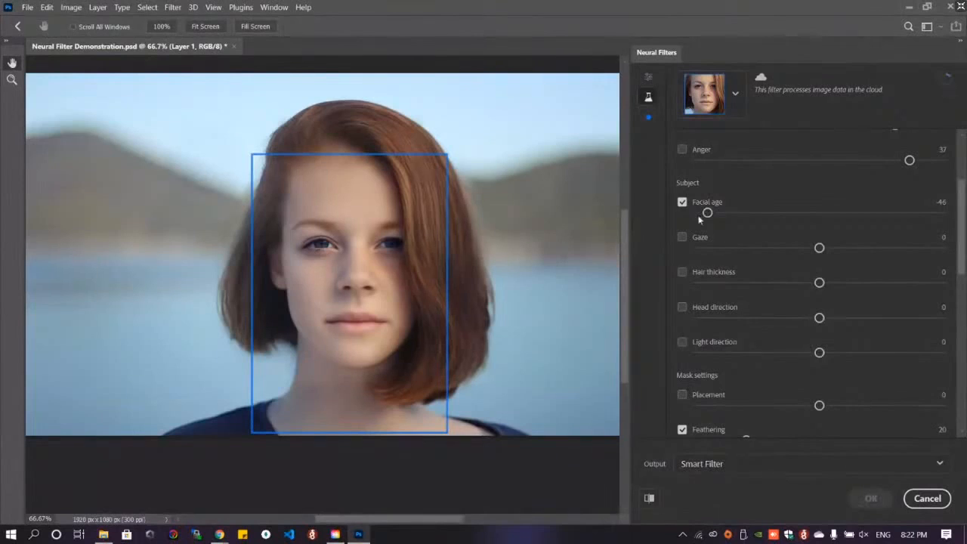
{"action": "left_click_drag", "start_coordinate": [703, 214], "coordinate": [696, 213]}
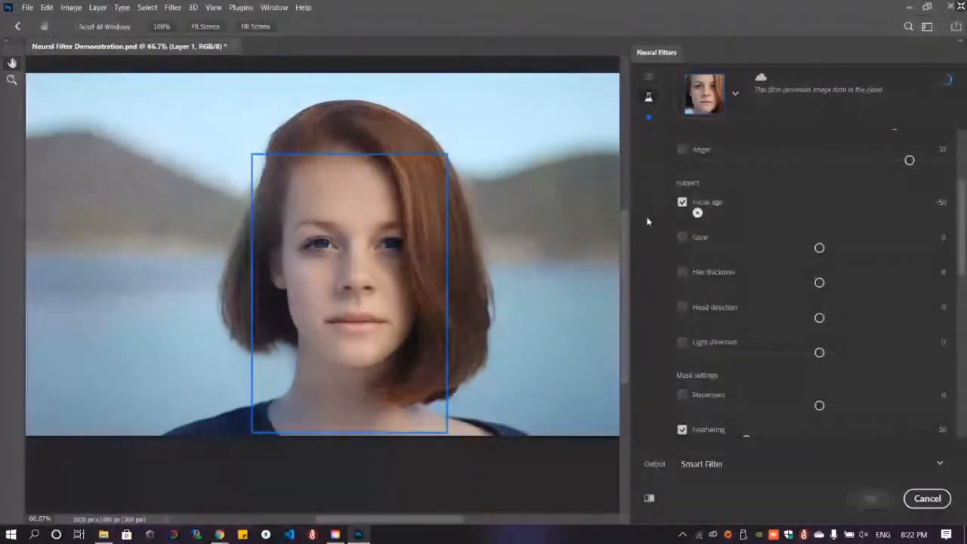
{"action": "left_click", "coordinate": [683, 203]}
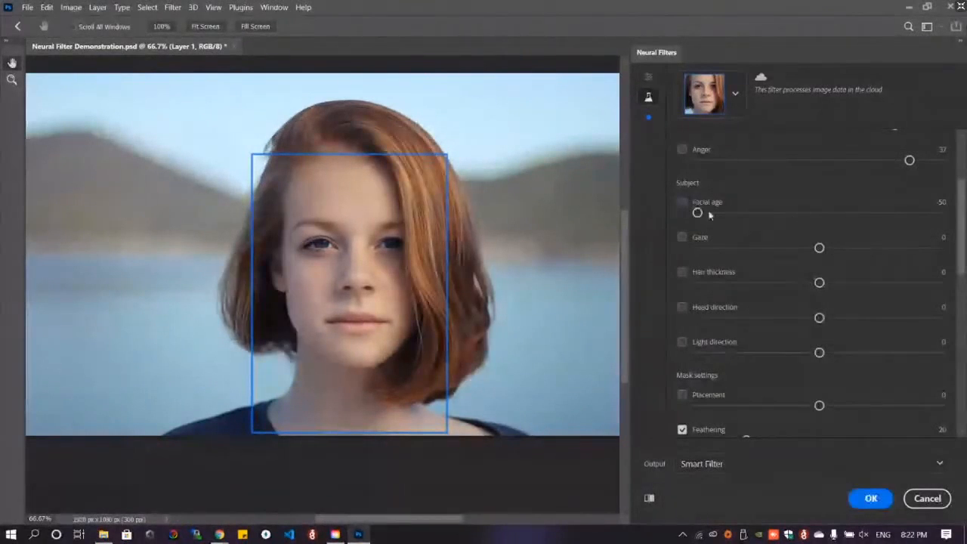
Re-enable Facial age near its neutral value, lower it to -50, compare the younger face, and disable it again
{"action": "left_click", "coordinate": [819, 214]}
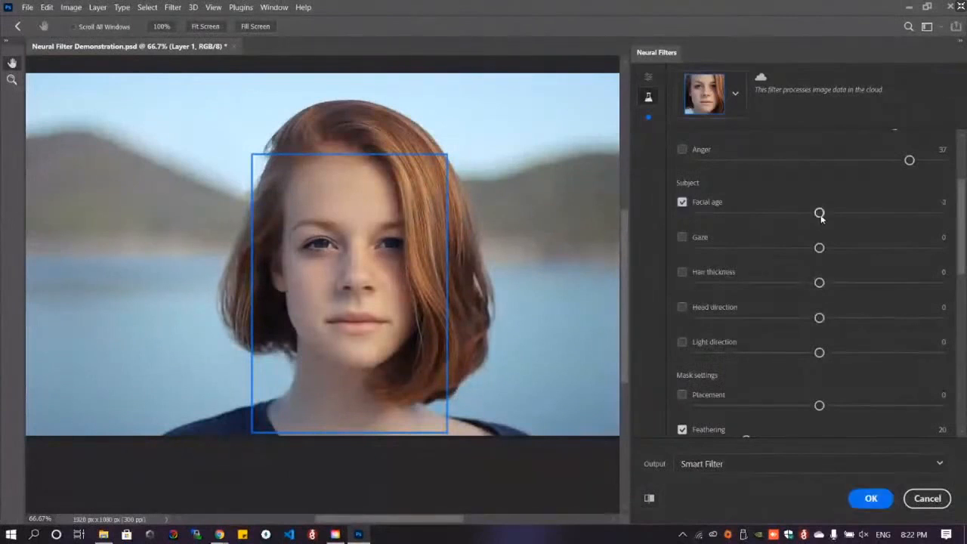
{"action": "left_click_drag", "start_coordinate": [819, 214], "coordinate": [696, 213]}
{"action": "scroll", "coordinate": [461, 255], "scroll_direction": "down", "scroll_amount": 1}
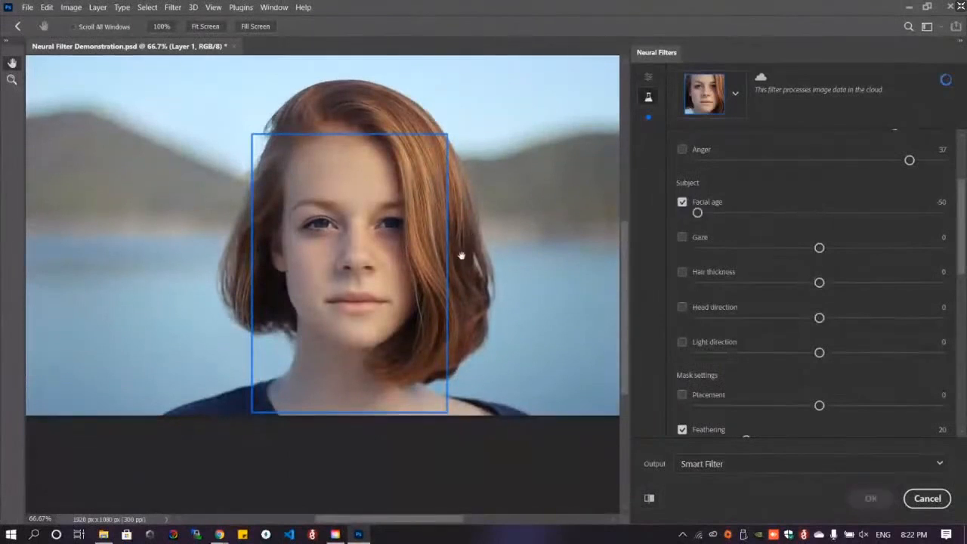
{"action": "scroll", "coordinate": [461, 255], "scroll_direction": "down", "scroll_amount": 2}
{"action": "left_click", "coordinate": [681, 203]}
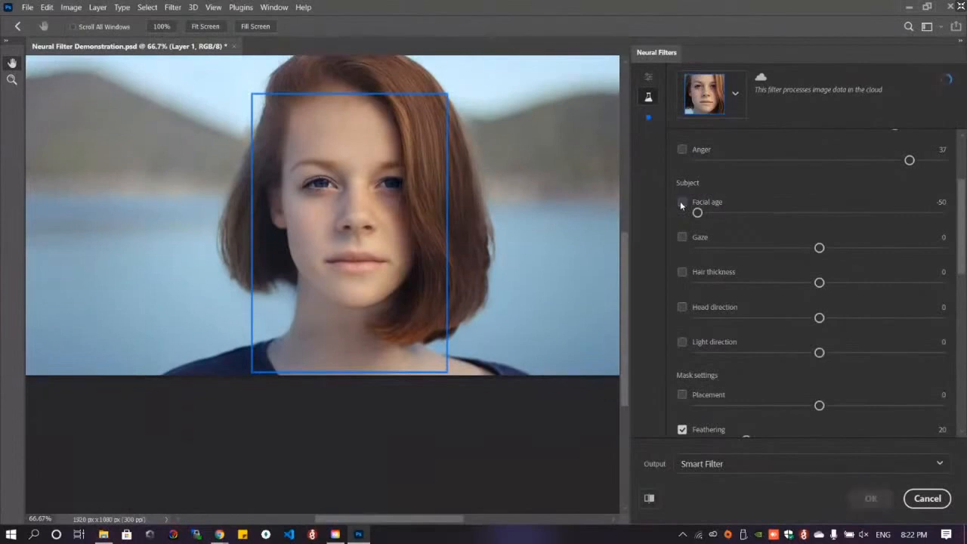
Enable the Gaze setting, lower it to -32, and examine the direction of the eyes
{"action": "left_click", "coordinate": [682, 237]}
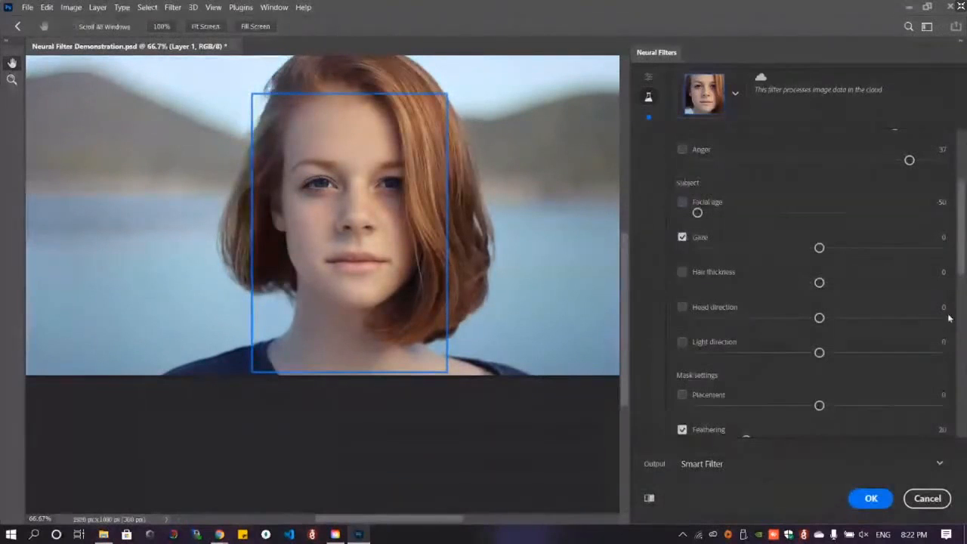
{"action": "scroll", "coordinate": [903, 245], "scroll_direction": "up", "scroll_amount": 3}
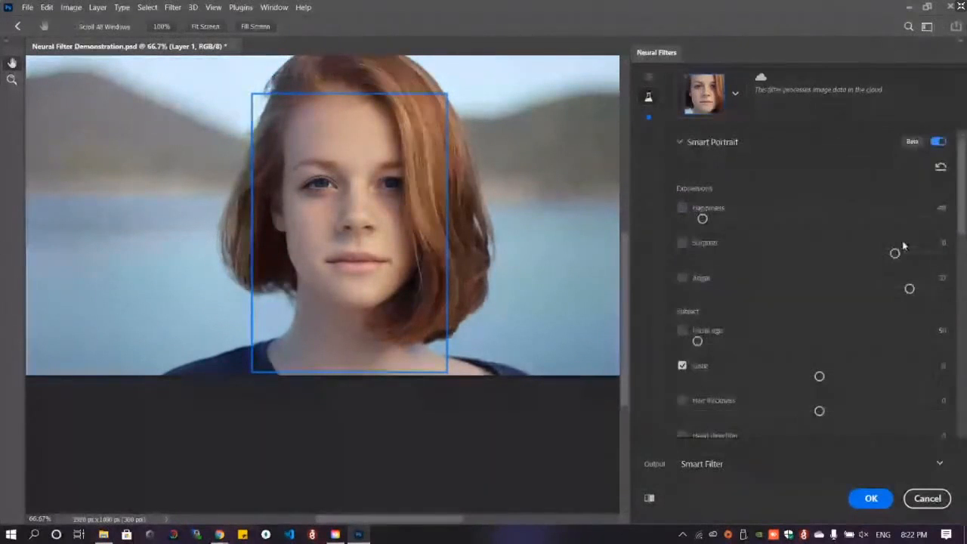
{"action": "scroll", "coordinate": [903, 245], "scroll_direction": "down", "scroll_amount": 3}
{"action": "scroll", "coordinate": [318, 274], "scroll_direction": "up", "scroll_amount": 1}
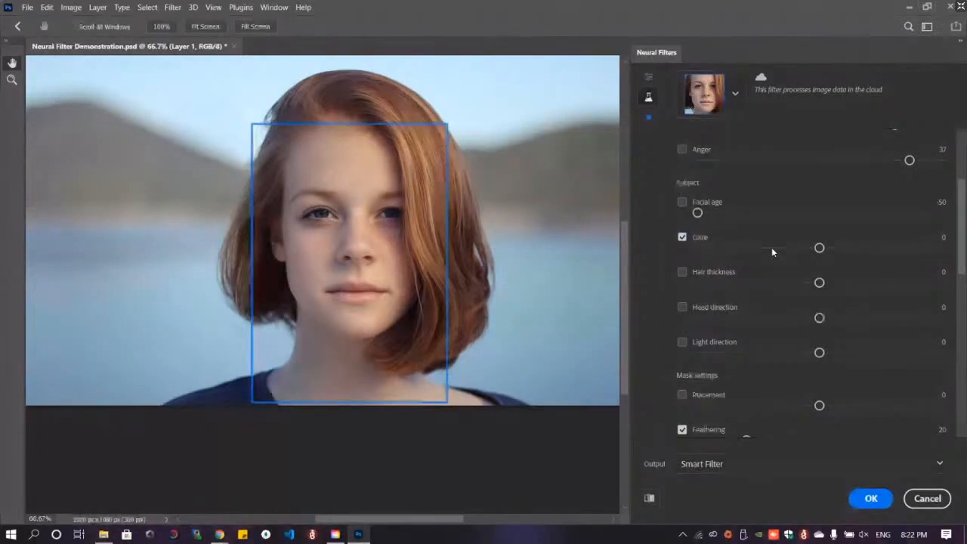
{"action": "left_click_drag", "start_coordinate": [771, 251], "coordinate": [741, 248]}
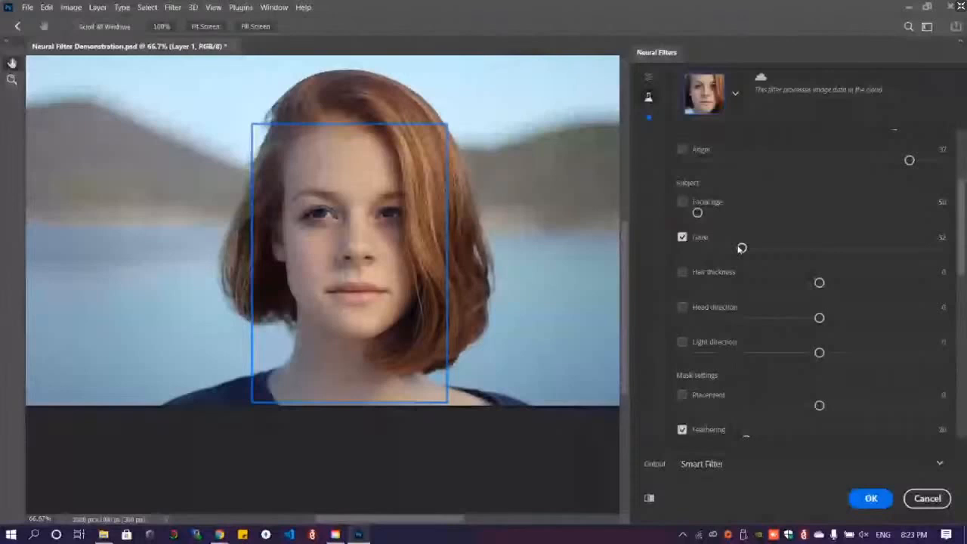
{"action": "scroll", "coordinate": [307, 216], "scroll_direction": "up", "scroll_amount": 1}
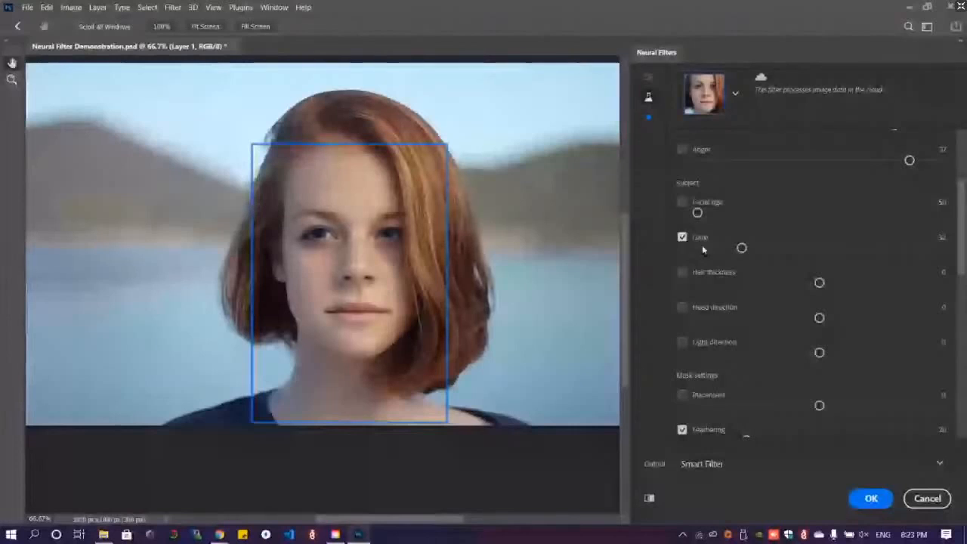
Lower Gaze to -41, raise it to 47 to compare the opposite direction, and turn it off
{"action": "left_click_drag", "start_coordinate": [741, 248], "coordinate": [717, 249]}
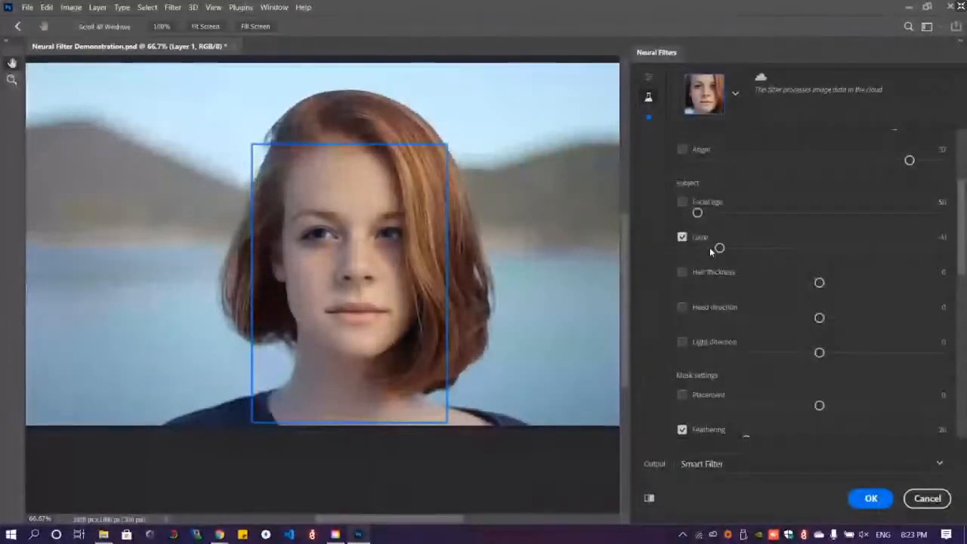
{"action": "left_click_drag", "start_coordinate": [719, 247], "coordinate": [933, 249]}
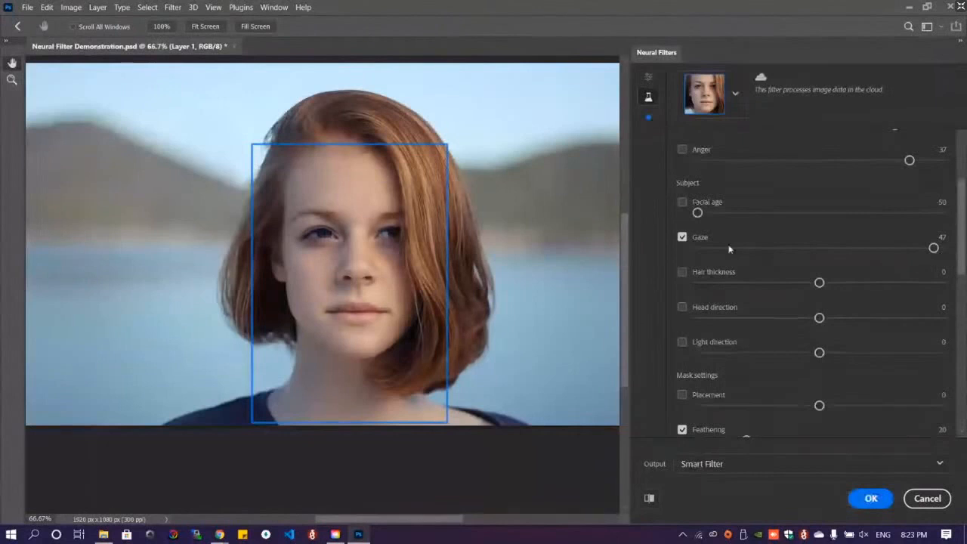
{"action": "left_click", "coordinate": [682, 237]}
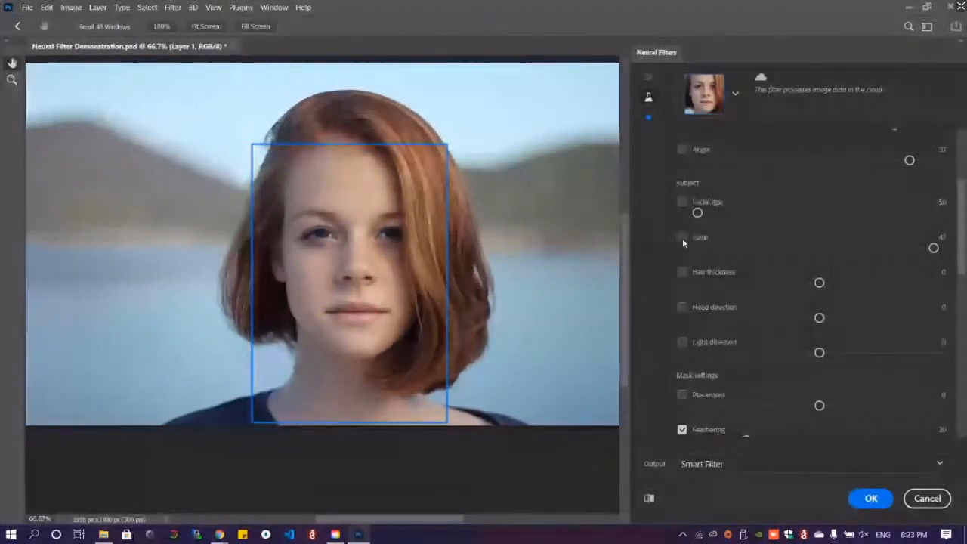
Try Hair thickness at 32, turn it off, and enable Head direction at -33 instead
{"action": "scroll", "coordinate": [785, 272], "scroll_direction": "down", "scroll_amount": 3}
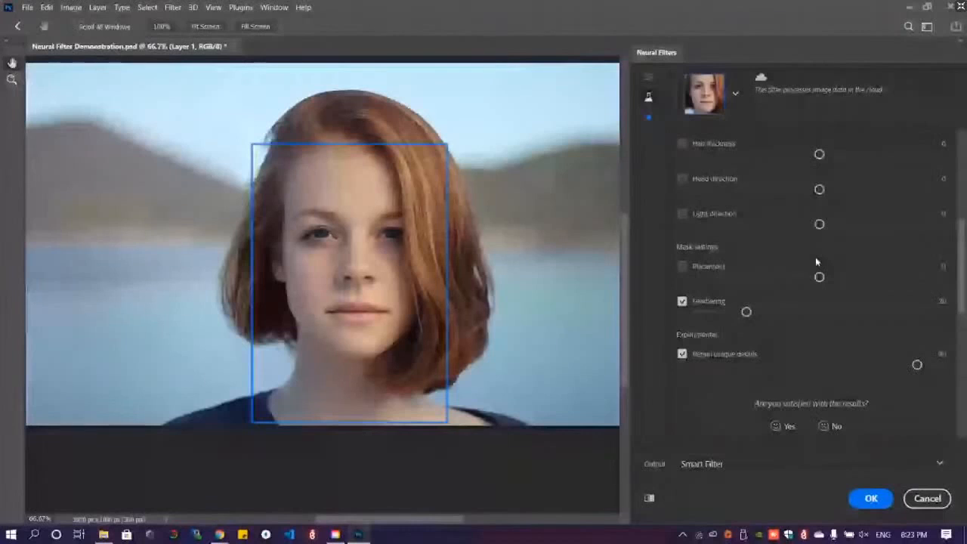
{"action": "scroll", "coordinate": [815, 257], "scroll_direction": "up", "scroll_amount": 2}
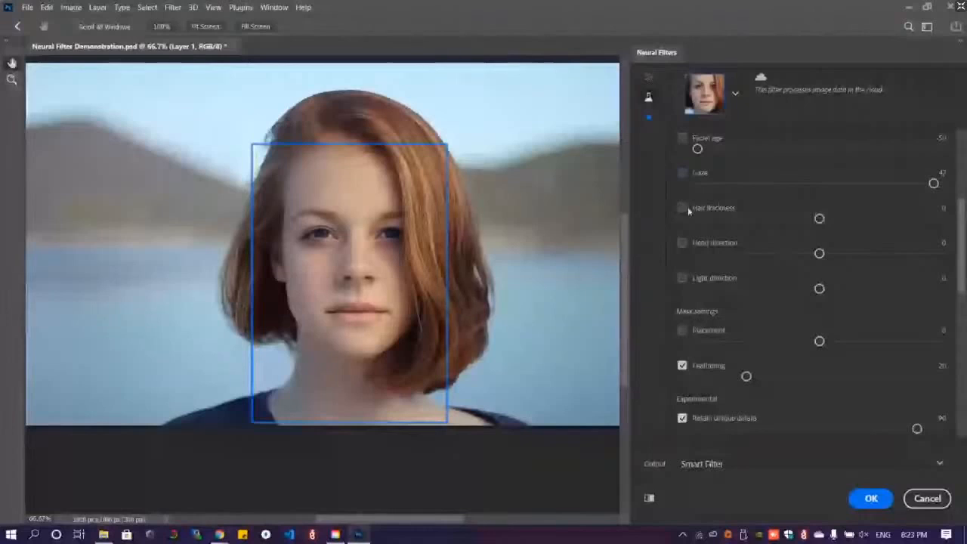
{"action": "scroll", "coordinate": [897, 221], "scroll_direction": "down", "scroll_amount": 3}
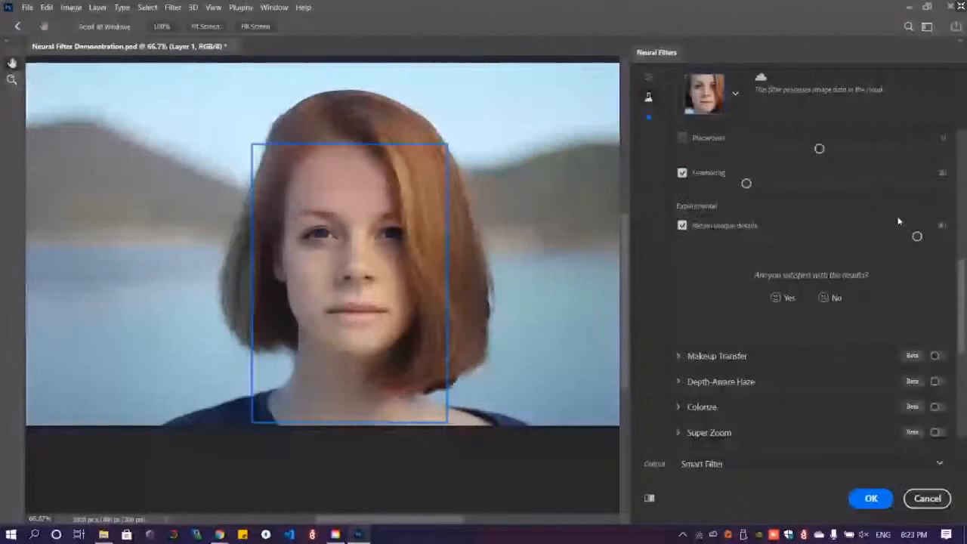
{"action": "scroll", "coordinate": [694, 213], "scroll_direction": "up", "scroll_amount": 3}
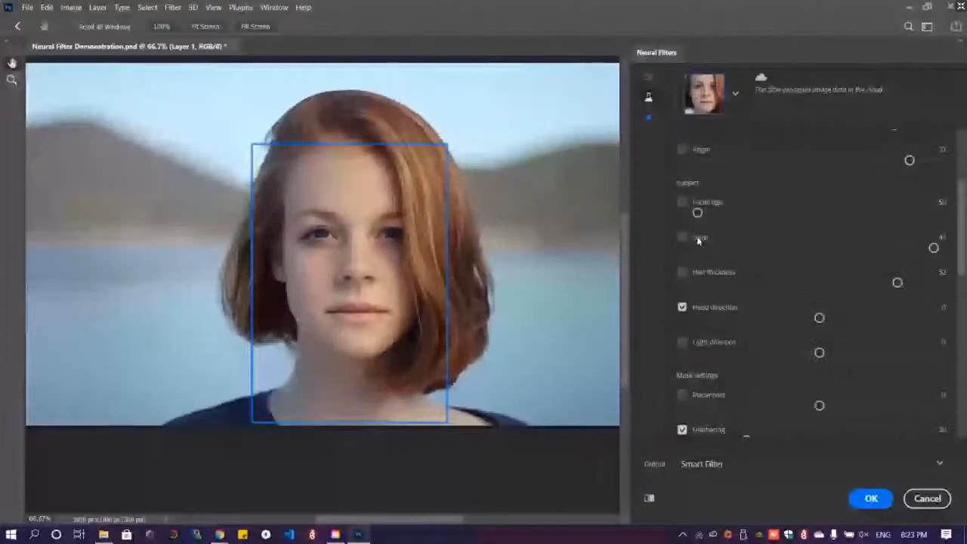
{"action": "left_click", "coordinate": [736, 318]}
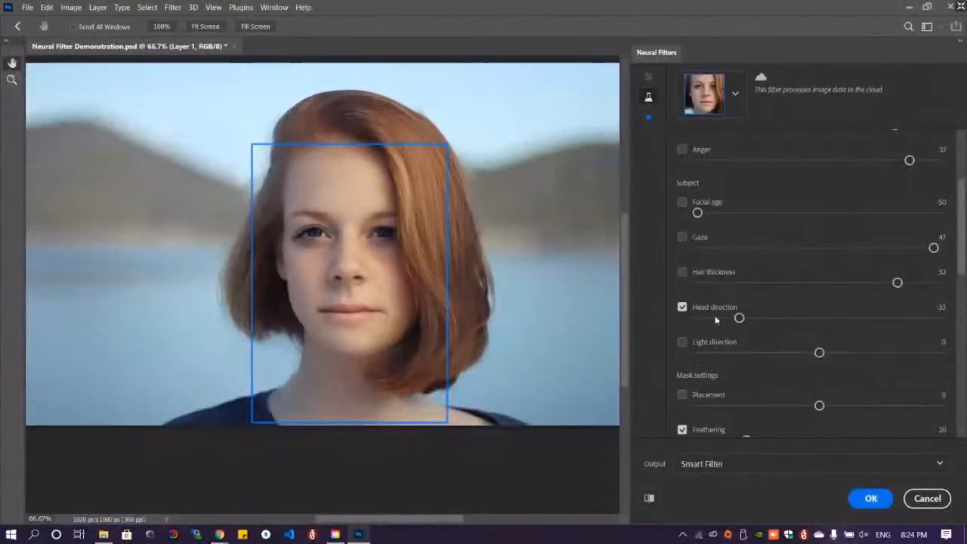
Lower Head direction to -50, raise it to 41 to compare the opposite turn, and disable the setting
{"action": "left_click_drag", "start_coordinate": [738, 318], "coordinate": [696, 317]}
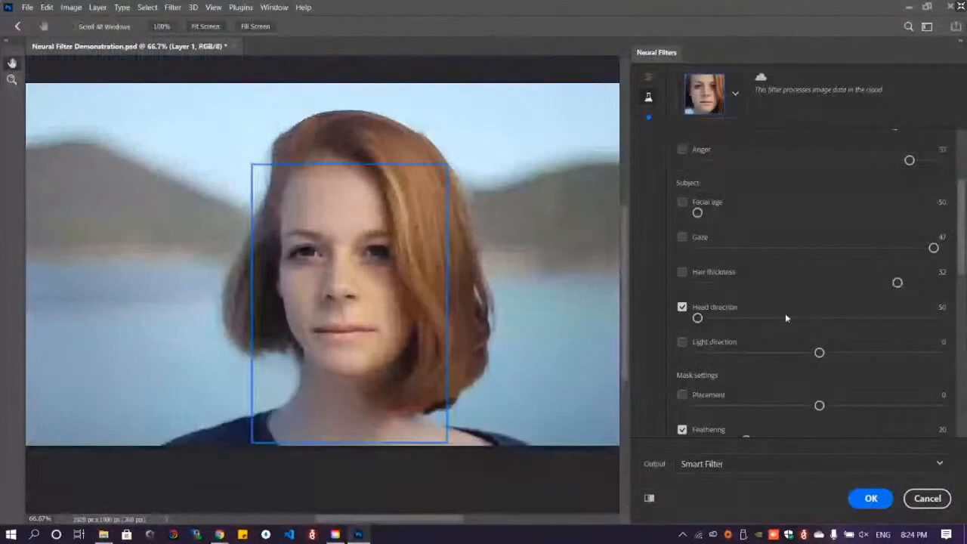
{"action": "left_click_drag", "start_coordinate": [697, 318], "coordinate": [920, 317]}
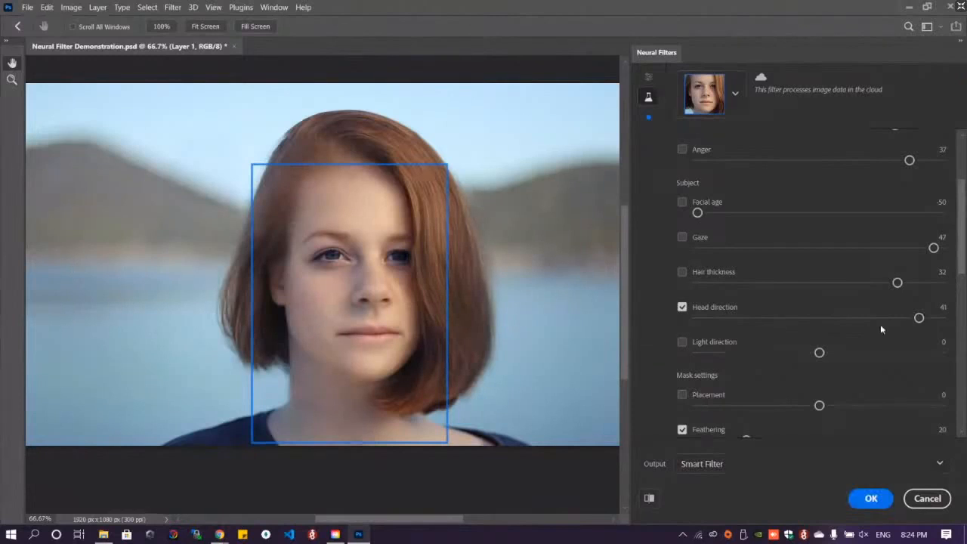
{"action": "left_click", "coordinate": [682, 307]}
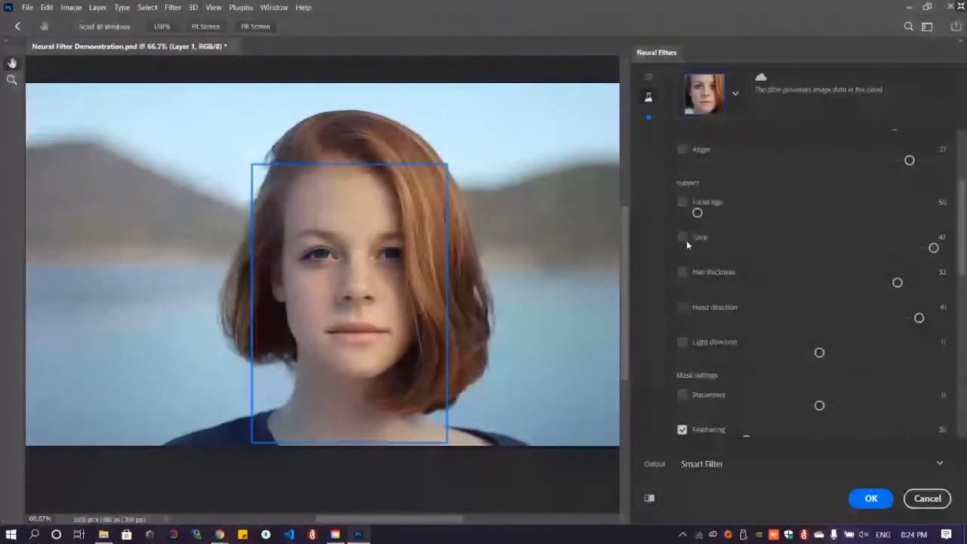
Re-enable Gaze, lower it to -47 to compare the eyes, and turn it off again
{"action": "left_click", "coordinate": [682, 237]}
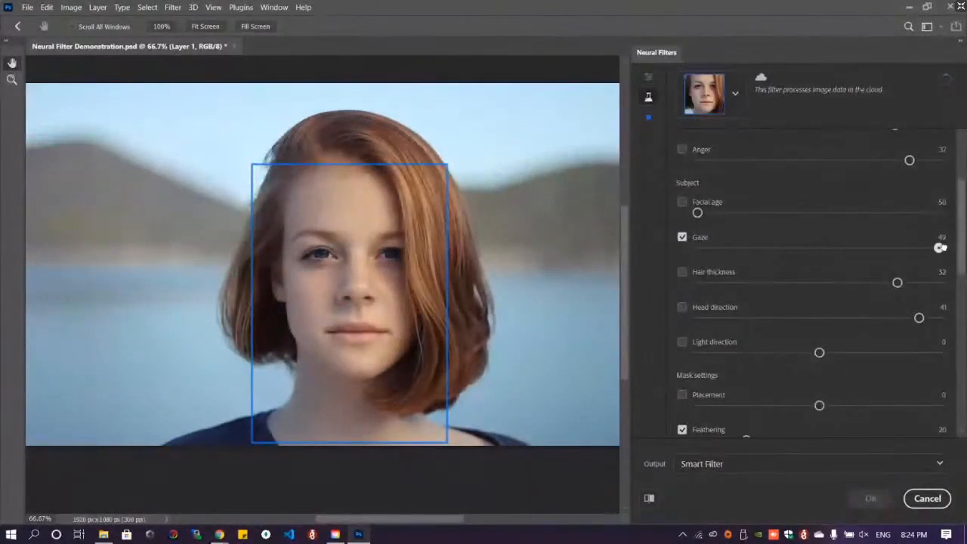
{"action": "left_click_drag", "start_coordinate": [933, 248], "coordinate": [678, 246]}
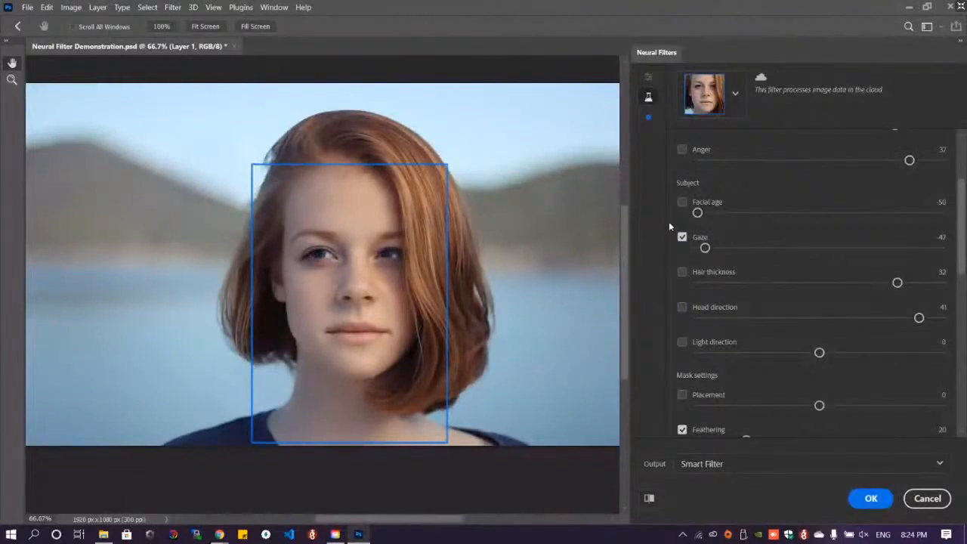
{"action": "left_click", "coordinate": [682, 237]}
Enable Light direction, lower it to -44, and examine the lighting on the portrait
{"action": "scroll", "coordinate": [796, 281], "scroll_direction": "down", "scroll_amount": 2}
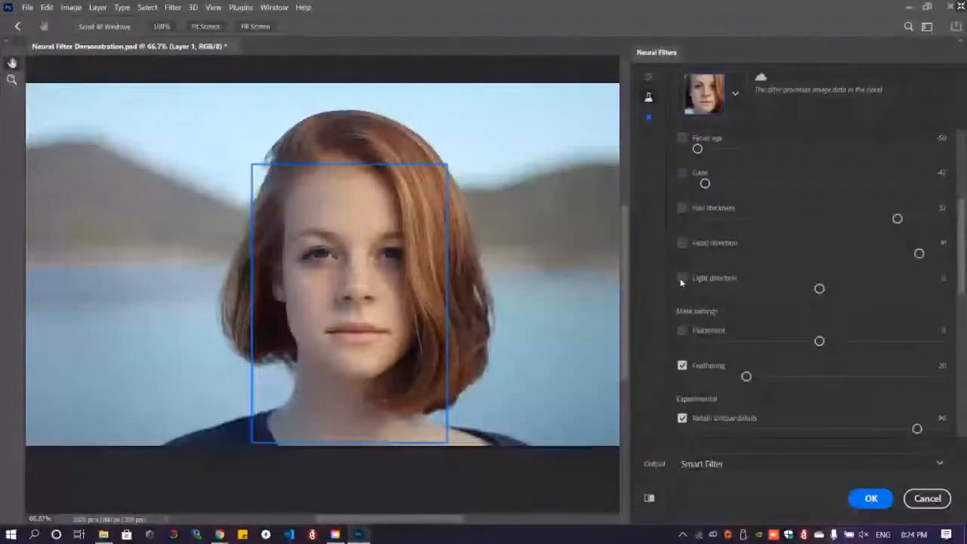
{"action": "left_click", "coordinate": [682, 278]}
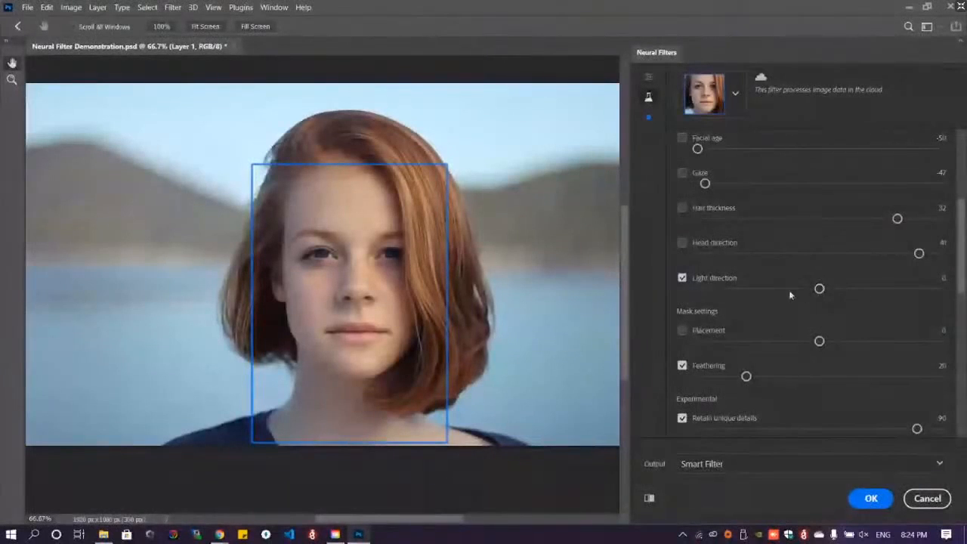
{"action": "left_click_drag", "start_coordinate": [819, 288], "coordinate": [708, 294]}
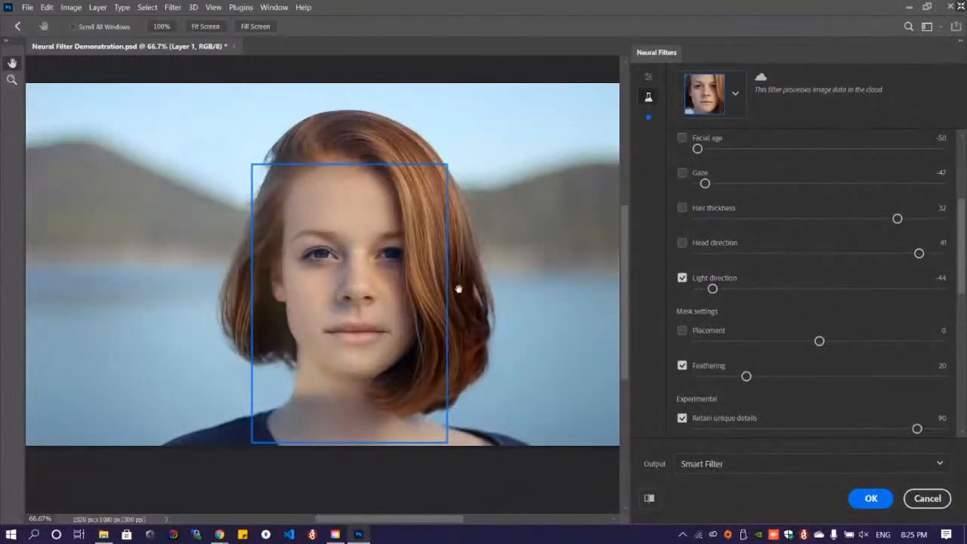
{"action": "scroll", "coordinate": [458, 290], "scroll_direction": "up", "scroll_amount": 3}
{"action": "scroll", "coordinate": [458, 289], "scroll_direction": "down", "scroll_amount": 6}
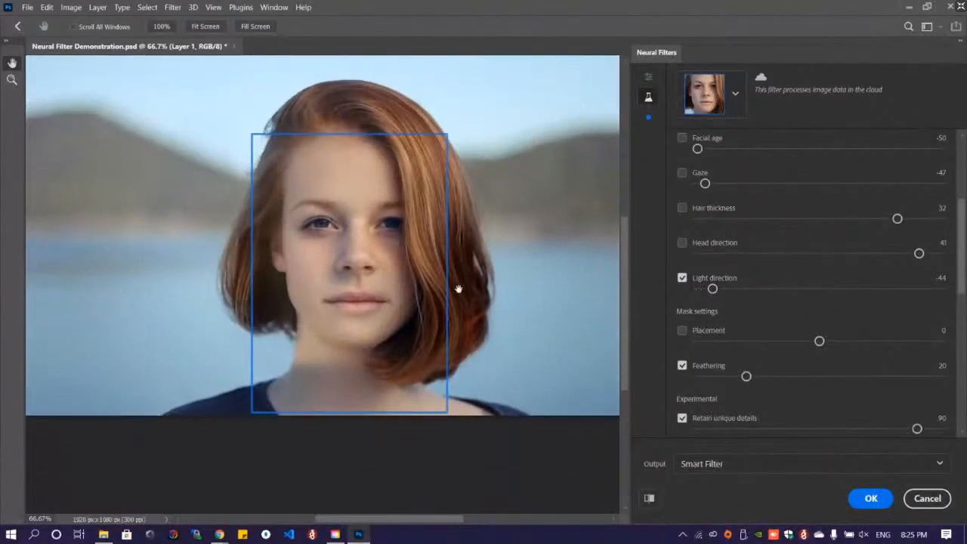
{"action": "scroll", "coordinate": [458, 289], "scroll_direction": "down", "scroll_amount": 2}
{"action": "scroll", "coordinate": [458, 289], "scroll_direction": "up", "scroll_amount": 5}
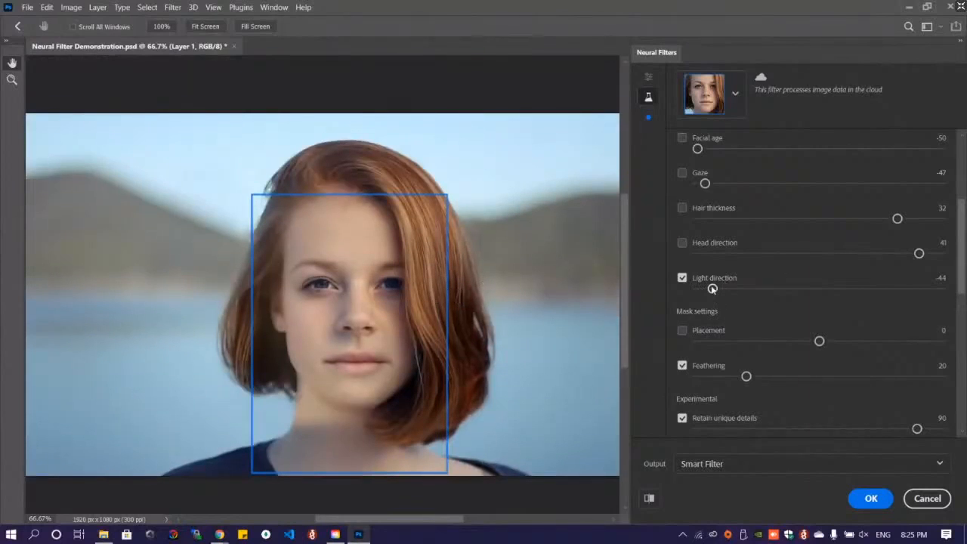
Raise Light direction to 38 and examine the light coming from the opposite side of the face
{"action": "left_click_drag", "start_coordinate": [712, 288], "coordinate": [912, 289]}
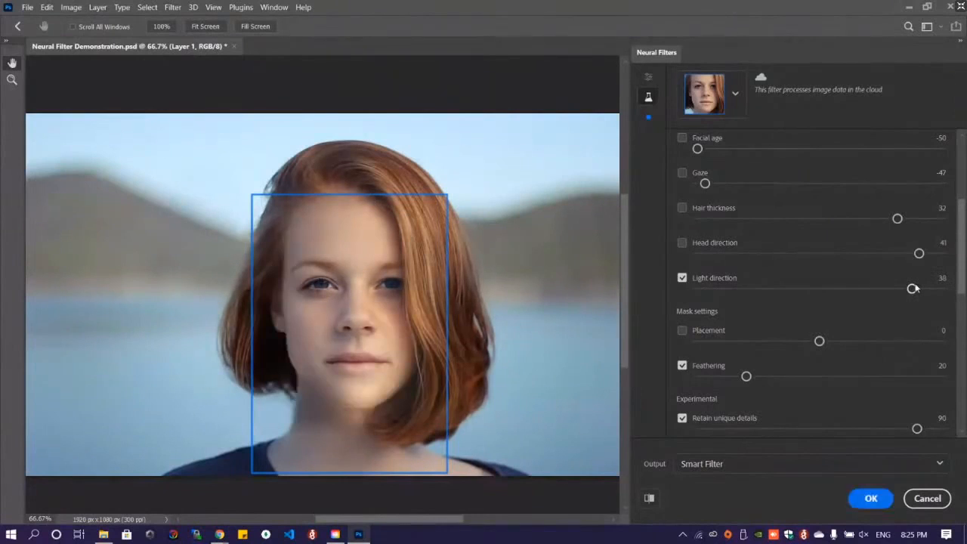
{"action": "scroll", "coordinate": [498, 279], "scroll_direction": "down", "scroll_amount": 1}
{"action": "scroll", "coordinate": [500, 282], "scroll_direction": "down", "scroll_amount": 3}
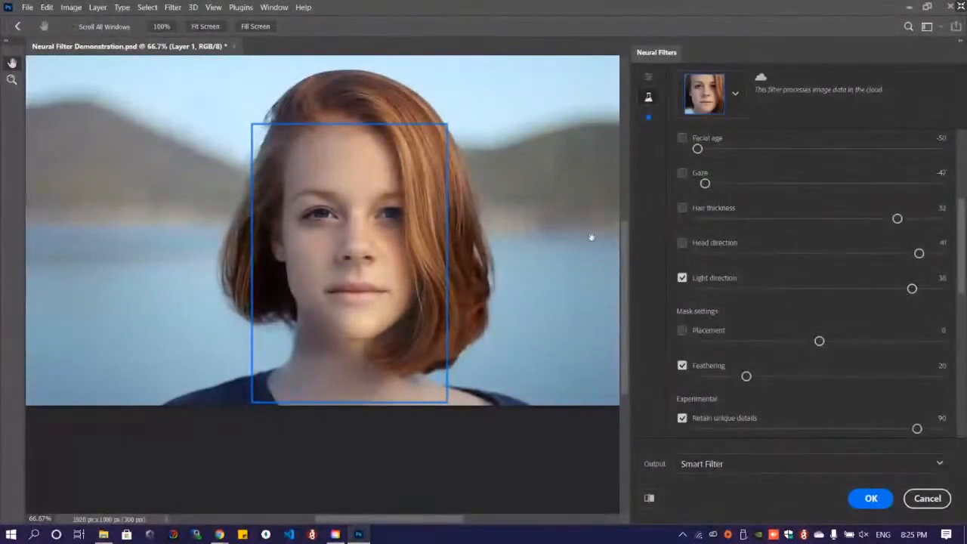
{"action": "scroll", "coordinate": [427, 253], "scroll_direction": "up", "scroll_amount": 2}
{"action": "scroll", "coordinate": [427, 253], "scroll_direction": "up", "scroll_amount": 2}
{"action": "scroll", "coordinate": [453, 249], "scroll_direction": "down", "scroll_amount": 1}
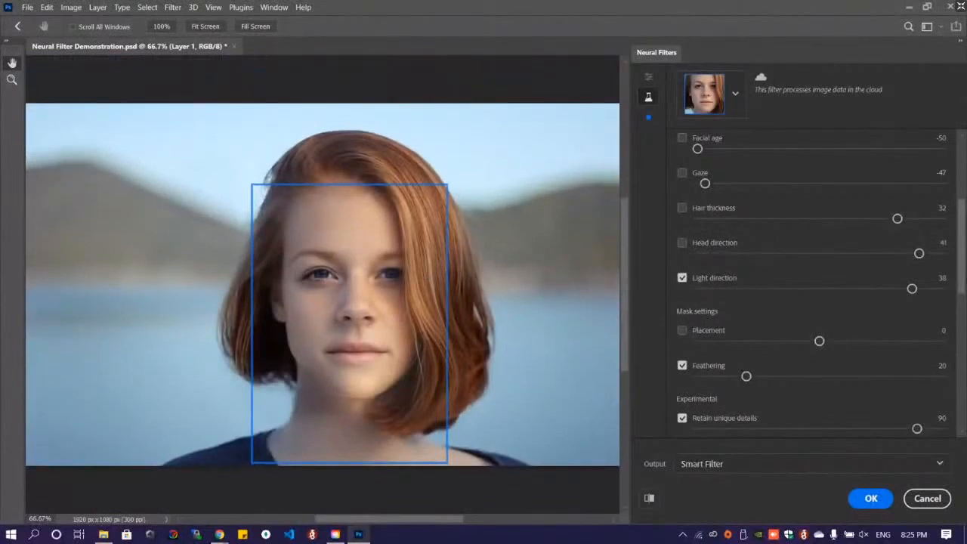
Raise Light direction to 49, look through the remaining beta filters, and leave Neural Filters without applying anything
{"action": "left_click_drag", "start_coordinate": [912, 289], "coordinate": [937, 288]}
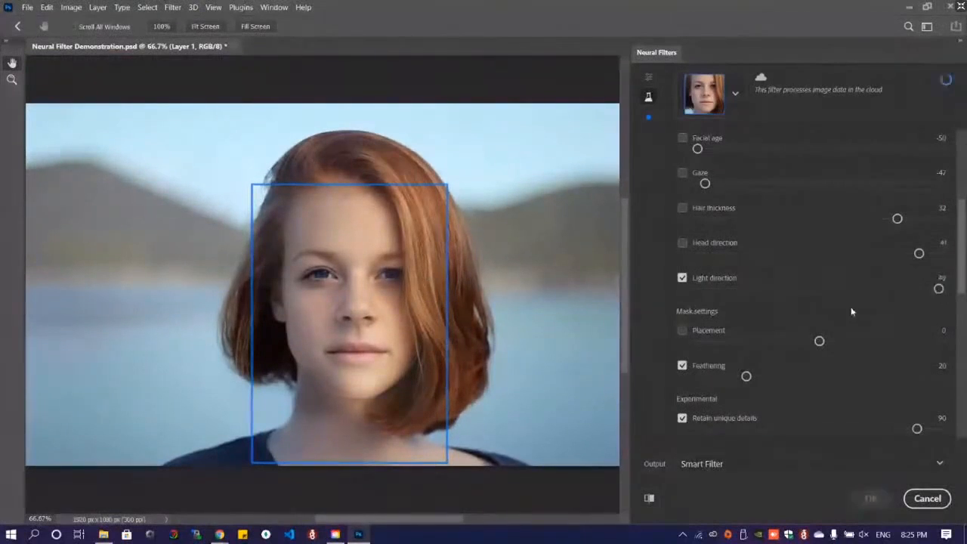
{"action": "scroll", "coordinate": [823, 302], "scroll_direction": "down", "scroll_amount": 5}
{"action": "scroll", "coordinate": [801, 292], "scroll_direction": "up", "scroll_amount": 6}
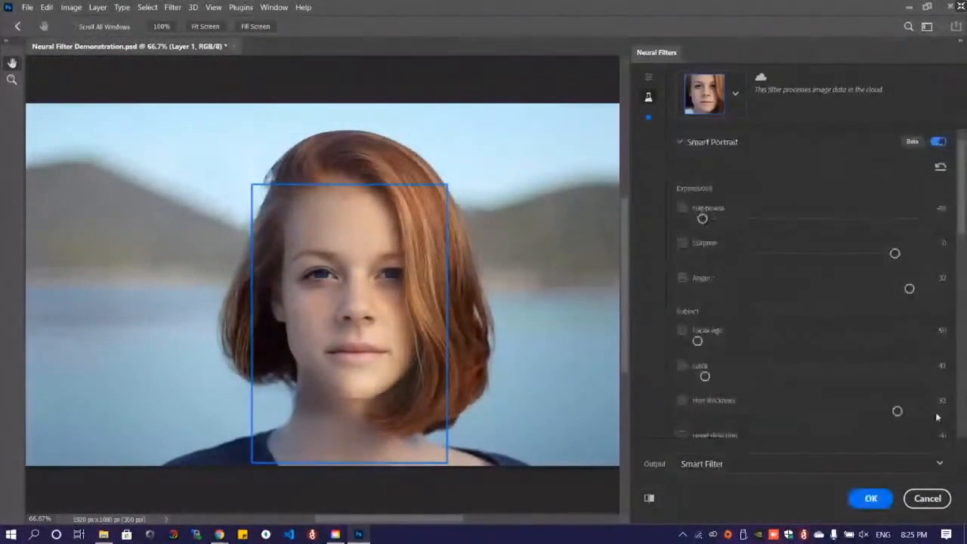
{"action": "scroll", "coordinate": [864, 408], "scroll_direction": "down", "scroll_amount": 1}
{"action": "scroll", "coordinate": [864, 408], "scroll_direction": "down", "scroll_amount": 4}
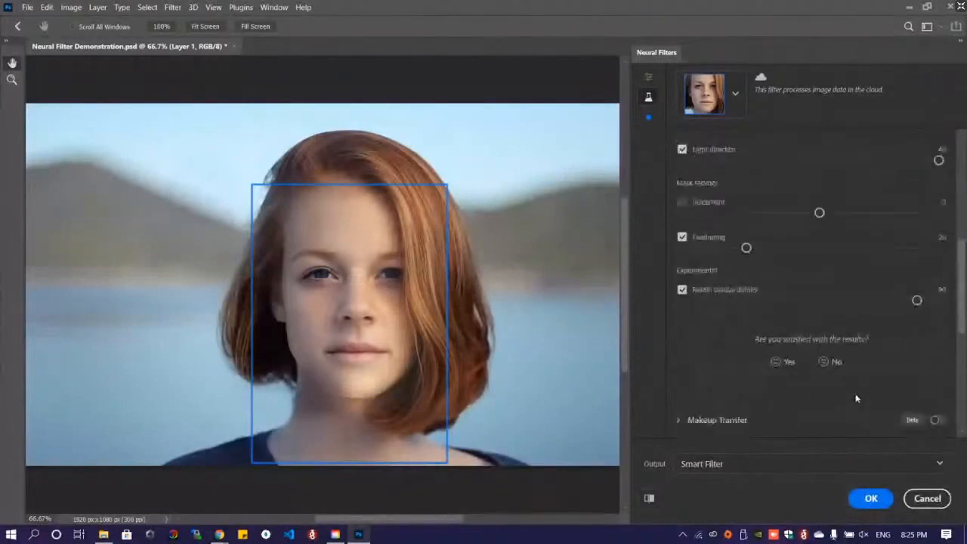
{"action": "scroll", "coordinate": [856, 398], "scroll_direction": "down", "scroll_amount": 4}
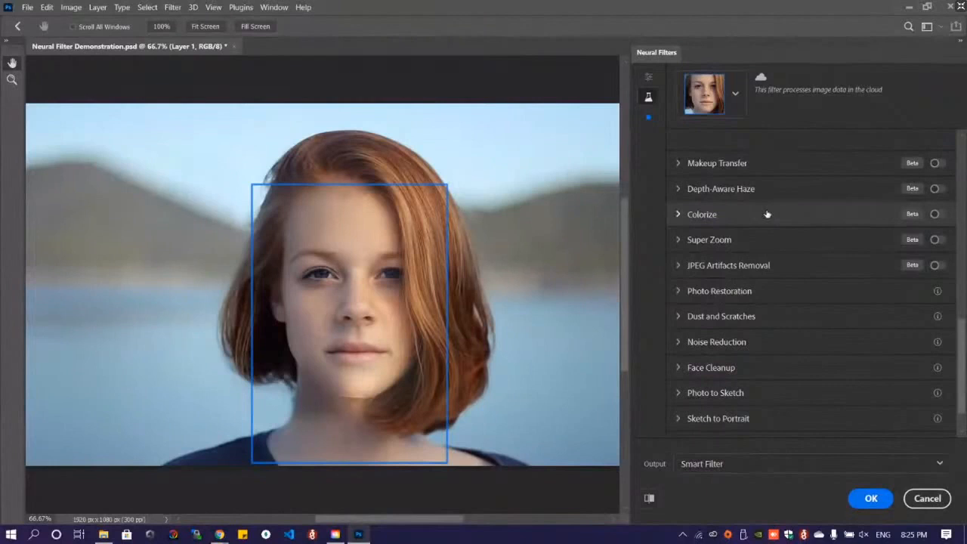
{"action": "left_click", "coordinate": [926, 500]}
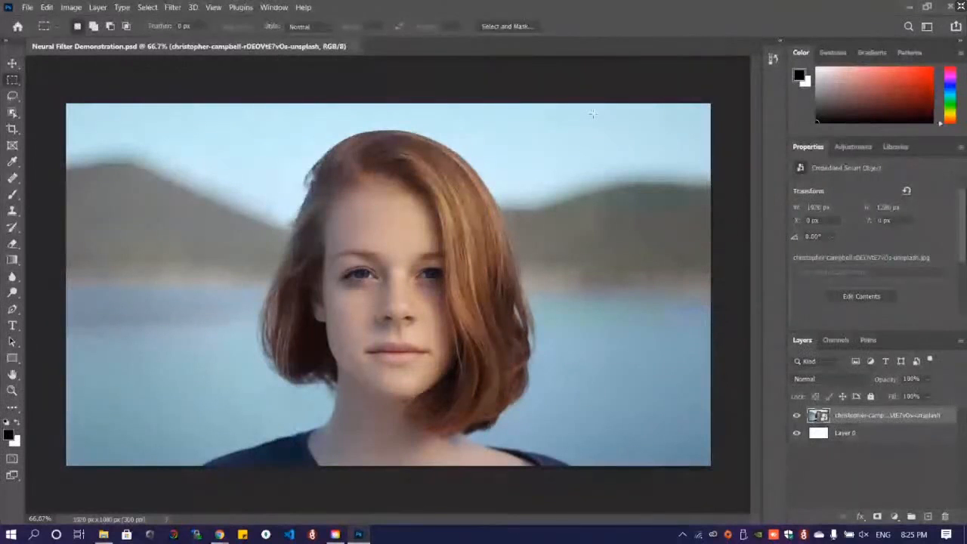
Hide the portrait layer and place the landscape photo of fields under a cloudy sky from the file folder into the document
{"action": "left_click", "coordinate": [796, 416]}
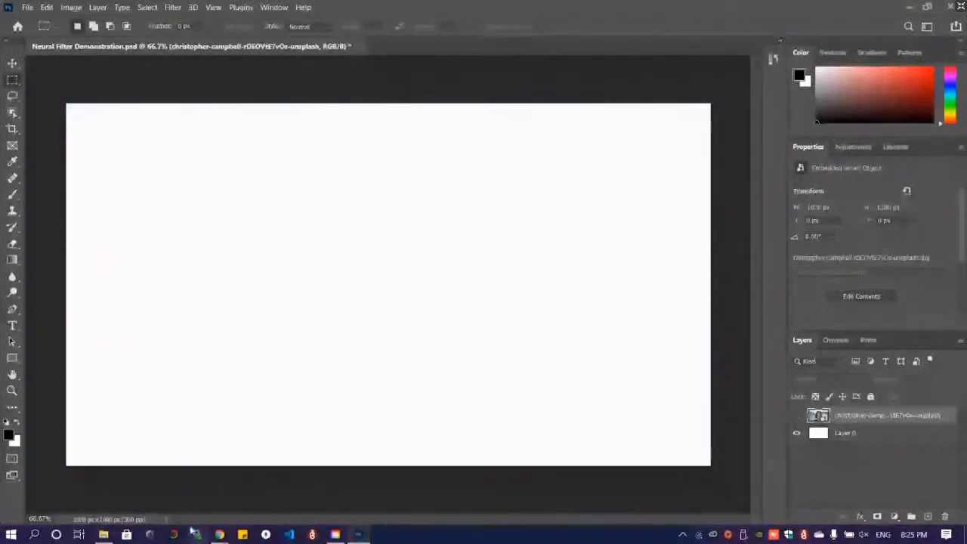
{"action": "left_click", "coordinate": [104, 534]}
{"action": "left_click", "coordinate": [155, 152]}
{"action": "left_click_drag", "start_coordinate": [155, 152], "coordinate": [366, 213]}
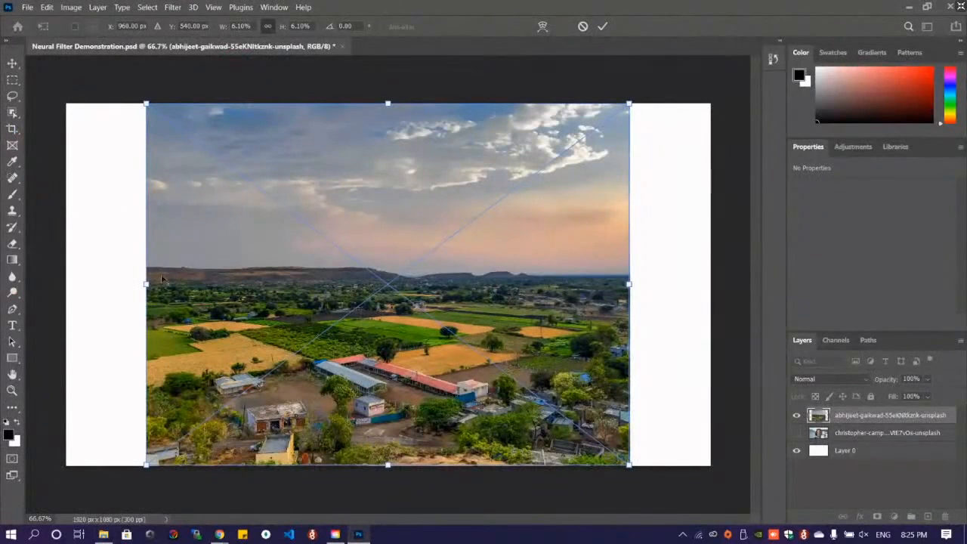
Scale the landscape to 8.14% to fill the canvas width, shift it down to show more sky, and commit the placement
{"action": "left_click_drag", "start_coordinate": [146, 284], "coordinate": [66, 284]}
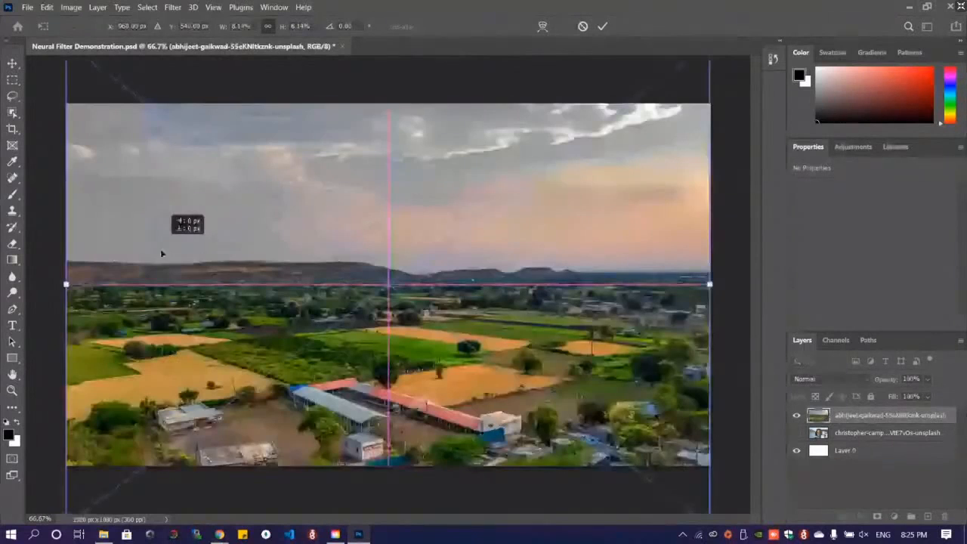
{"action": "left_click_drag", "start_coordinate": [160, 243], "coordinate": [159, 265]}
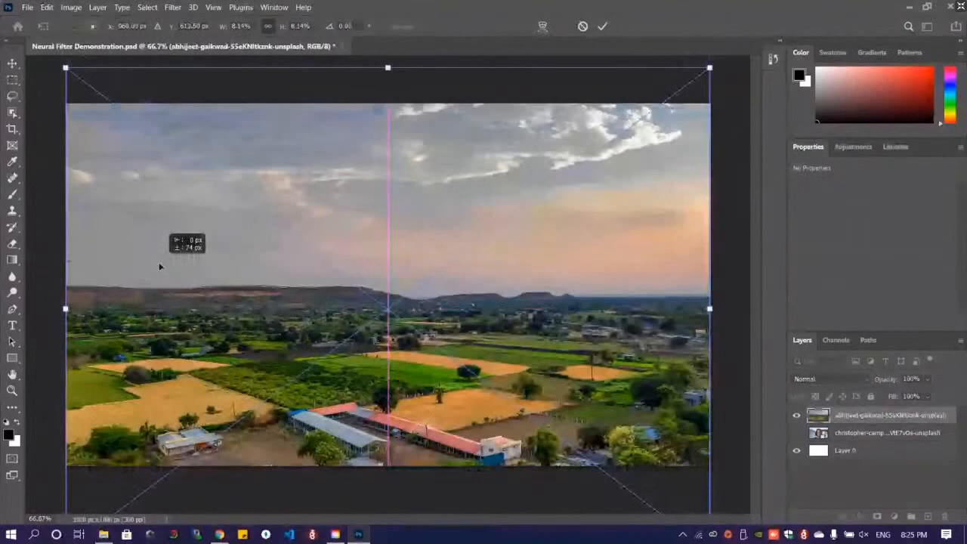
{"action": "left_click_drag", "start_coordinate": [159, 266], "coordinate": [159, 295]}
{"action": "key", "text": "Return"}
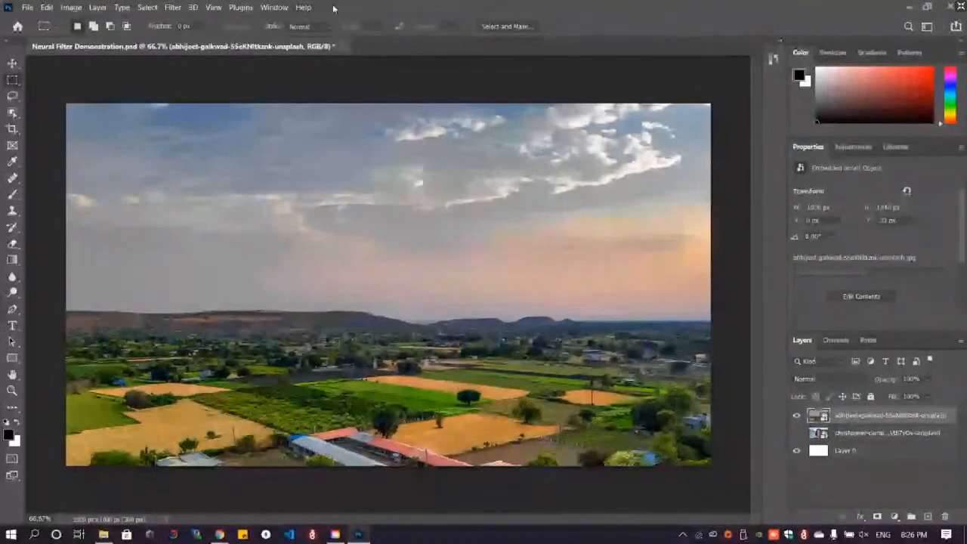
Start Sky Replacement on the landscape layer and move its dialog clear of the photo
{"action": "left_click", "coordinate": [70, 8]}
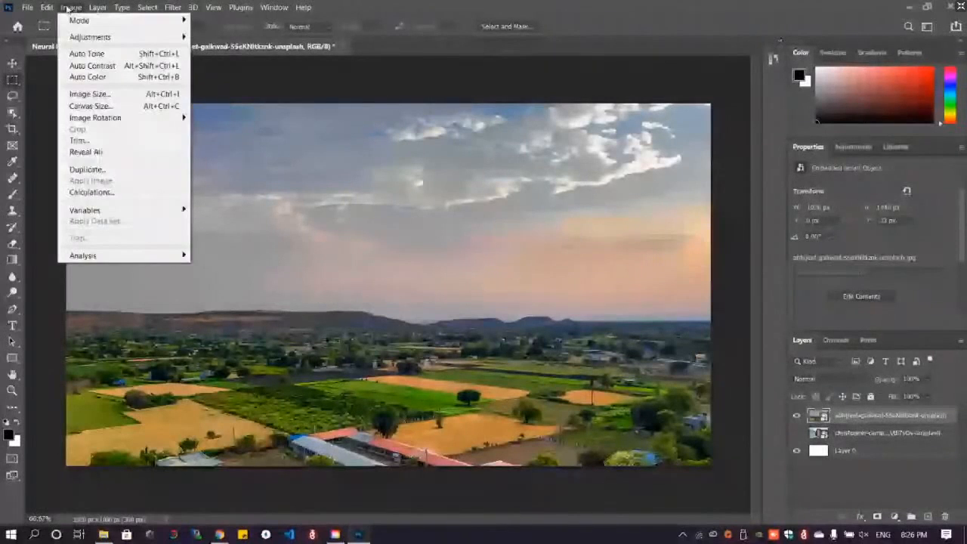
{"action": "mouse_move", "coordinate": [46, 8]}
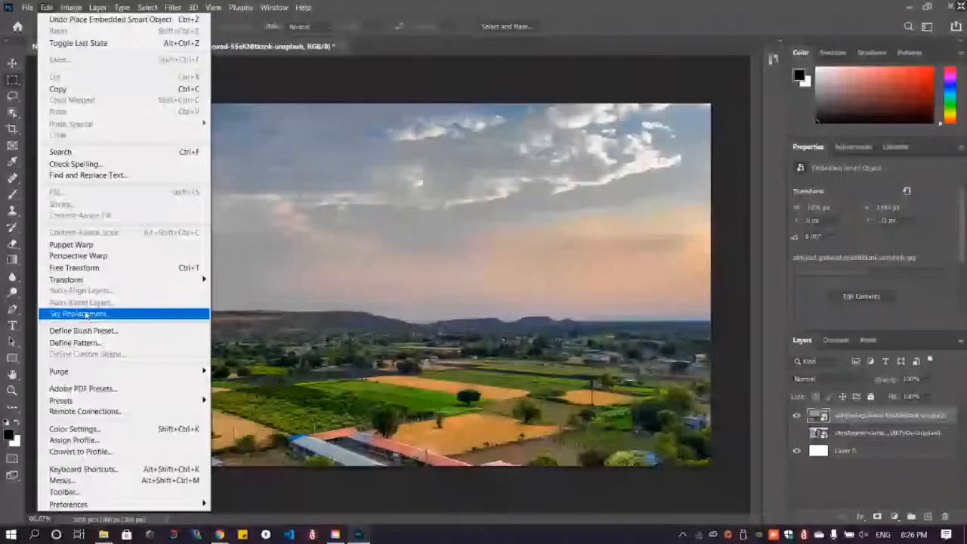
{"action": "left_click", "coordinate": [86, 314]}
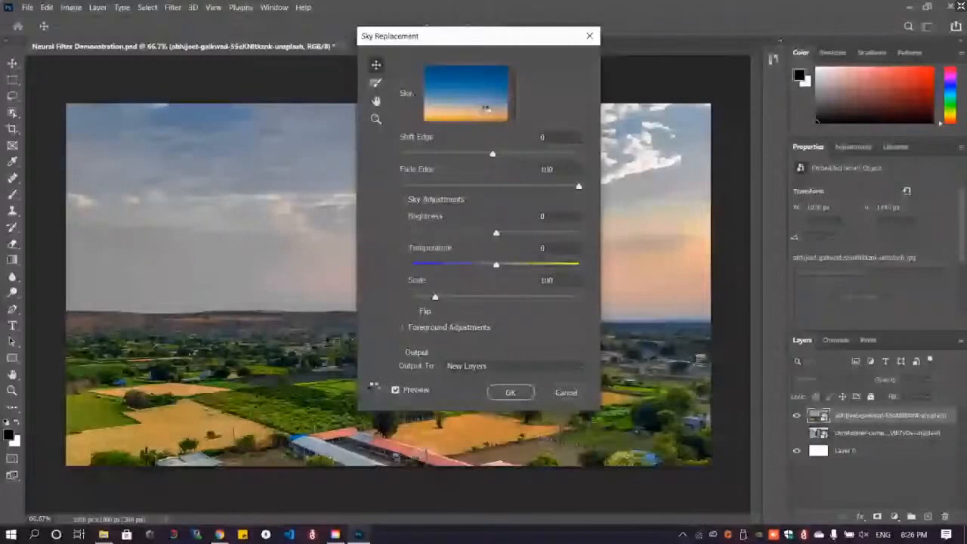
{"action": "left_click_drag", "start_coordinate": [453, 36], "coordinate": [670, 36]}
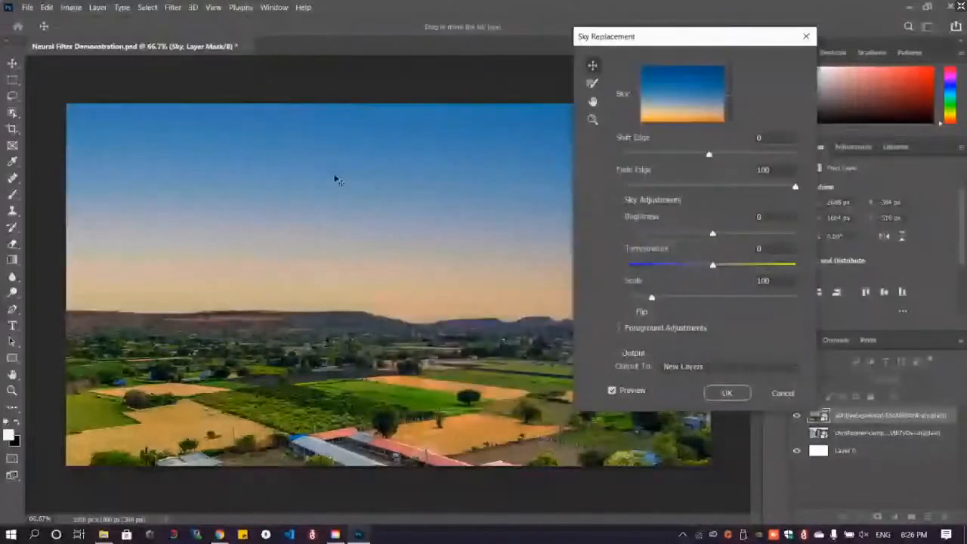
{"action": "left_click_drag", "start_coordinate": [704, 41], "coordinate": [798, 7]}
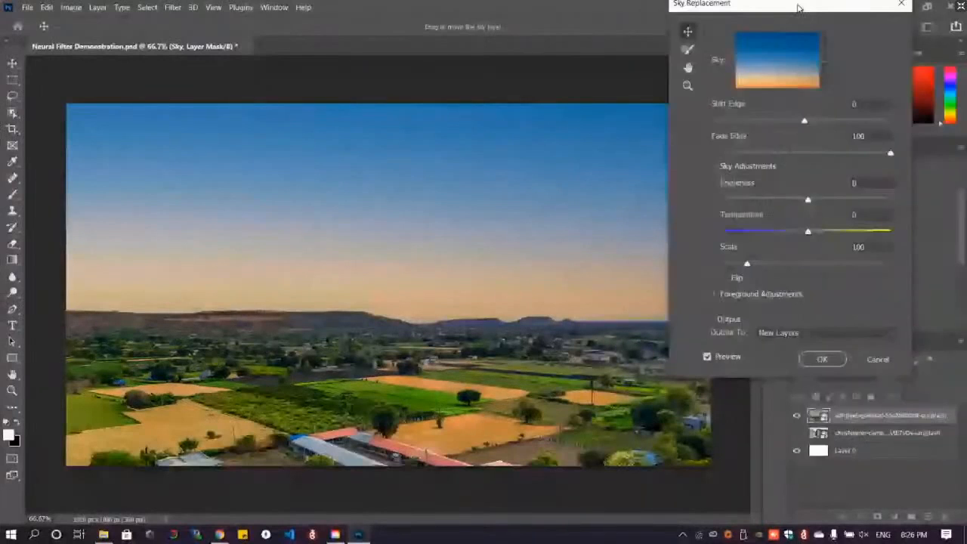
Show the sky presets and collapse the Blue Skies, Spectacular, and Sunsets groups
{"action": "left_click", "coordinate": [824, 66]}
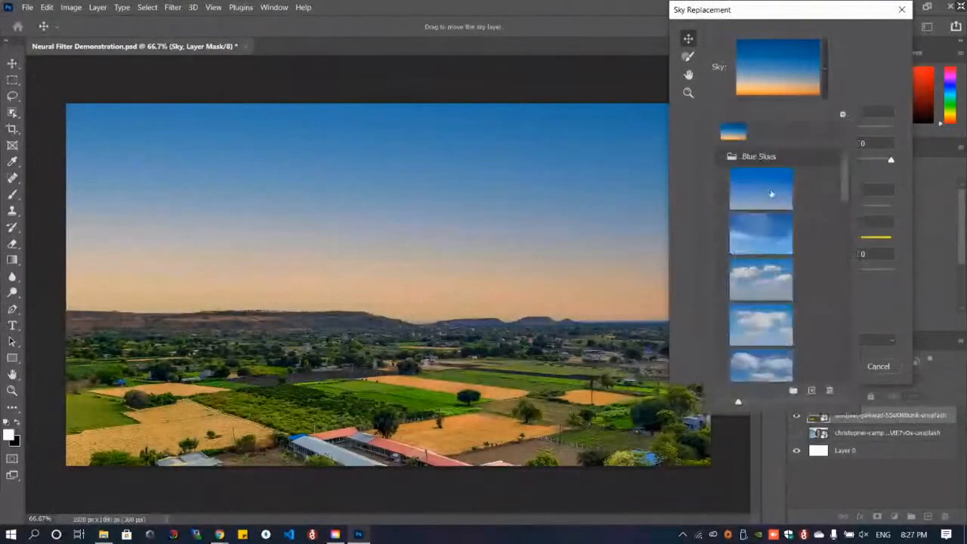
{"action": "left_click", "coordinate": [721, 156]}
{"action": "left_click", "coordinate": [721, 174]}
{"action": "left_click", "coordinate": [721, 192]}
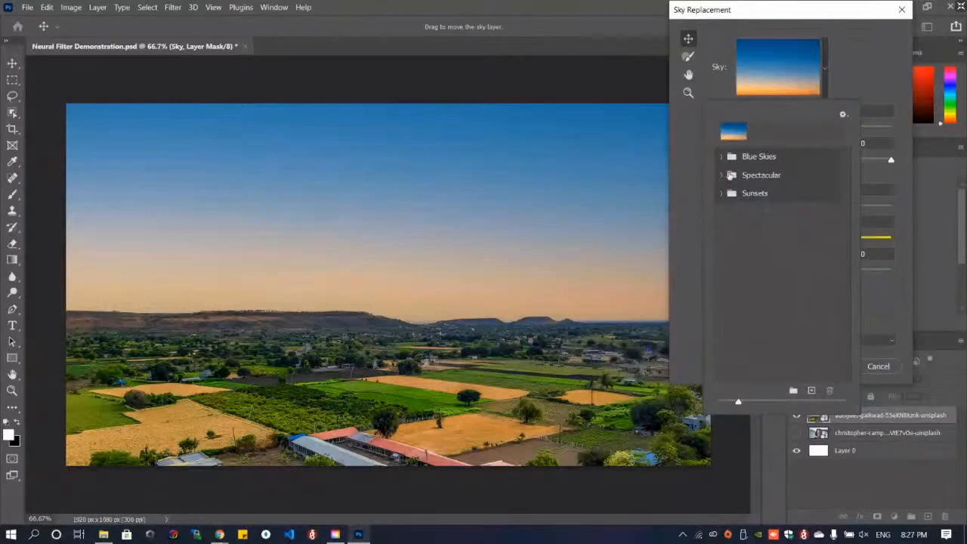
Try the first clear sky in Blue Skies, switch to the third preset with scattered white clouds, and collapse the group
{"action": "left_click", "coordinate": [721, 156]}
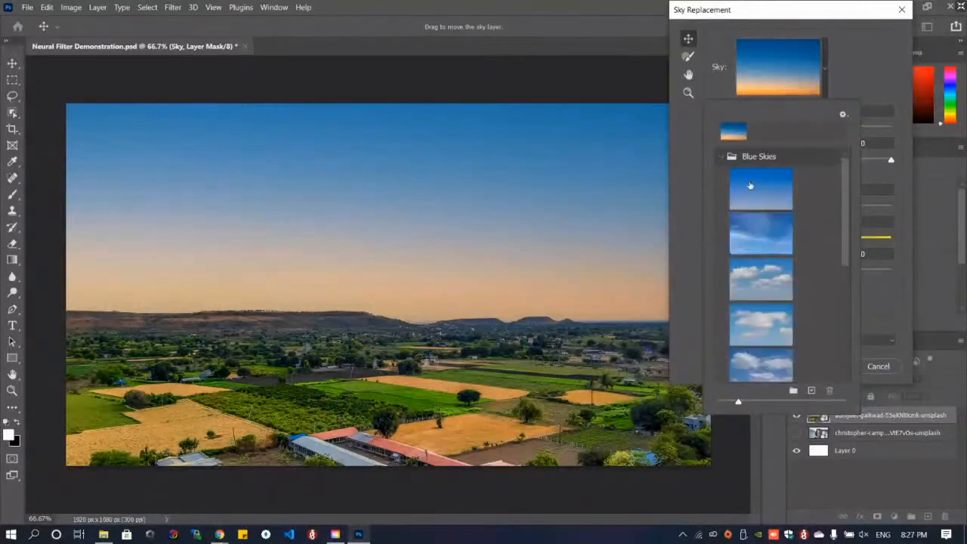
{"action": "left_click", "coordinate": [750, 185]}
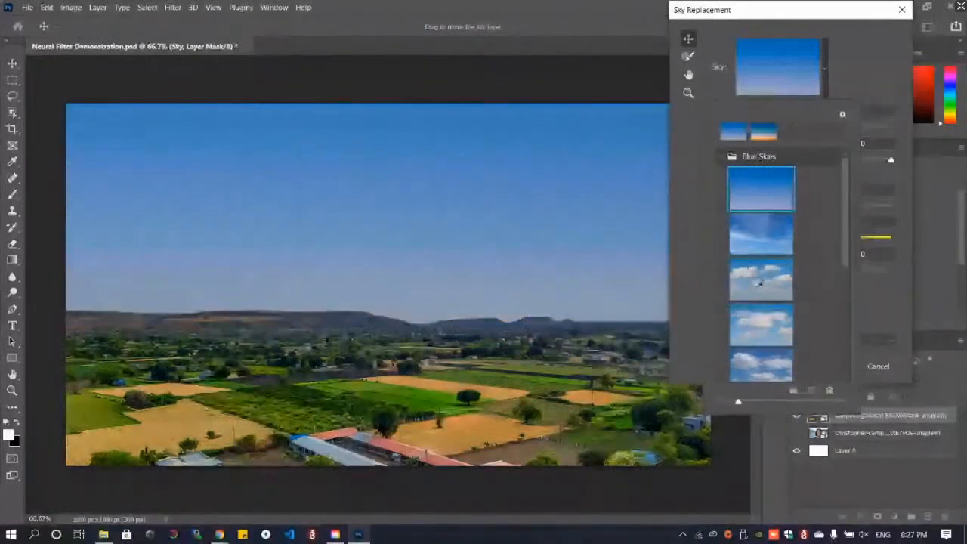
{"action": "left_click", "coordinate": [759, 281]}
{"action": "scroll", "coordinate": [797, 219], "scroll_direction": "down", "scroll_amount": 1}
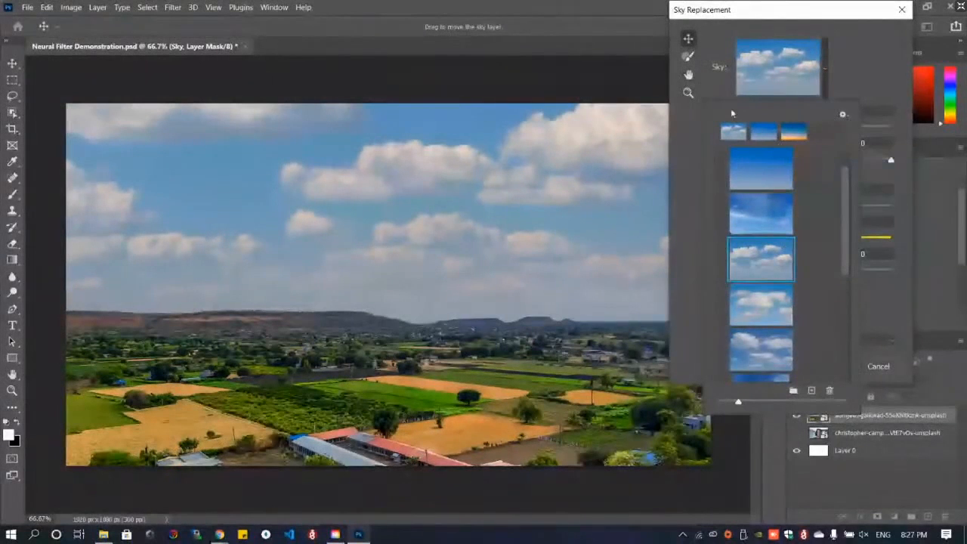
{"action": "scroll", "coordinate": [786, 200], "scroll_direction": "up", "scroll_amount": 1}
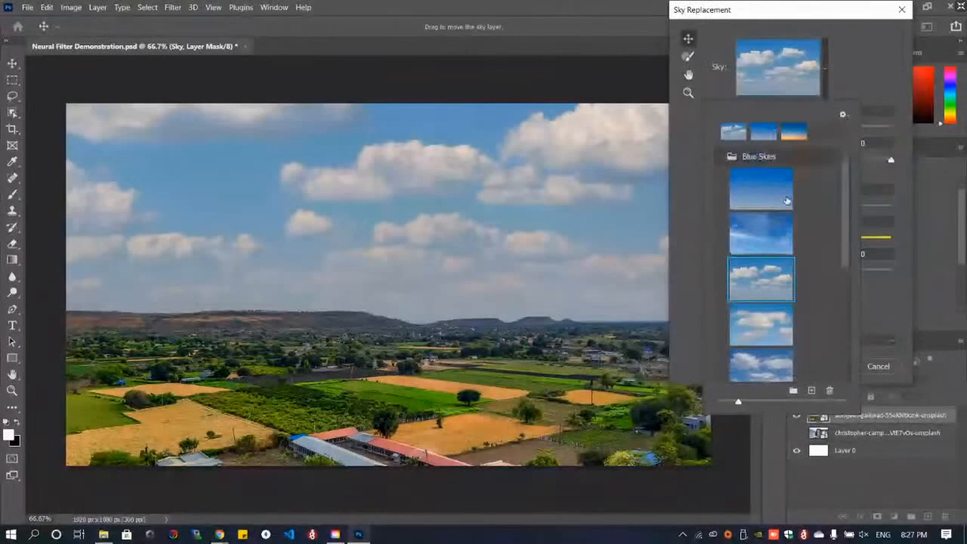
{"action": "left_click", "coordinate": [722, 156]}
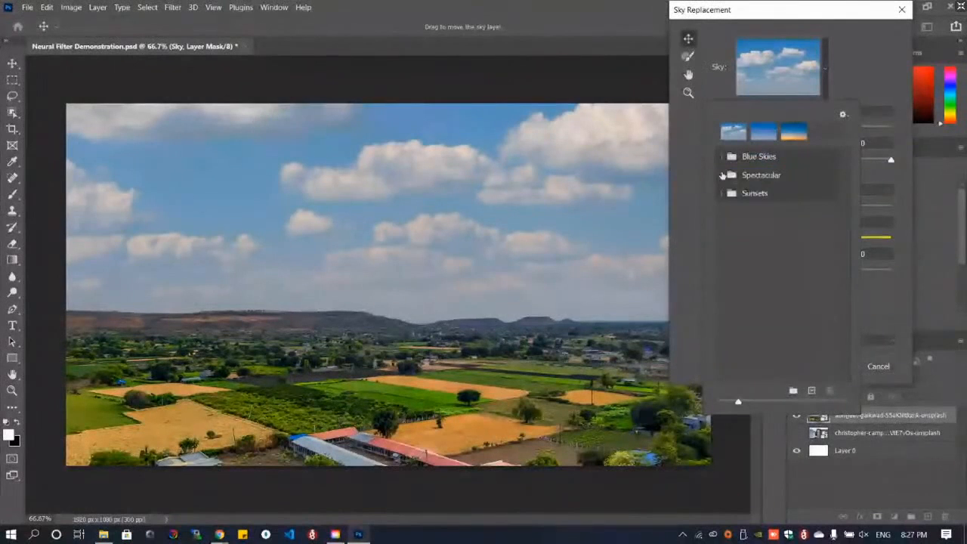
Try the first three skies in the Spectacular group: the rainbow, the golden sunset, and the pink-orange clouds
{"action": "left_click", "coordinate": [722, 175]}
{"action": "left_click", "coordinate": [761, 206]}
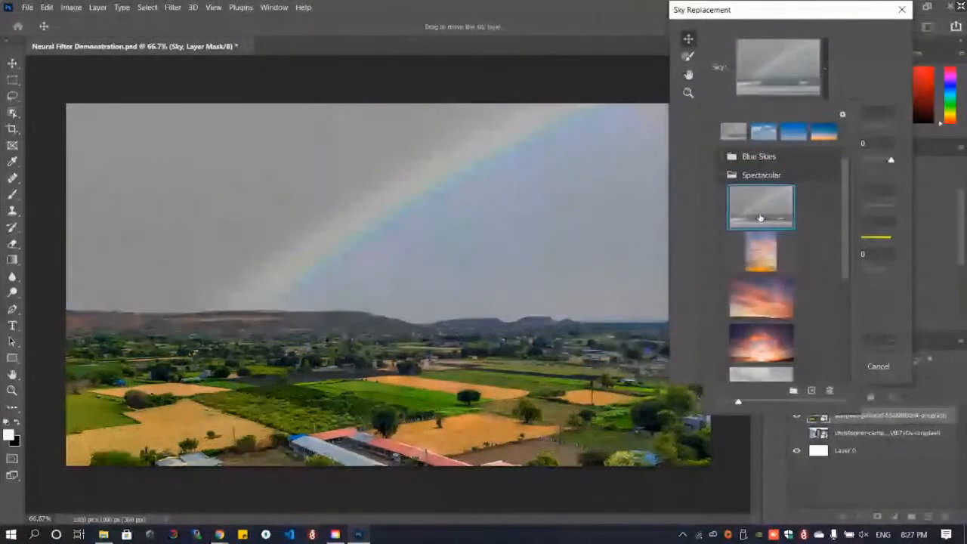
{"action": "left_click", "coordinate": [760, 254]}
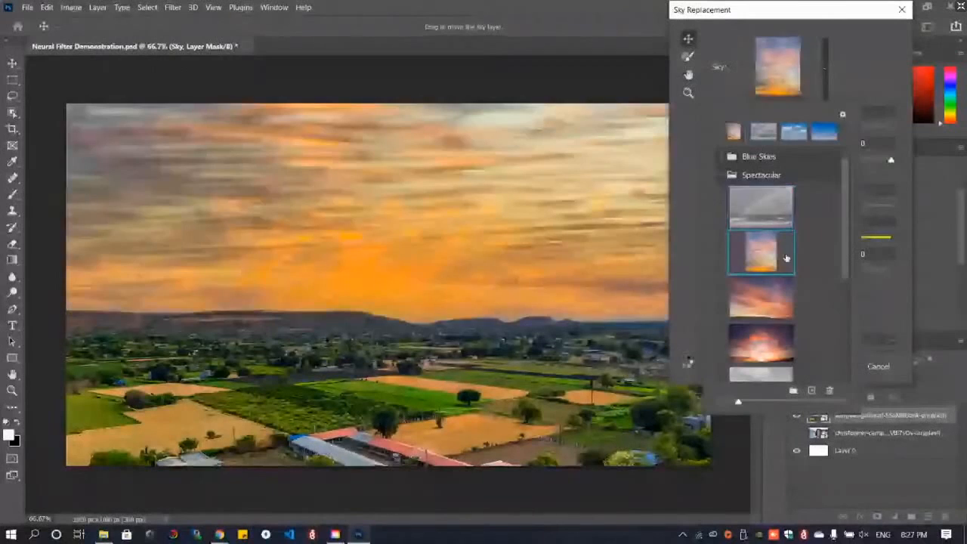
{"action": "left_click", "coordinate": [759, 298]}
{"action": "scroll", "coordinate": [808, 282], "scroll_direction": "down", "scroll_amount": 1}
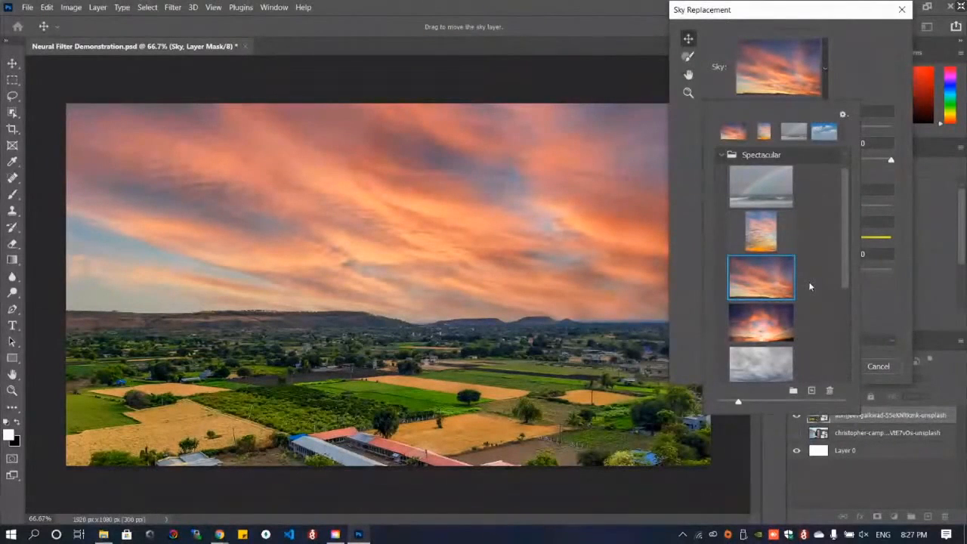
Open and cancel the file browser for importing a custom sky, and try the dark storm-cloud preset that ends the Spectacular group
{"action": "scroll", "coordinate": [809, 285], "scroll_direction": "down", "scroll_amount": 3}
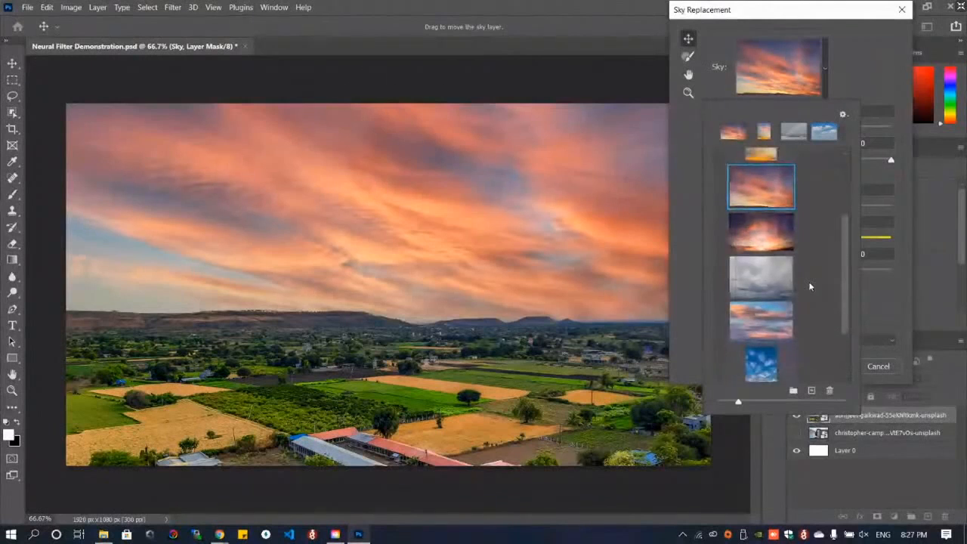
{"action": "scroll", "coordinate": [808, 285], "scroll_direction": "down", "scroll_amount": 1}
{"action": "scroll", "coordinate": [808, 286], "scroll_direction": "down", "scroll_amount": 2}
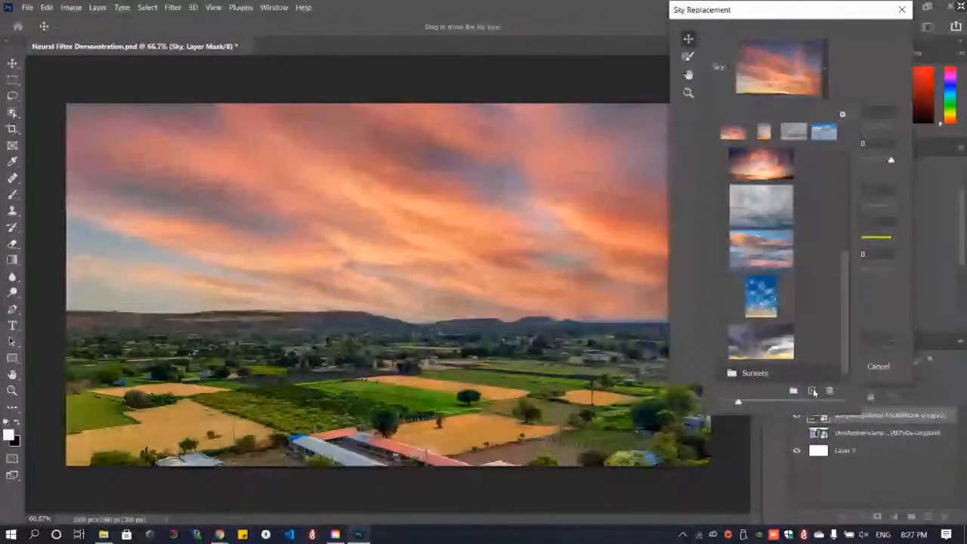
{"action": "left_click", "coordinate": [812, 390]}
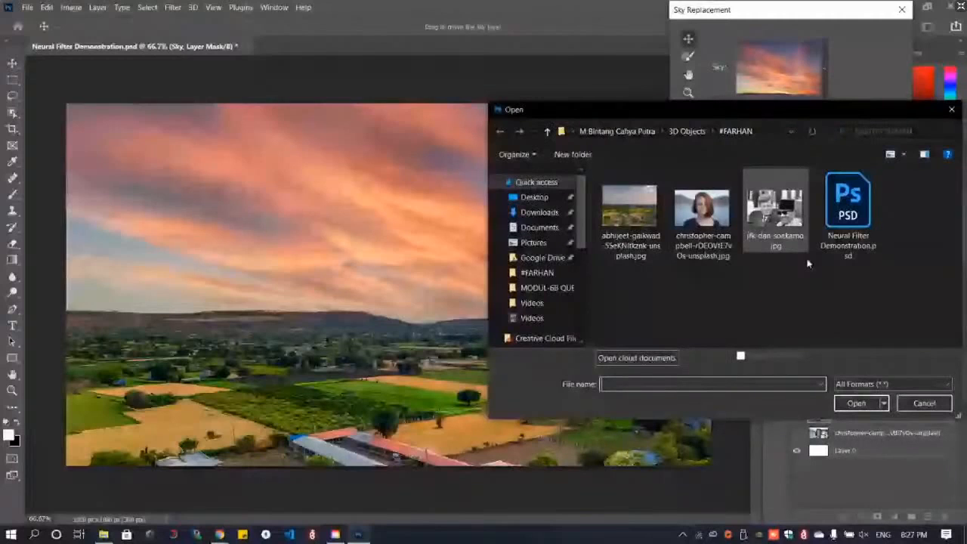
{"action": "key", "text": "Escape"}
{"action": "left_click", "coordinate": [758, 340]}
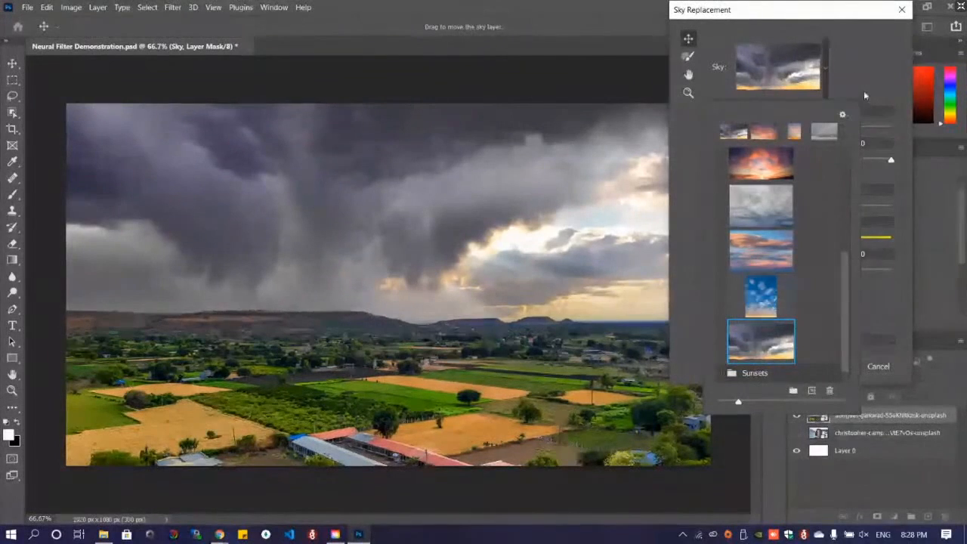
Try the first sky in the Sunsets group, collapse the group, and close the sky preset list
{"action": "left_click", "coordinate": [822, 66]}
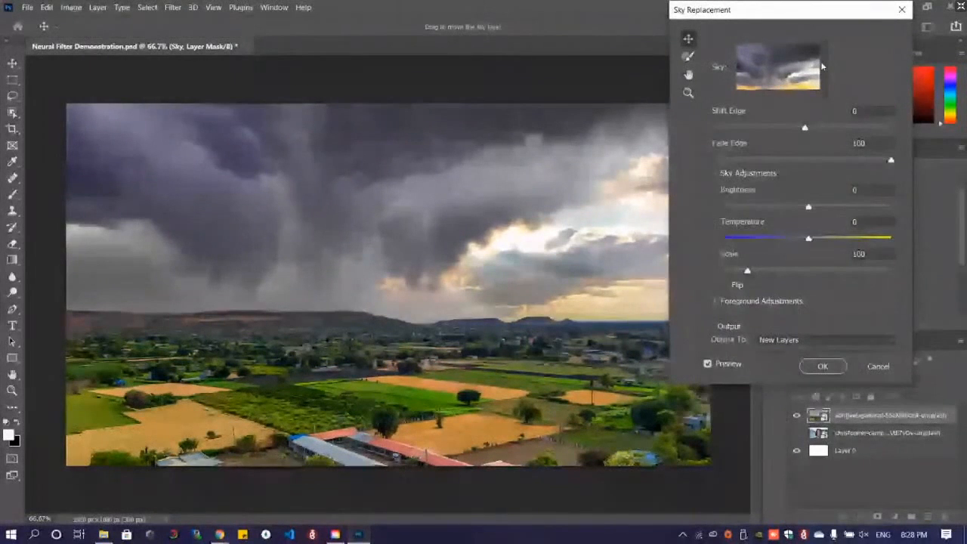
{"action": "left_click", "coordinate": [822, 67]}
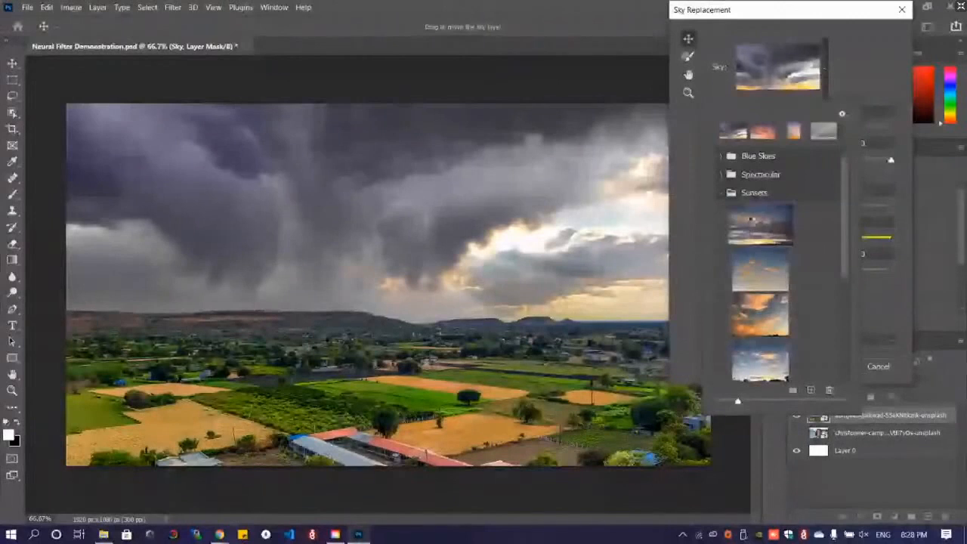
{"action": "left_click", "coordinate": [751, 226]}
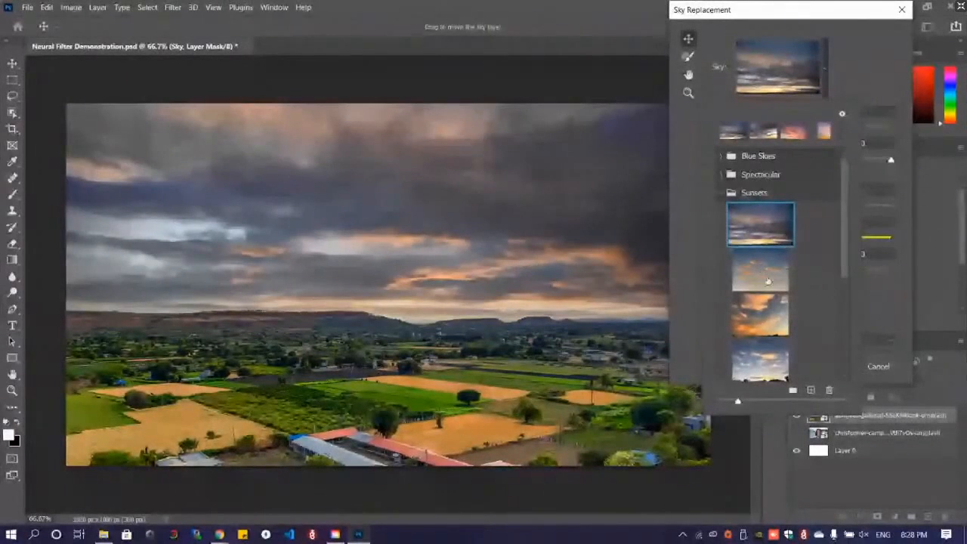
{"action": "scroll", "coordinate": [789, 272], "scroll_direction": "down", "scroll_amount": 1}
{"action": "scroll", "coordinate": [755, 242], "scroll_direction": "up", "scroll_amount": 1}
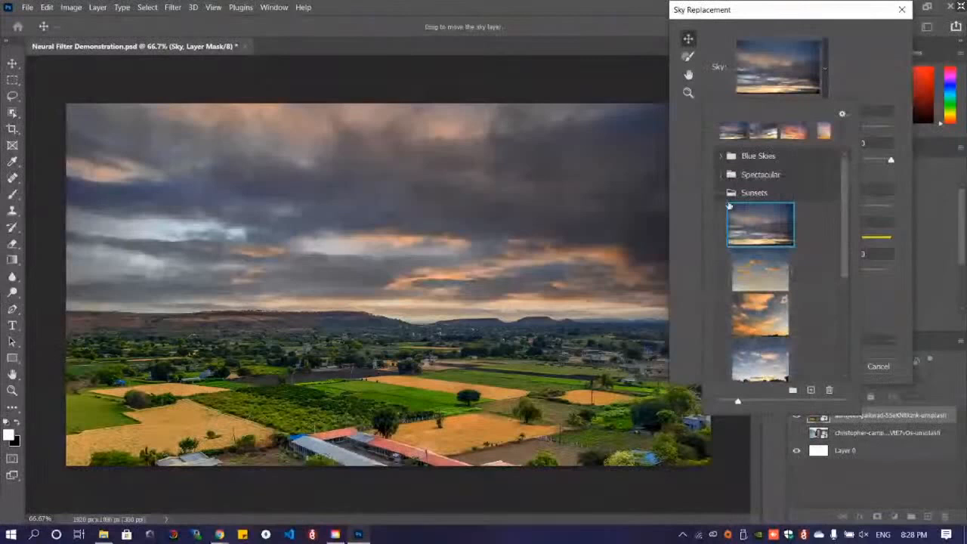
{"action": "left_click", "coordinate": [723, 193]}
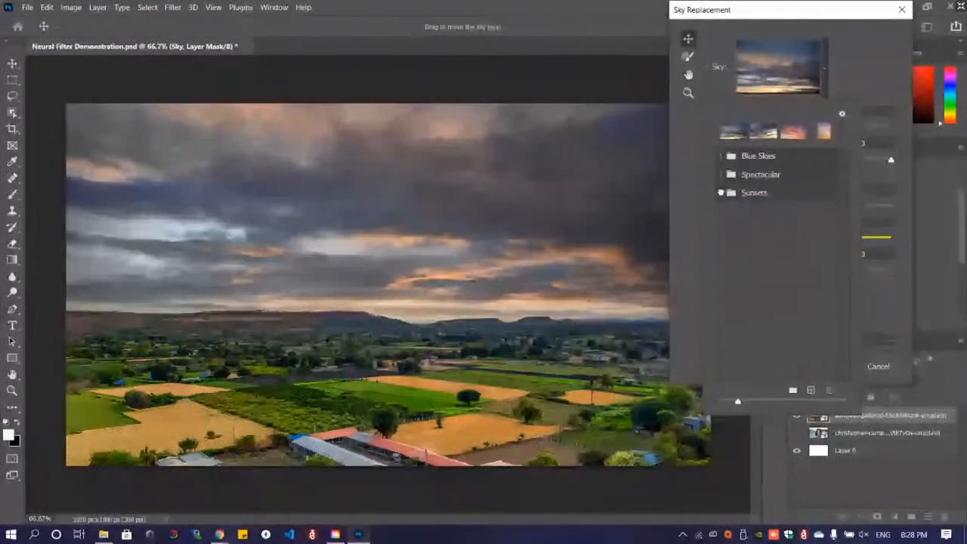
{"action": "left_click", "coordinate": [822, 53]}
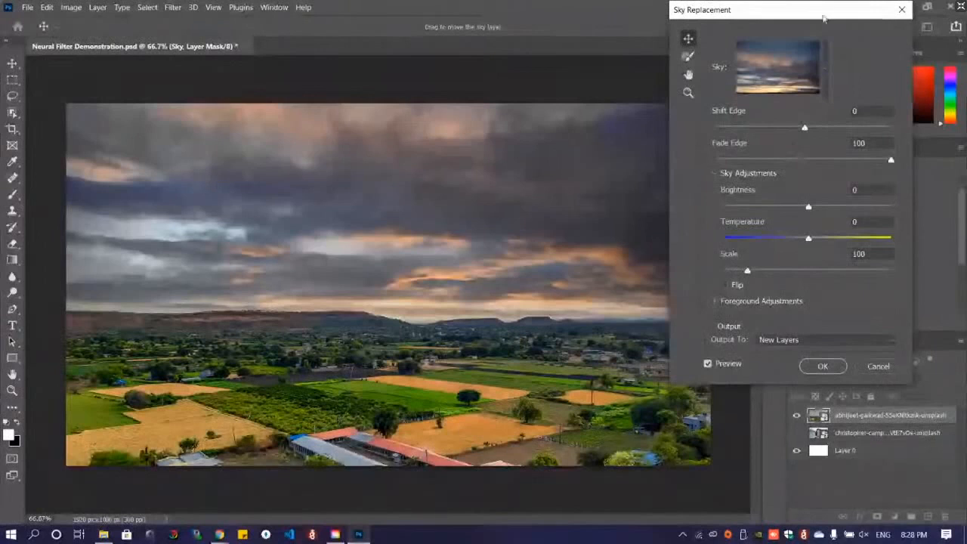
Try sky Temperature values of 43, -69, and 71, and cancel the Sky Replacement
{"action": "left_click_drag", "start_coordinate": [823, 18], "coordinate": [788, 55]}
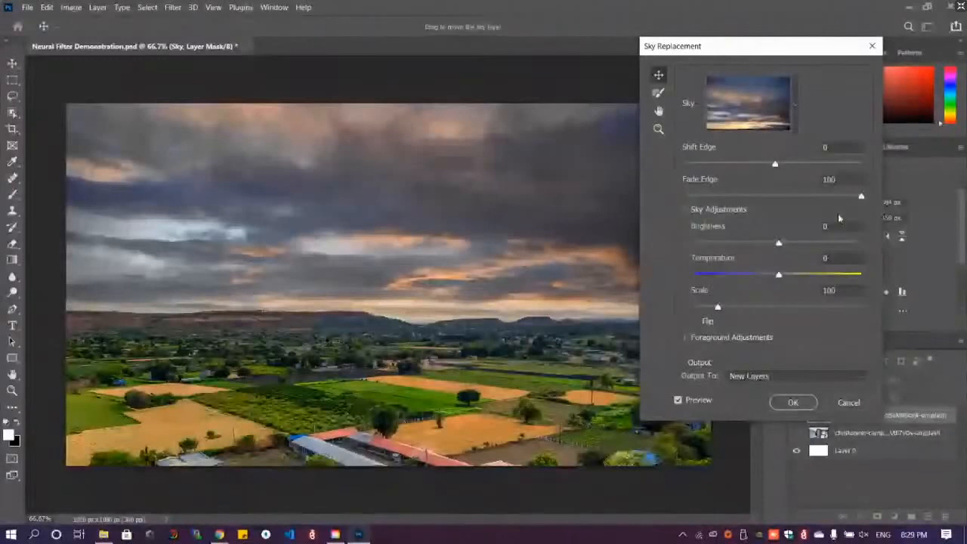
{"action": "left_click_drag", "start_coordinate": [780, 274], "coordinate": [816, 281]}
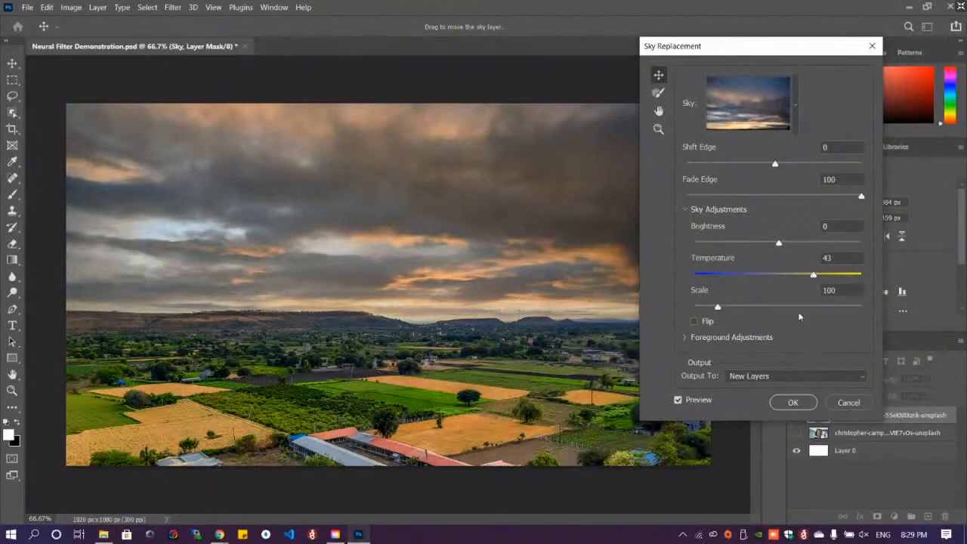
{"action": "left_click_drag", "start_coordinate": [814, 274], "coordinate": [721, 273]}
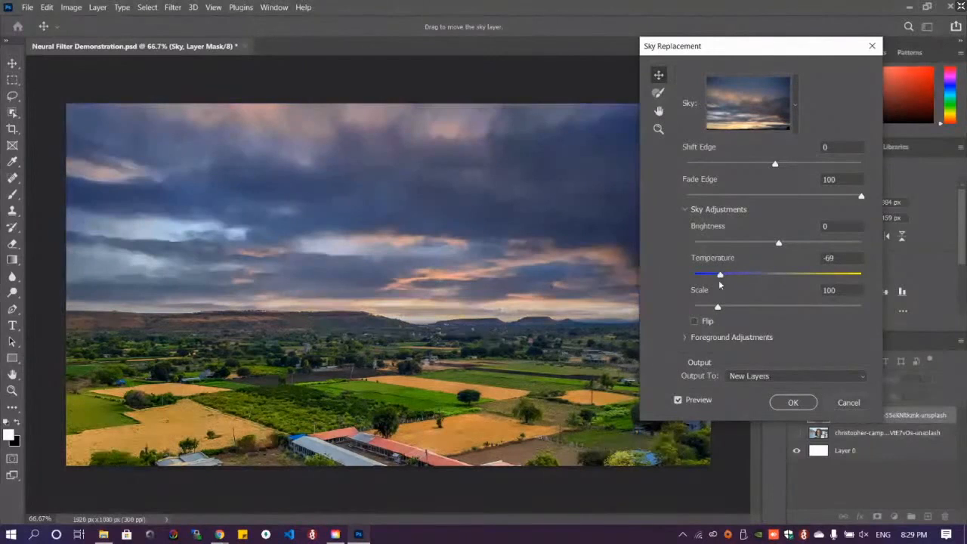
{"action": "left_click_drag", "start_coordinate": [718, 280], "coordinate": [838, 279]}
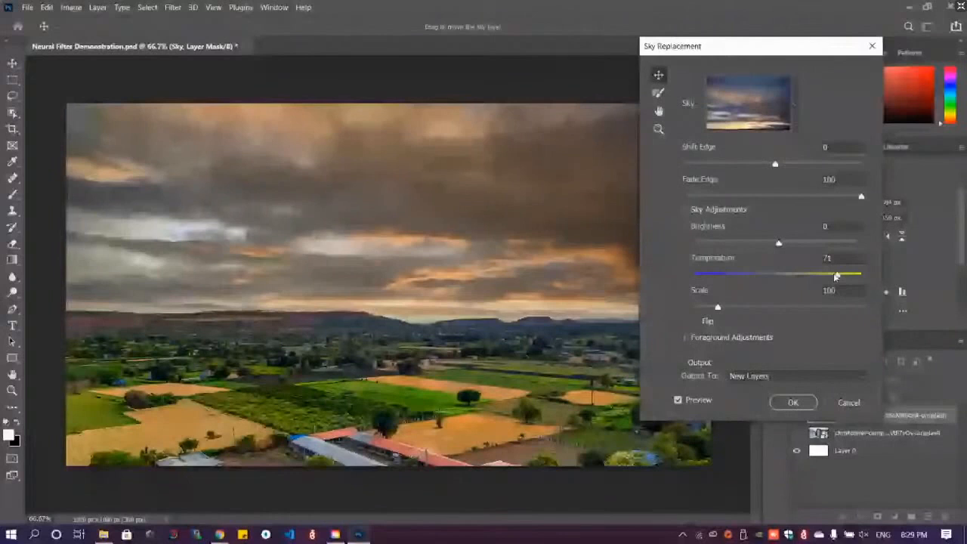
{"action": "left_click_drag", "start_coordinate": [836, 277], "coordinate": [774, 277]}
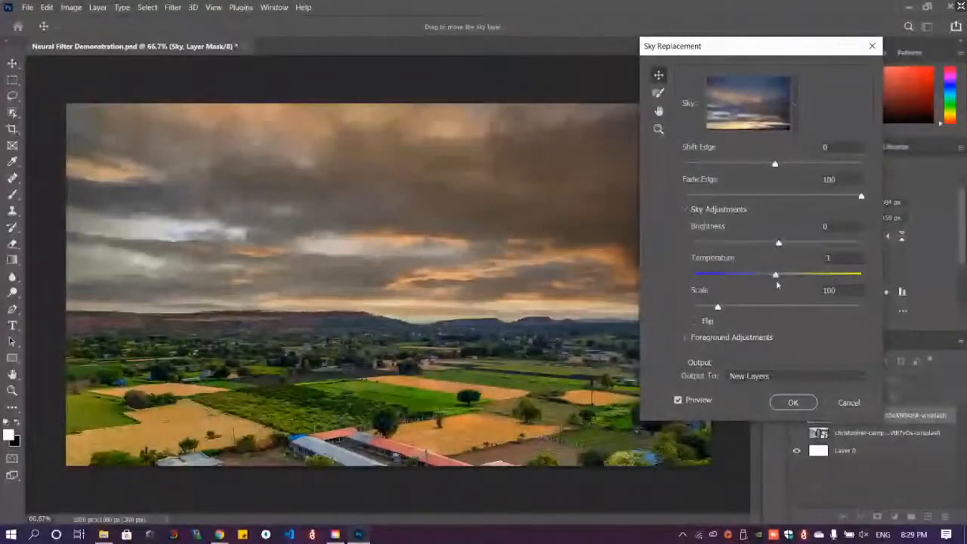
{"action": "left_click", "coordinate": [848, 403]}
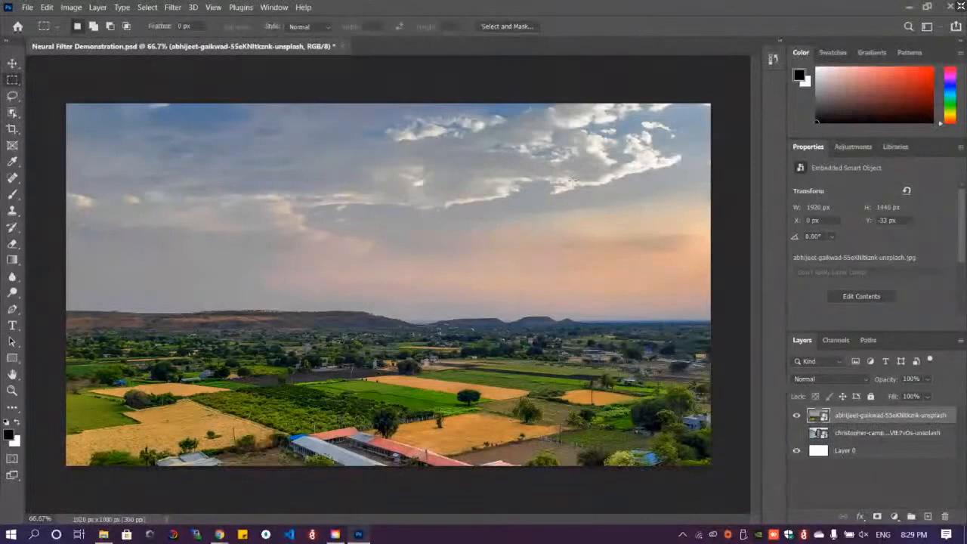
Select the sky of the landscape layer with the automatic Sky selection command
{"action": "left_click", "coordinate": [172, 9]}
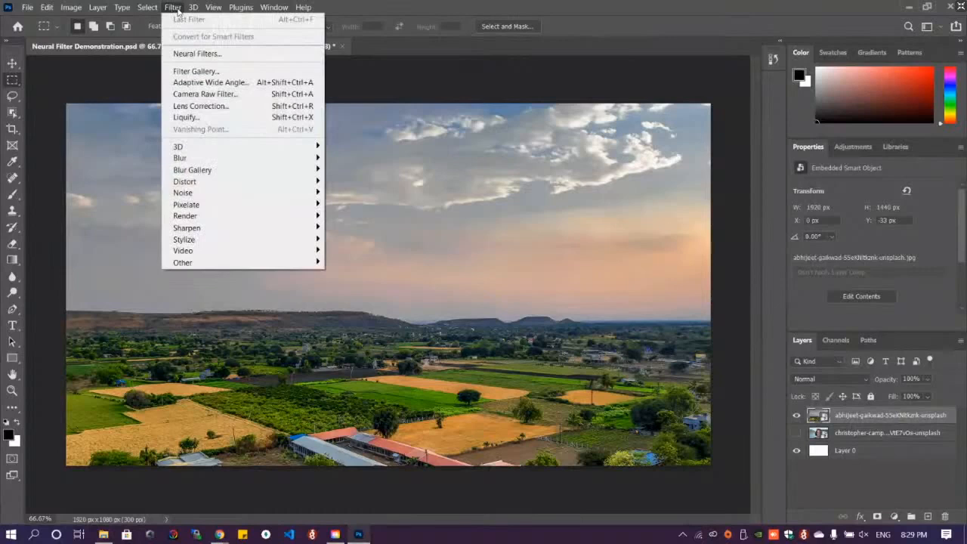
{"action": "mouse_move", "coordinate": [96, 9]}
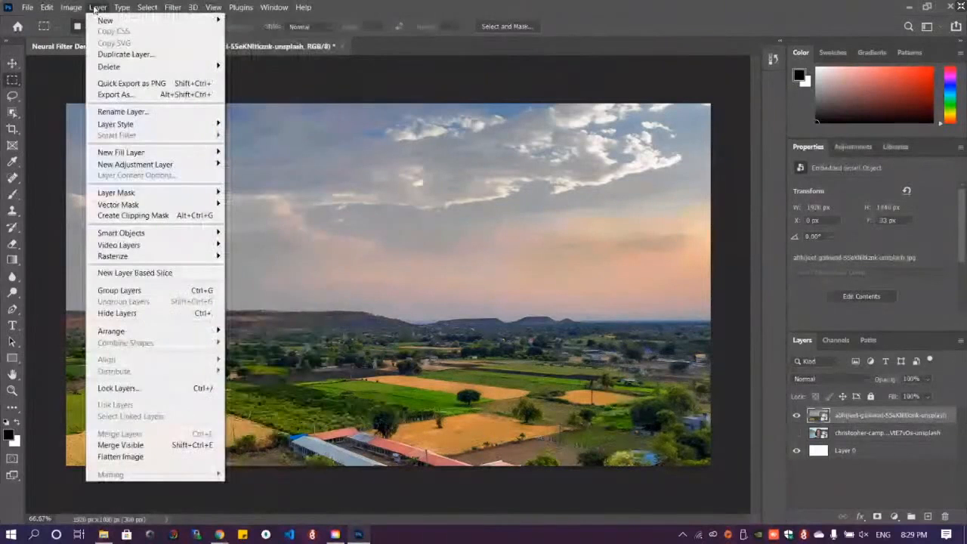
{"action": "left_click", "coordinate": [958, 462]}
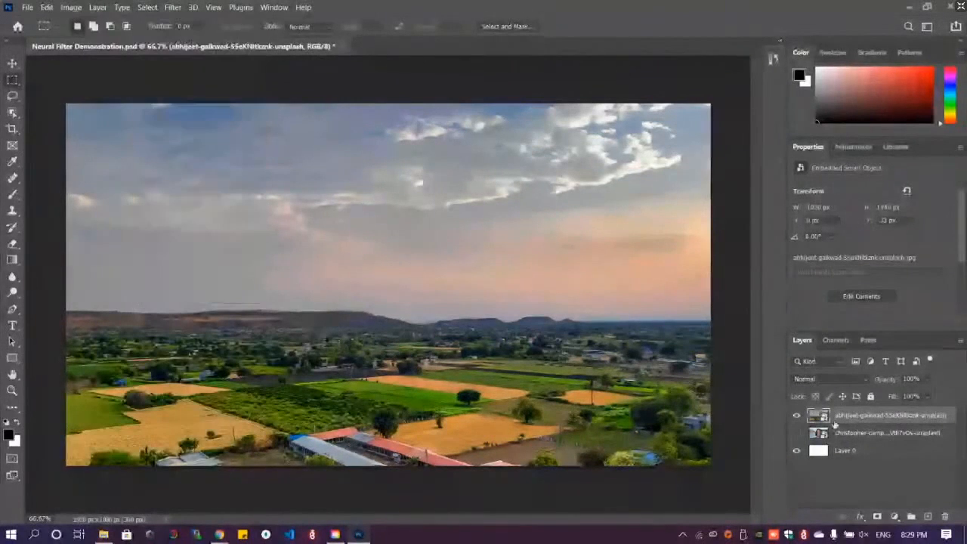
{"action": "left_click", "coordinate": [149, 9]}
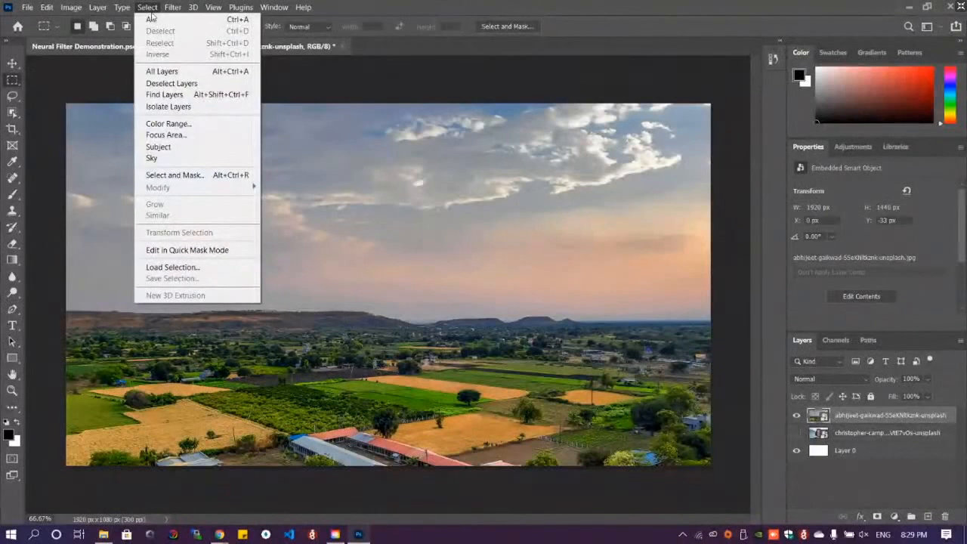
{"action": "left_click", "coordinate": [151, 158]}
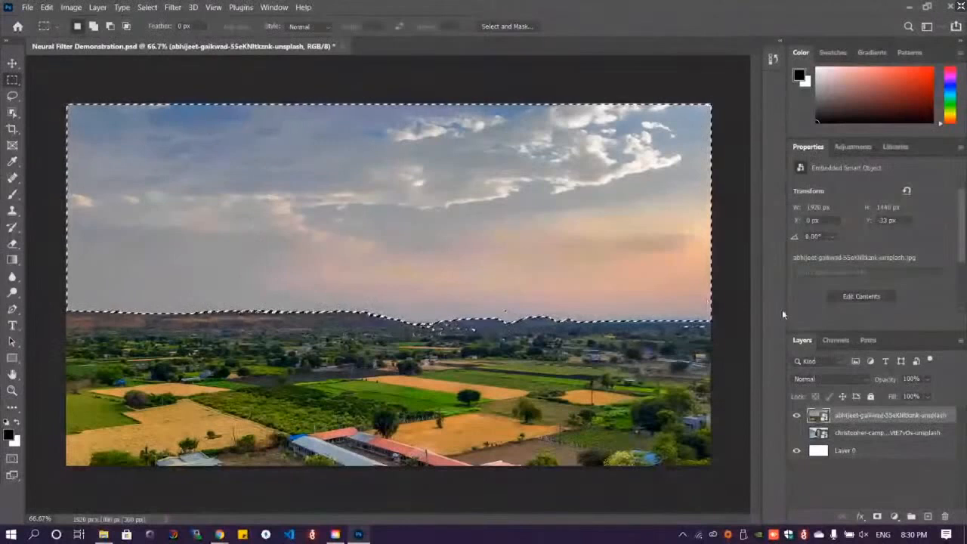
Open the sky selection in Select and Mask with the Overlay view and inspect the mask edge along the horizon up close
{"action": "key", "text": "ctrl+alt+r"}
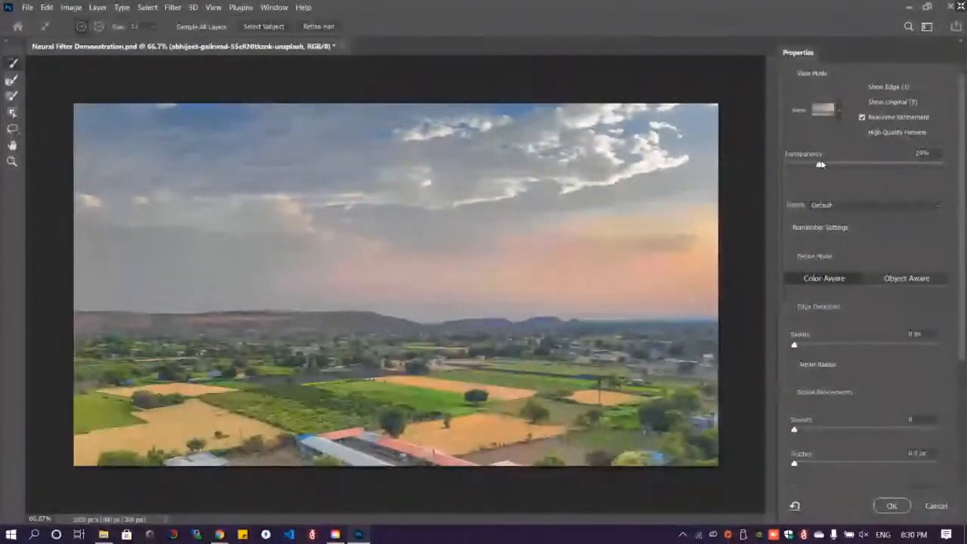
{"action": "left_click", "coordinate": [824, 110]}
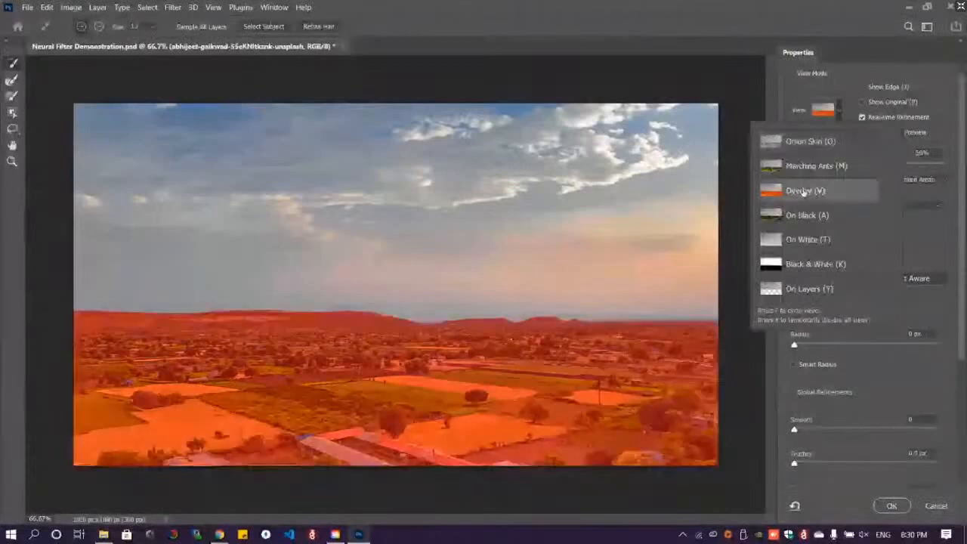
{"action": "left_click", "coordinate": [925, 242]}
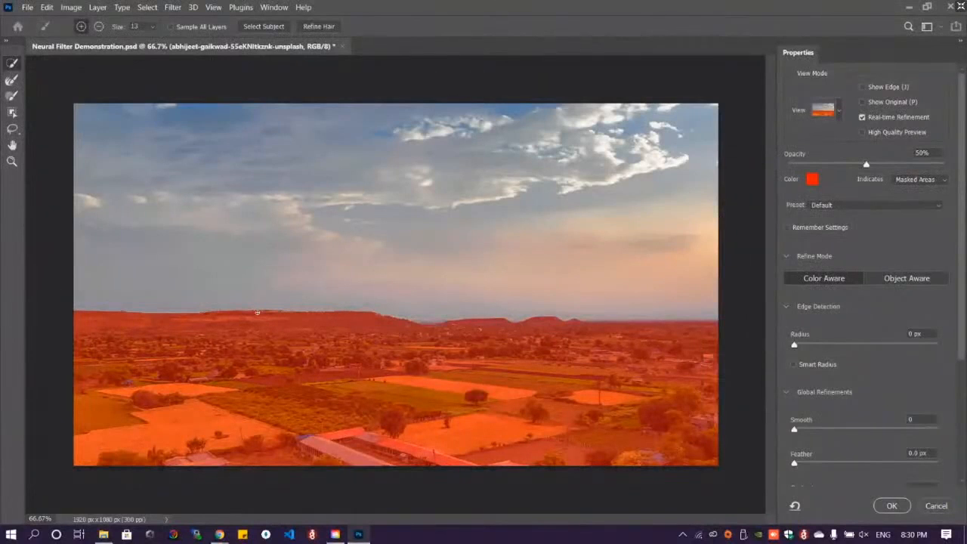
{"action": "scroll", "coordinate": [257, 311], "scroll_direction": "up", "scroll_amount": 5}
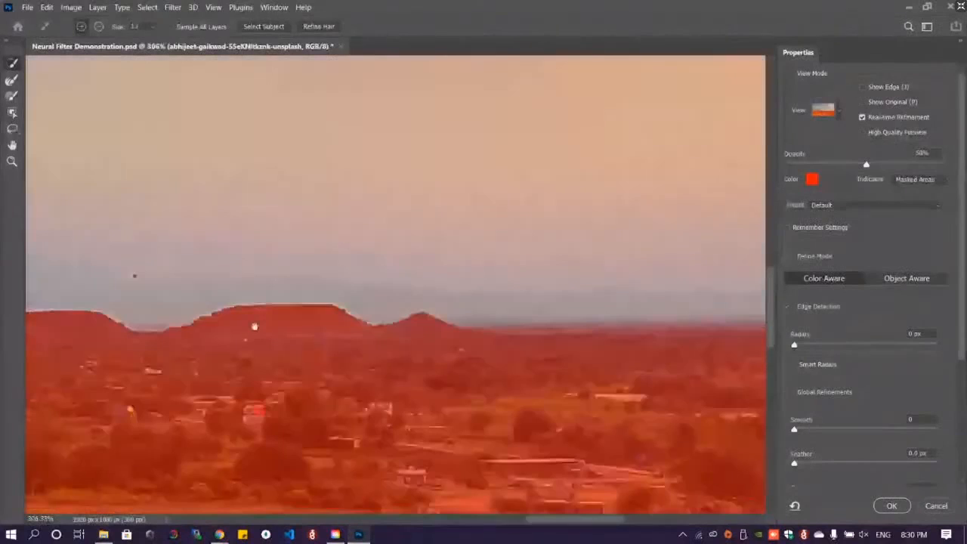
{"action": "left_click_drag", "start_coordinate": [255, 327], "coordinate": [513, 334]}
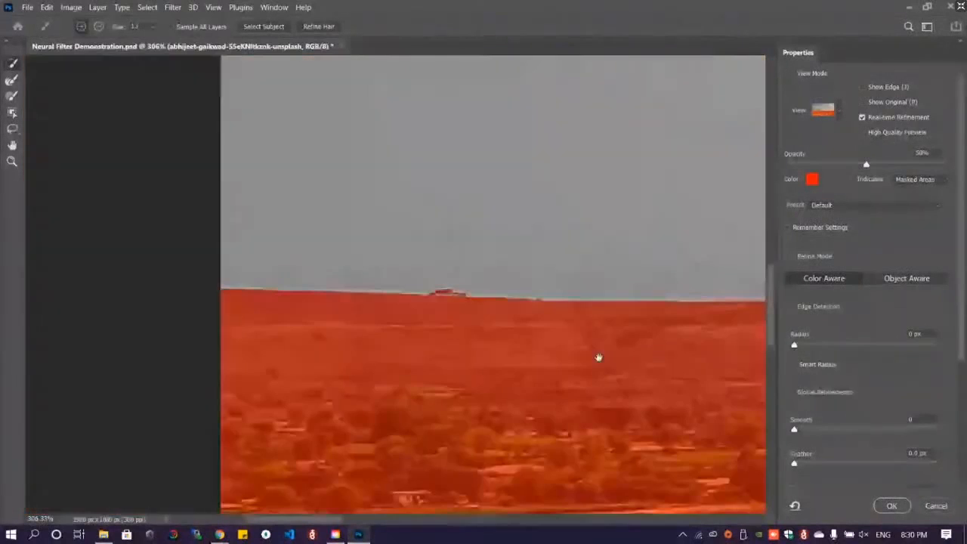
{"action": "left_click_drag", "start_coordinate": [597, 356], "coordinate": [129, 316]}
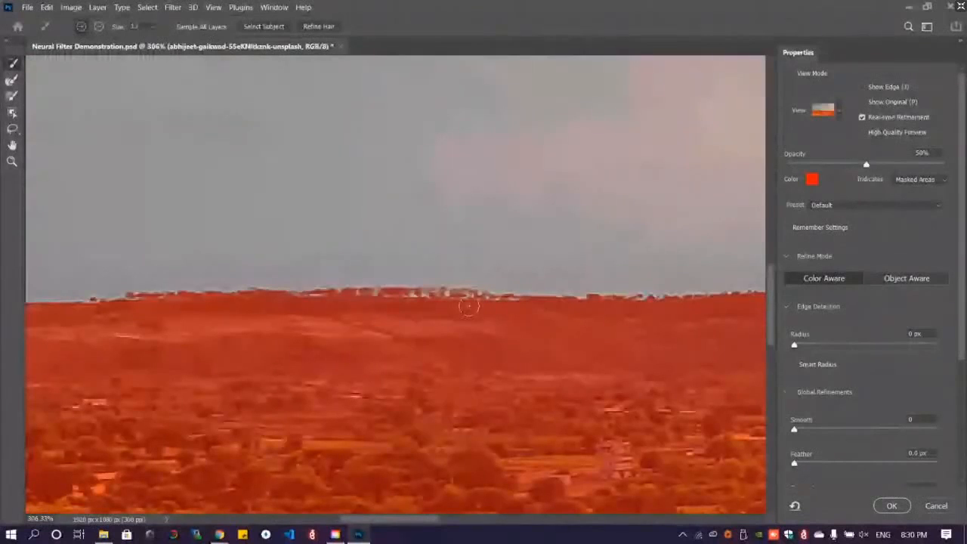
{"action": "key", "text": "alt"}
{"action": "scroll", "coordinate": [545, 287], "scroll_direction": "down", "scroll_amount": 5}
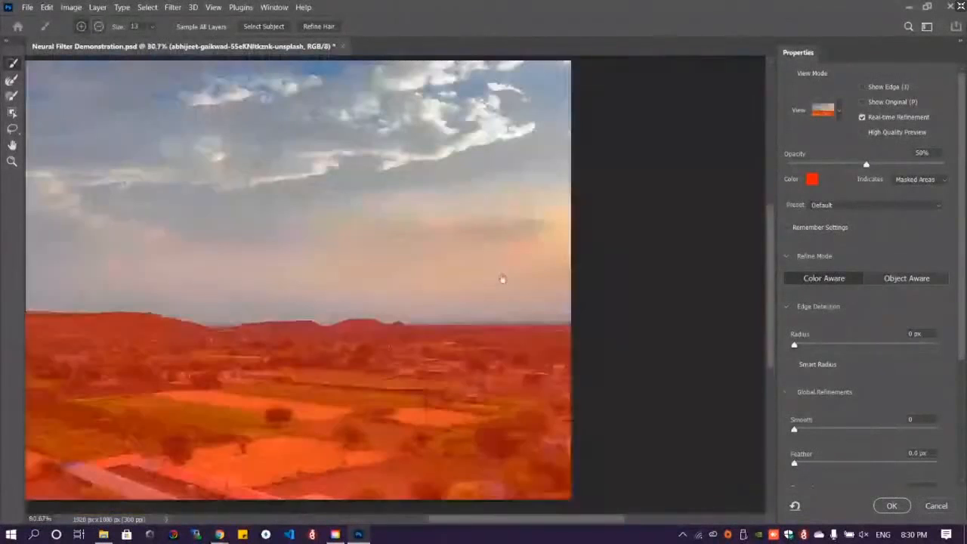
Set the Select and Mask output to New Layer with Layer Mask and confirm the refinement
{"action": "left_click_drag", "start_coordinate": [961, 248], "coordinate": [962, 364]}
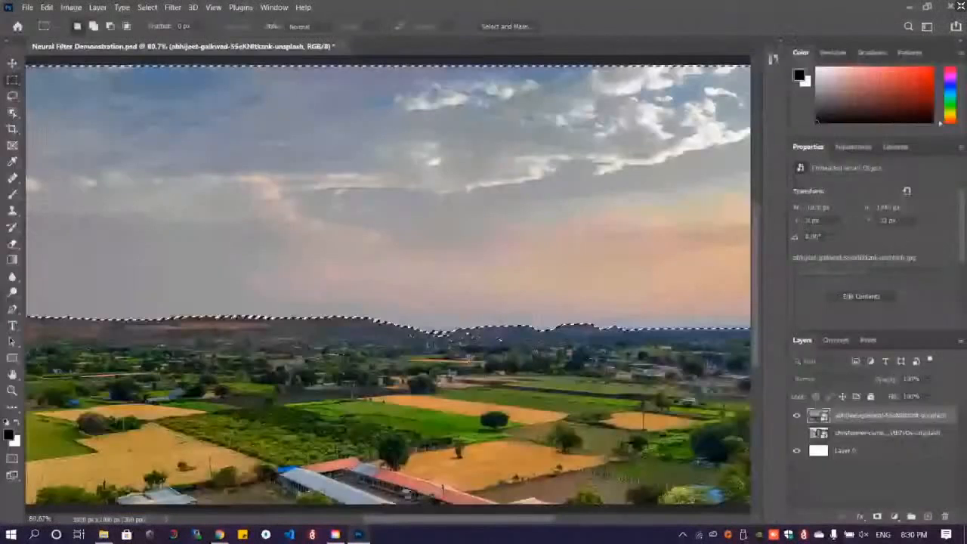
{"action": "scroll", "coordinate": [484, 302], "scroll_direction": "down", "scroll_amount": 1}
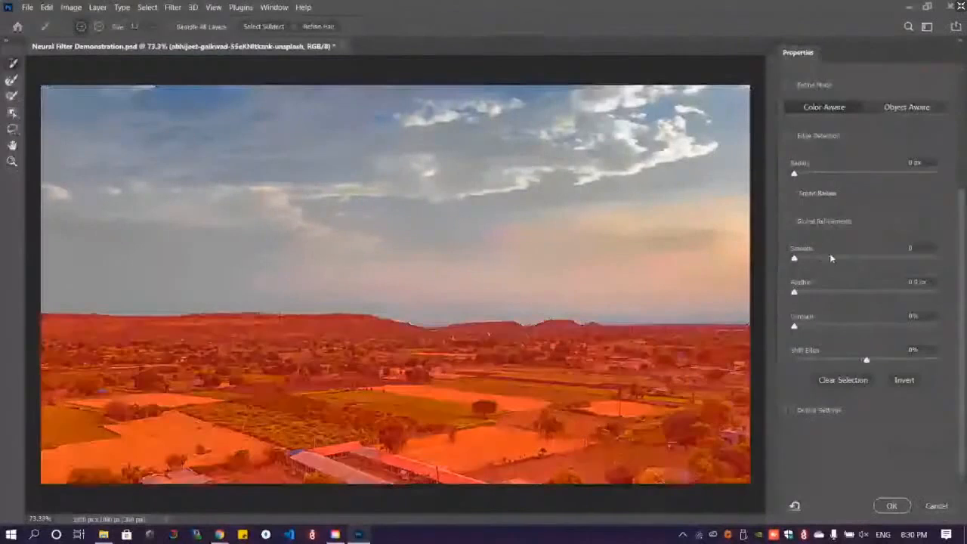
{"action": "left_click", "coordinate": [786, 410]}
{"action": "left_click", "coordinate": [840, 475]}
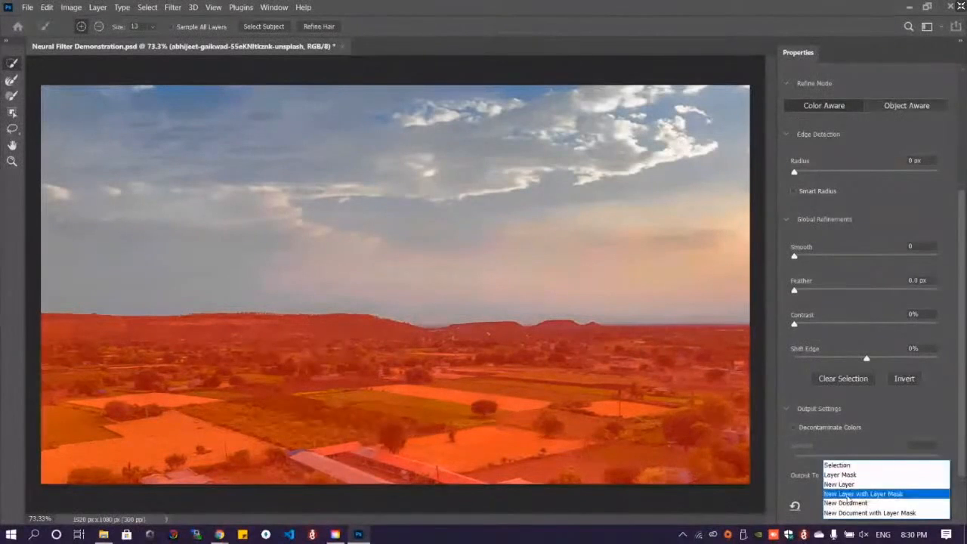
{"action": "left_click", "coordinate": [847, 494]}
{"action": "left_click", "coordinate": [900, 510]}
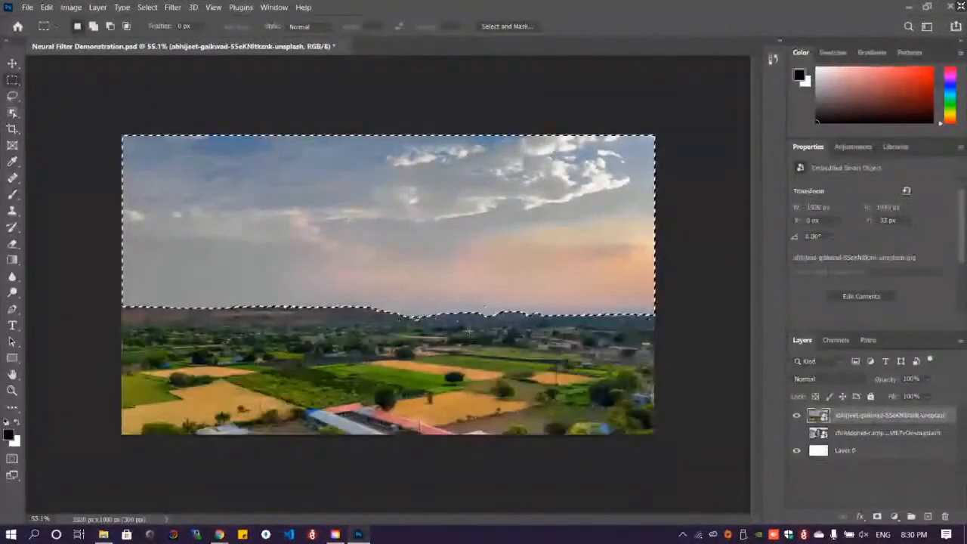
Activate the Quick Selection tool and invert the sky selection so that the land below the horizon is selected
{"action": "key", "text": "ctrl+plus"}
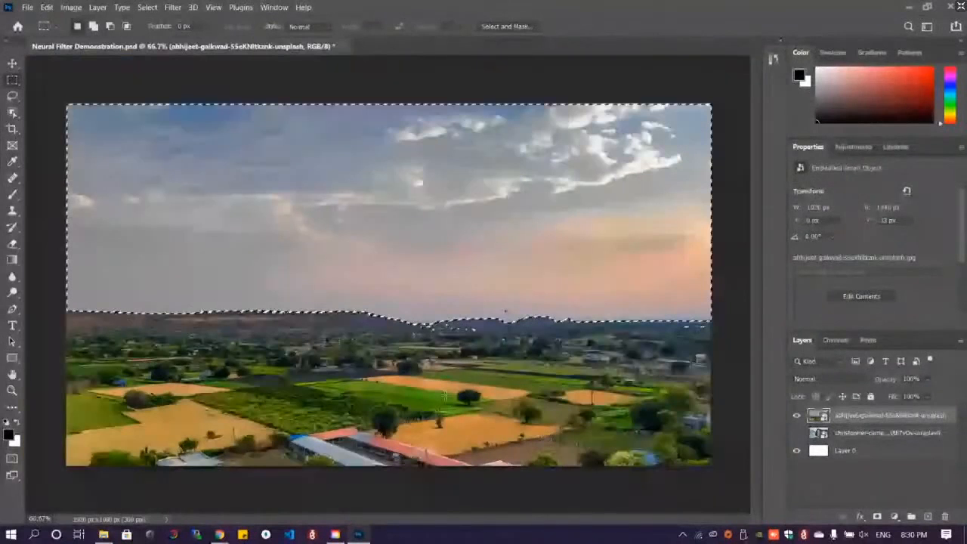
{"action": "left_click", "coordinate": [11, 97]}
{"action": "left_click", "coordinate": [12, 114]}
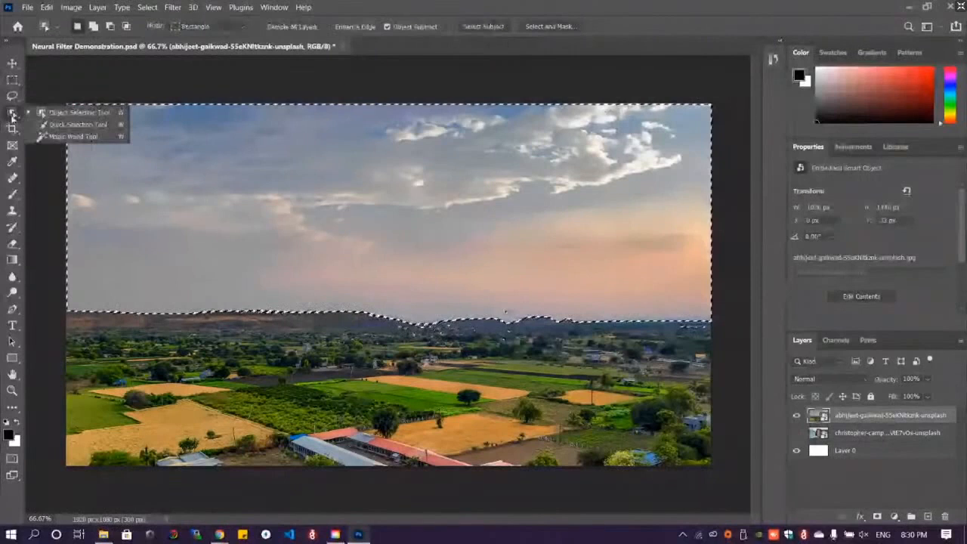
{"action": "left_click", "coordinate": [76, 124]}
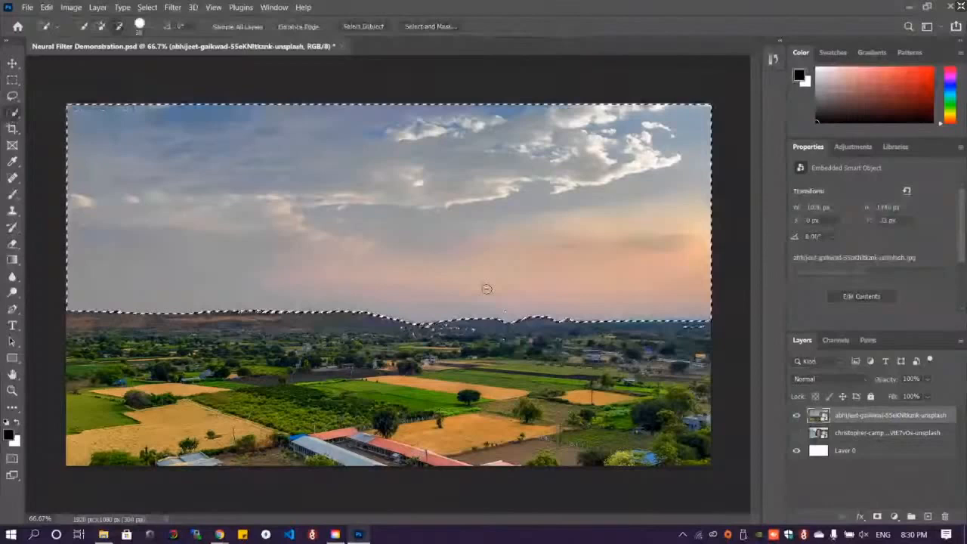
{"action": "scroll", "coordinate": [486, 288], "scroll_direction": "up", "scroll_amount": 2}
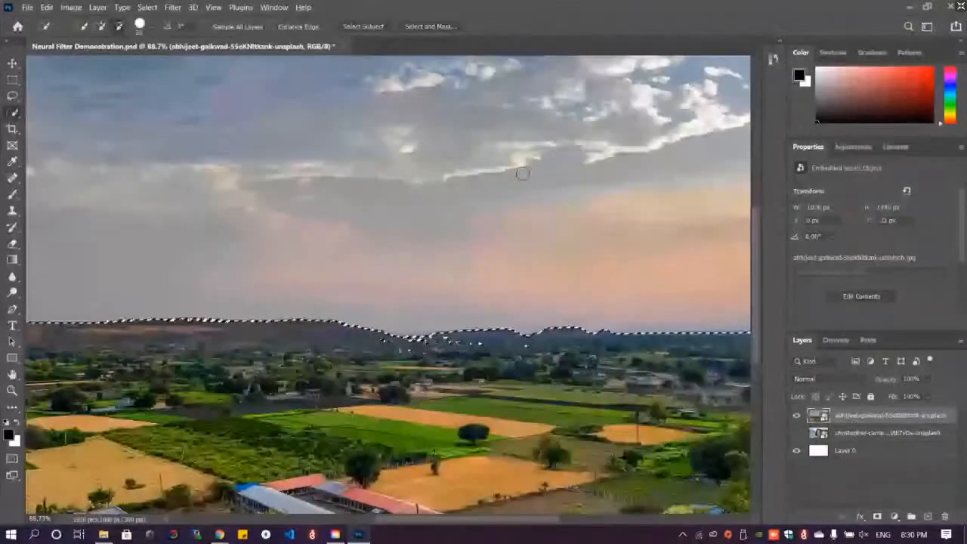
{"action": "scroll", "coordinate": [522, 172], "scroll_direction": "down", "scroll_amount": 2}
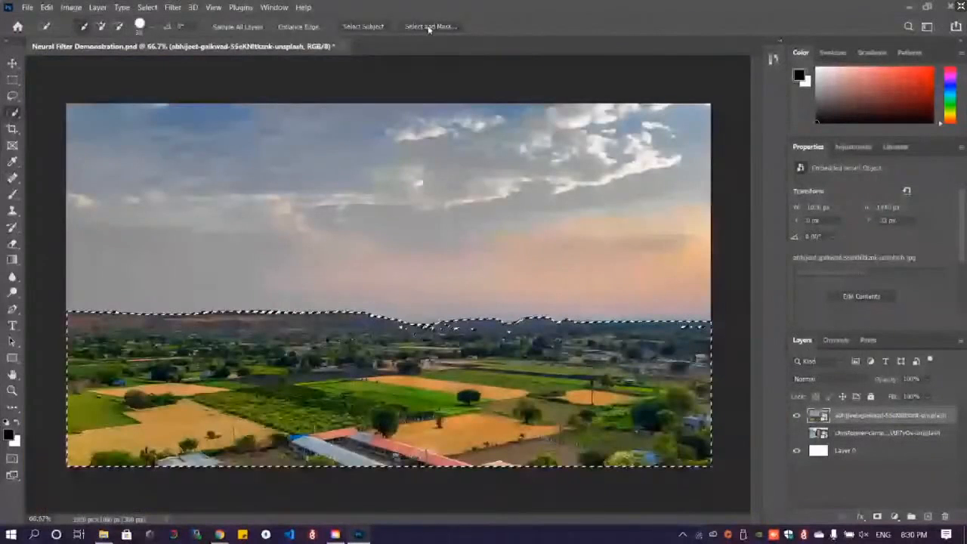
Open the land selection in Select and Mask, set the output to New Layer with Layer Mask, and confirm the refinement
{"action": "left_click", "coordinate": [429, 26]}
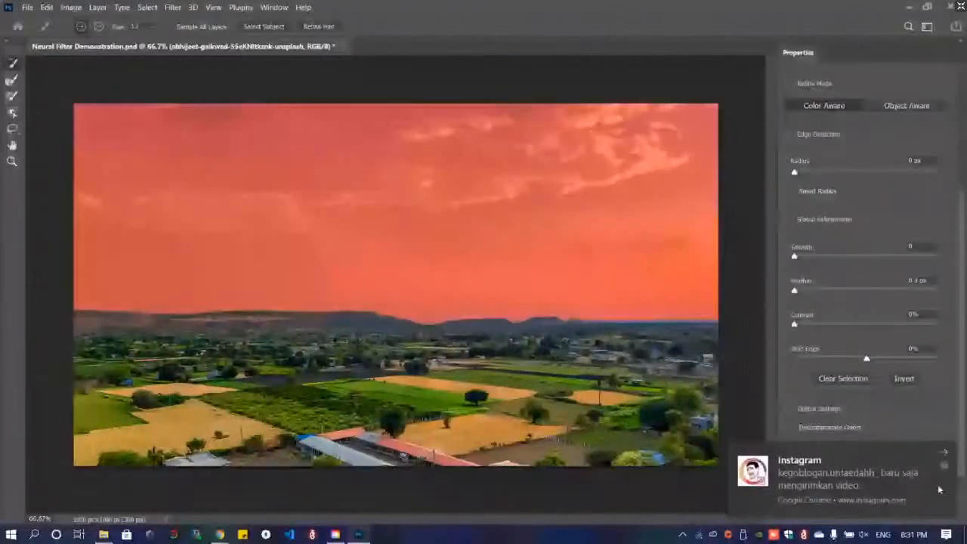
{"action": "left_click", "coordinate": [851, 477]}
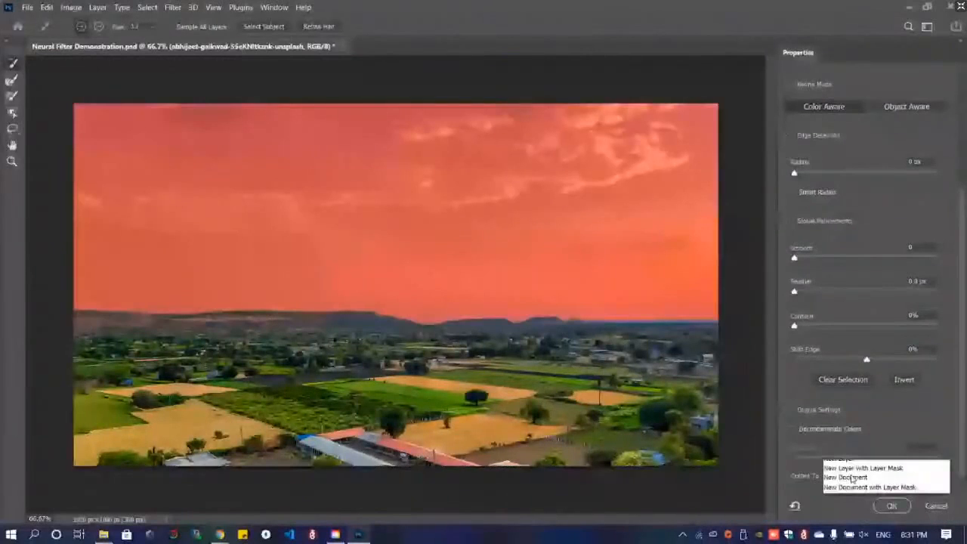
{"action": "left_click", "coordinate": [861, 467]}
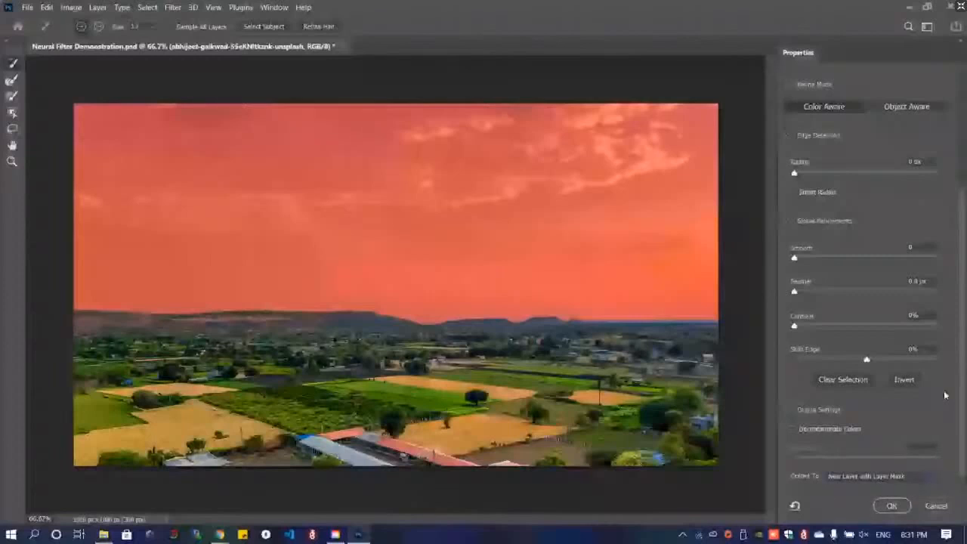
{"action": "scroll", "coordinate": [944, 395], "scroll_direction": "up", "scroll_amount": 3}
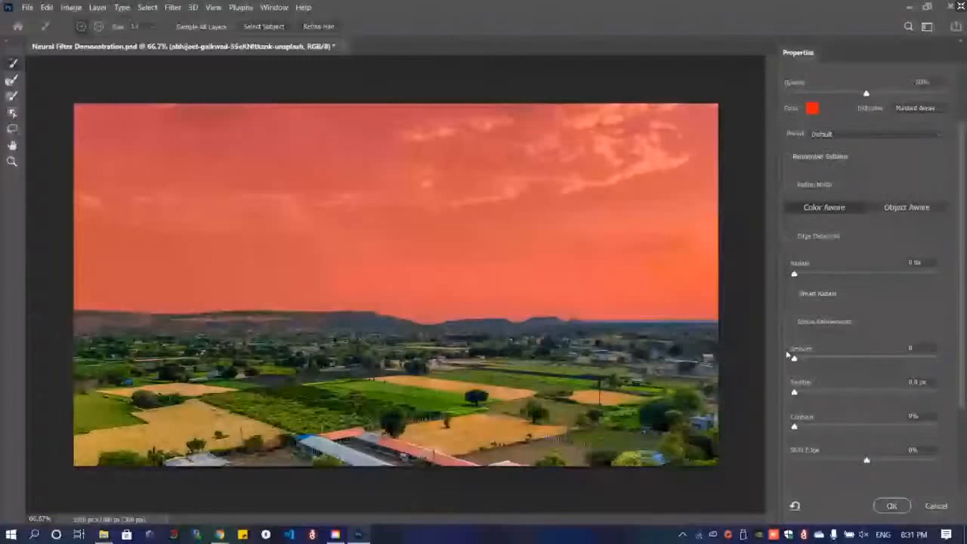
{"action": "key", "text": "Tab"}
{"action": "key", "text": "Tab"}
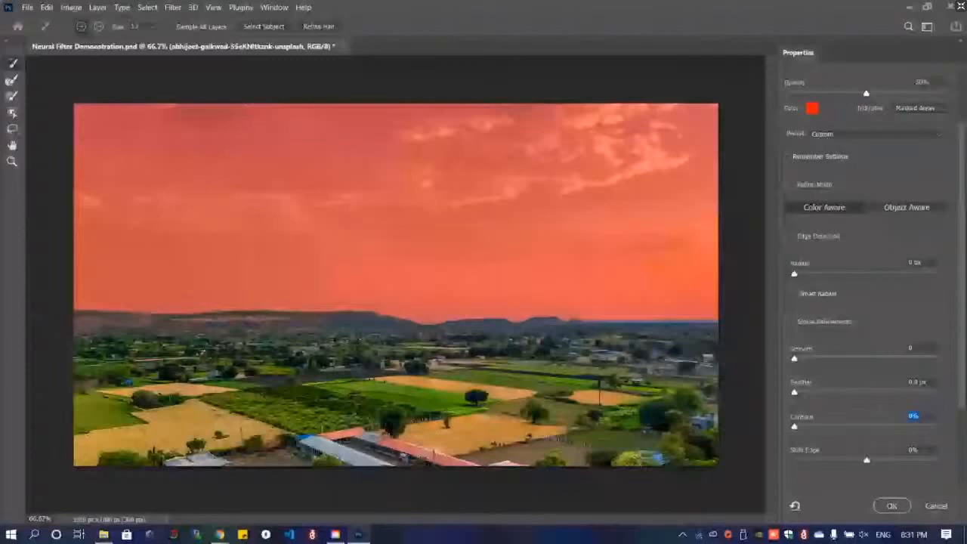
{"action": "scroll", "coordinate": [879, 458], "scroll_direction": "down", "scroll_amount": 3}
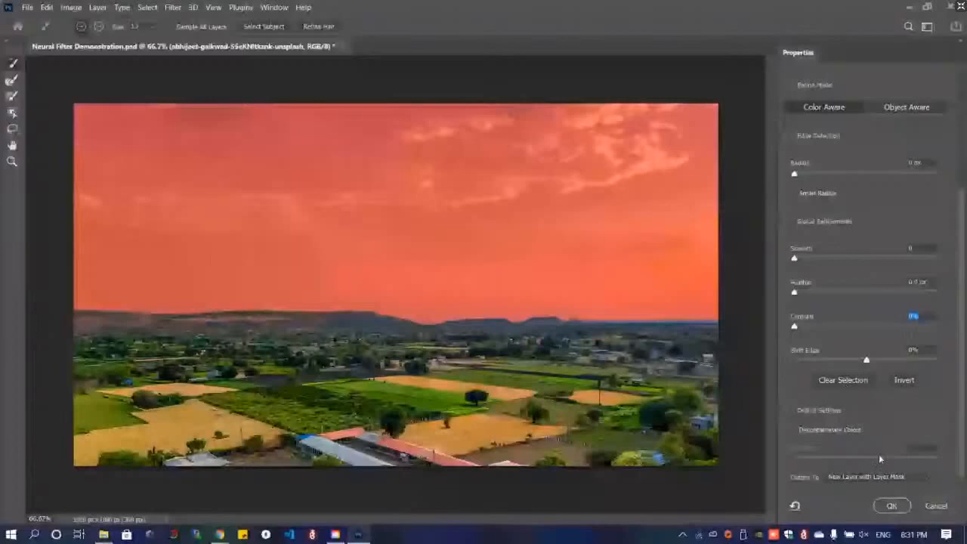
{"action": "left_click", "coordinate": [892, 506]}
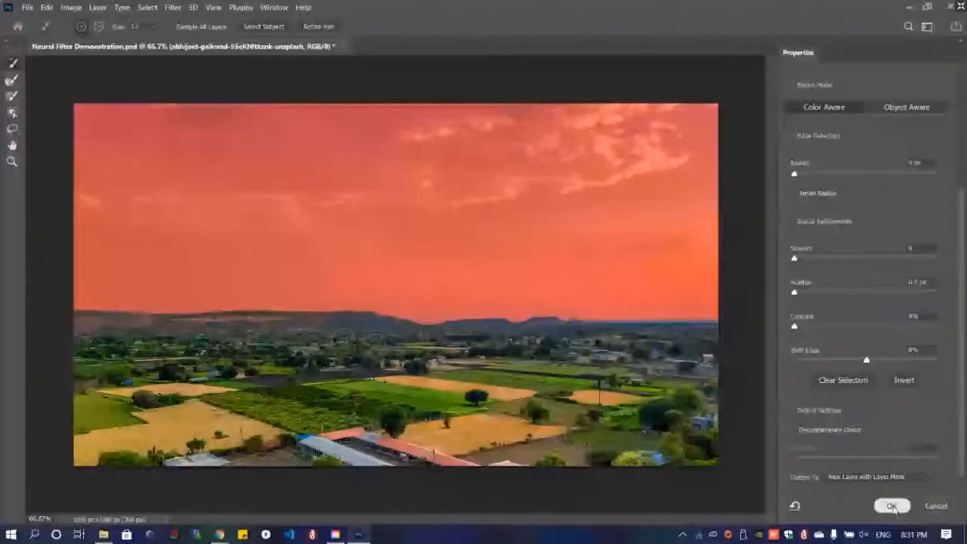
Disable and re-enable the layer mask of the landscape copy, and toggle the white Layer 0's visibility to check the cutout
{"action": "scroll", "coordinate": [178, 330], "scroll_direction": "up", "scroll_amount": 2}
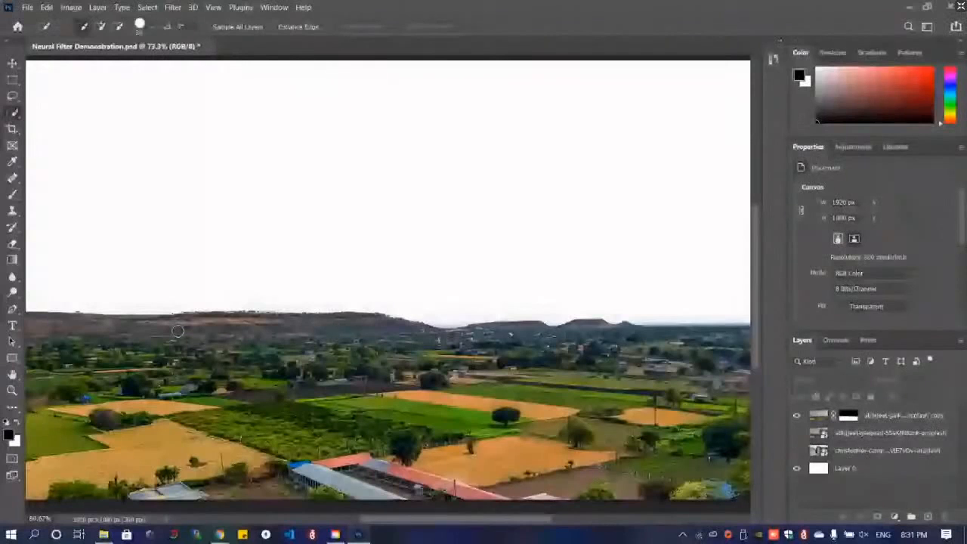
{"action": "key", "text": "v"}
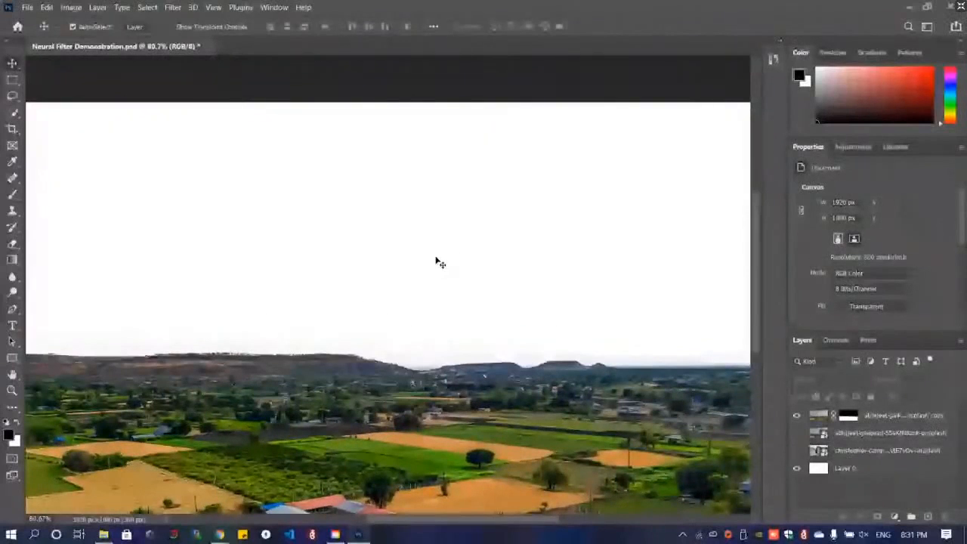
{"action": "scroll", "coordinate": [440, 262], "scroll_direction": "down", "scroll_amount": 2}
{"action": "left_click", "coordinate": [847, 416]}
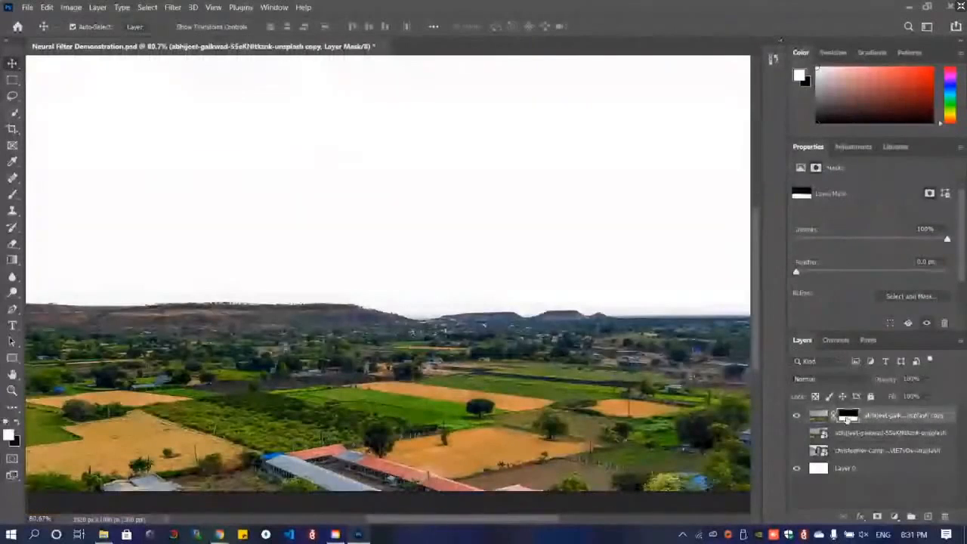
{"action": "right_click", "coordinate": [847, 416]}
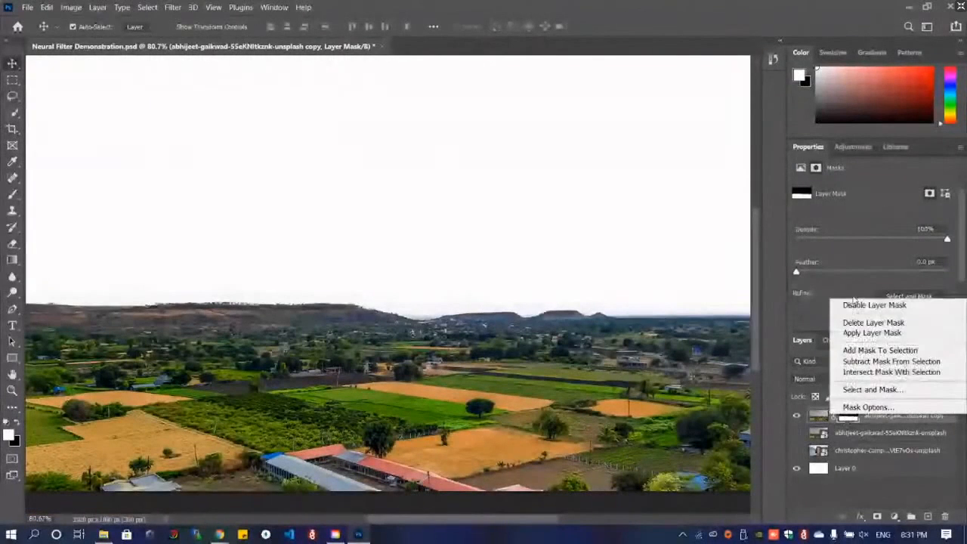
{"action": "left_click", "coordinate": [853, 304]}
{"action": "right_click", "coordinate": [850, 417]}
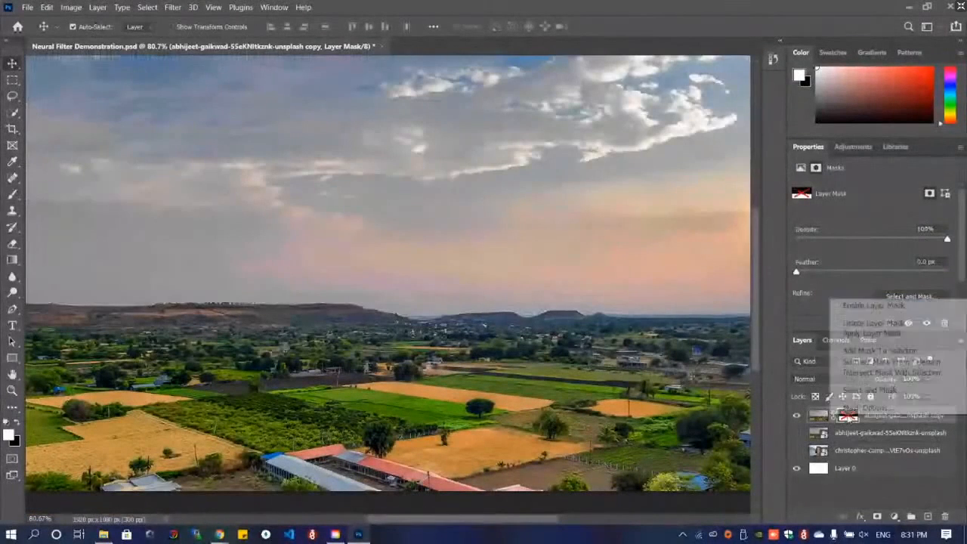
{"action": "left_click", "coordinate": [861, 304]}
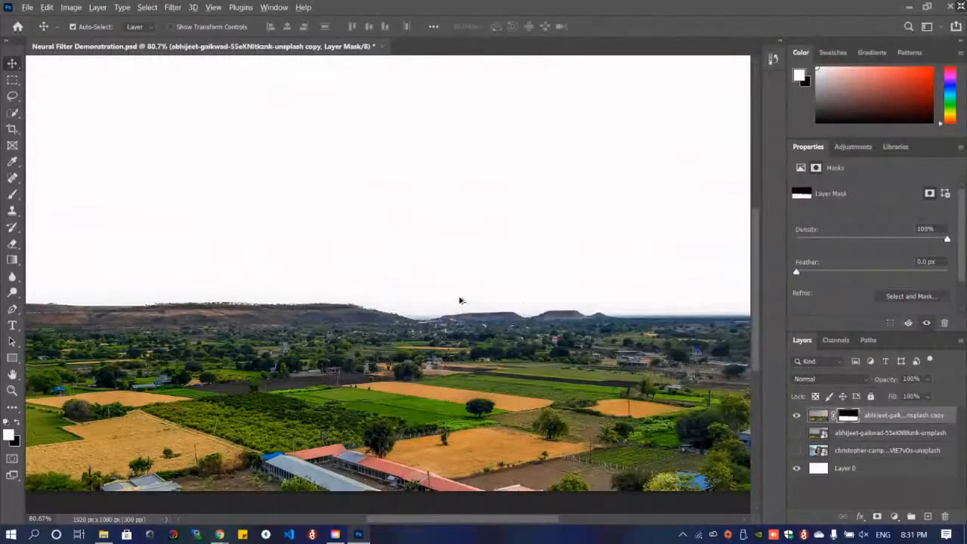
{"action": "key", "text": "ctrl+minus"}
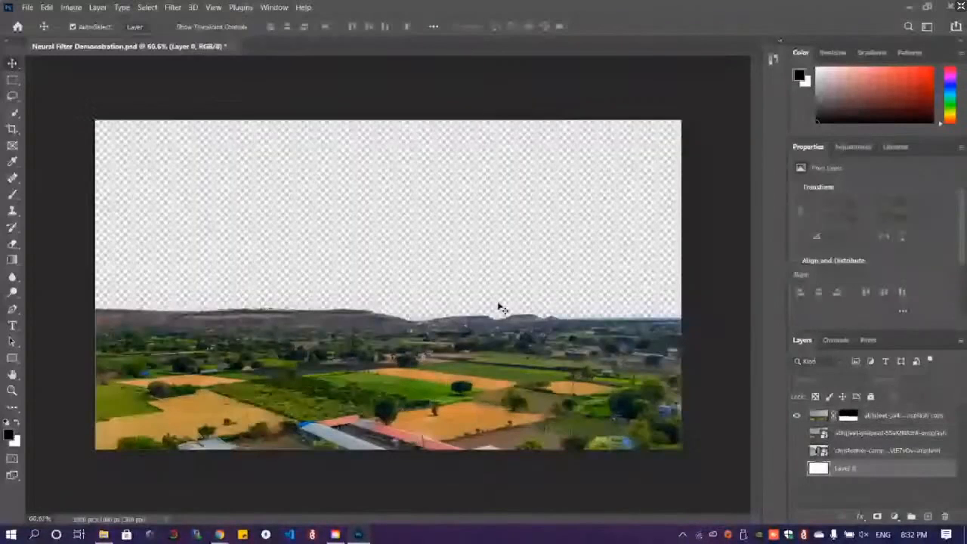
{"action": "scroll", "coordinate": [501, 308], "scroll_direction": "down", "scroll_amount": 1}
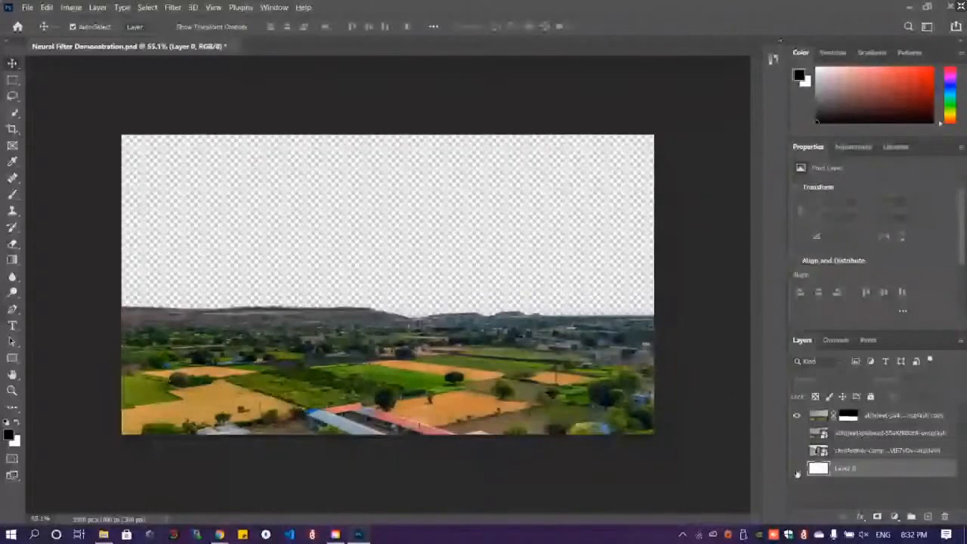
Check the participants' questions in the browser's public chat, and view the version information in About Photoshop
{"action": "key", "text": "alt+Tab"}
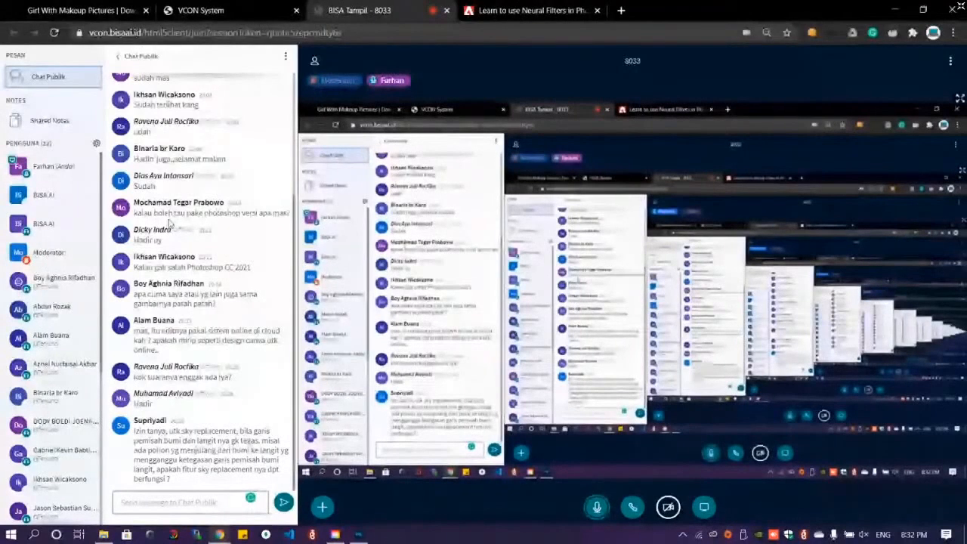
{"action": "key", "text": "alt+Tab"}
{"action": "left_click", "coordinate": [303, 7]}
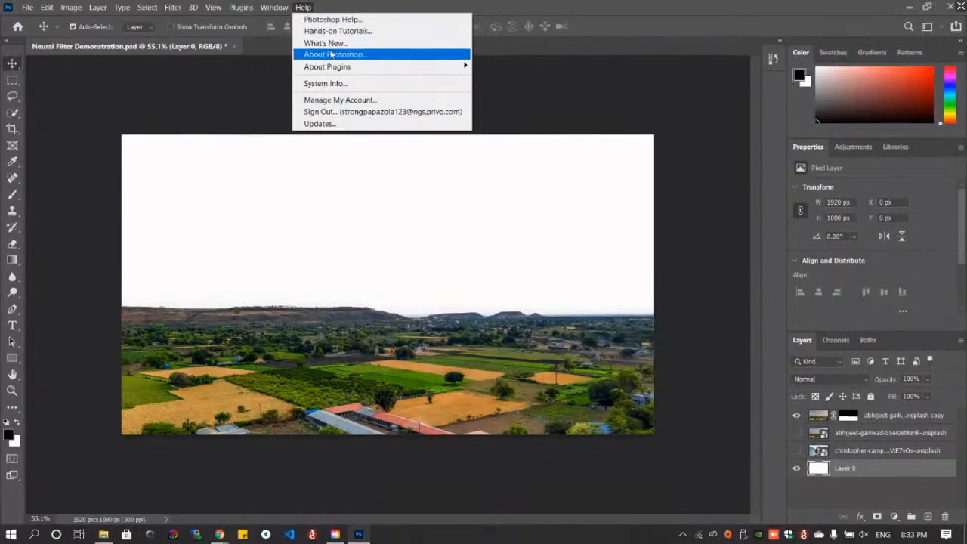
{"action": "left_click", "coordinate": [749, 131]}
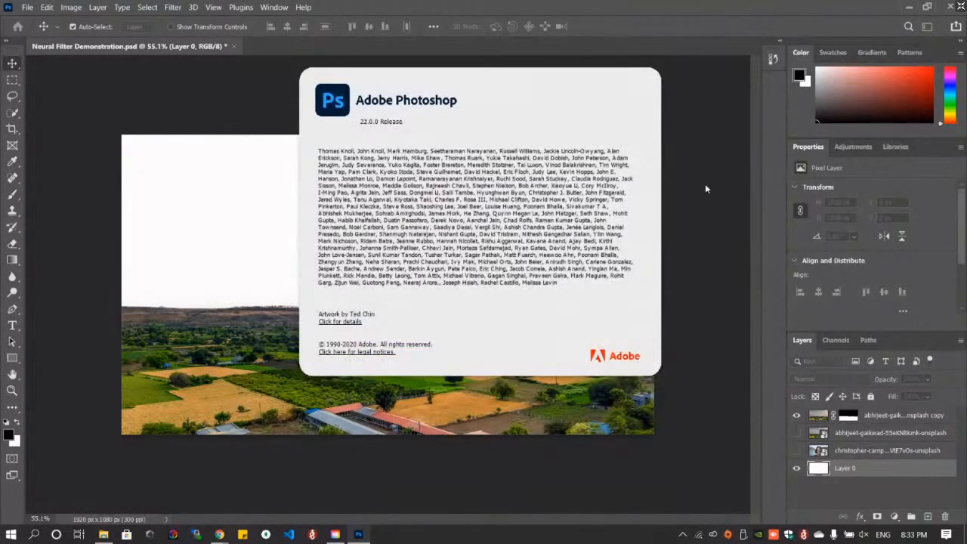
Switch to Creative Cloud Desktop and view the version information on Photoshop's Learn more page, and minimize the window
{"action": "left_click", "coordinate": [337, 536]}
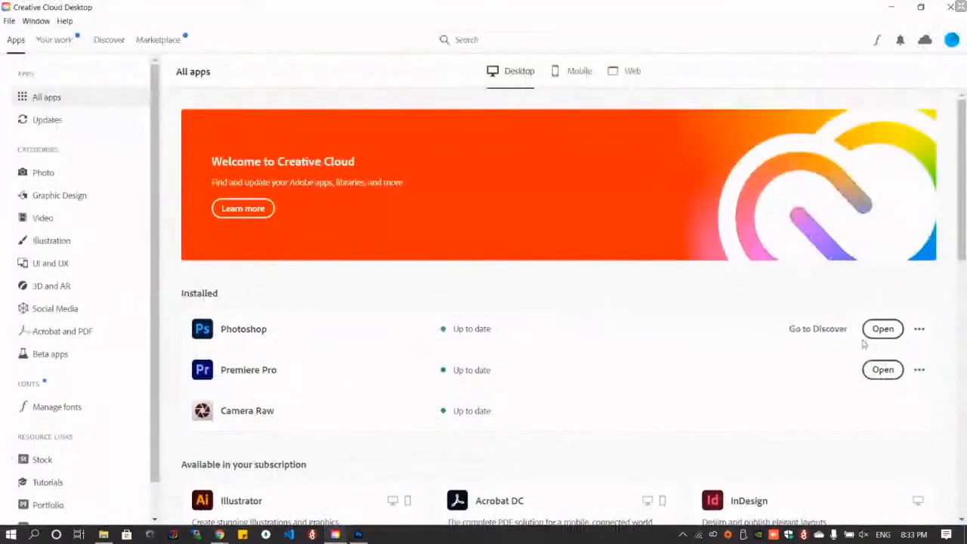
{"action": "left_click", "coordinate": [56, 122]}
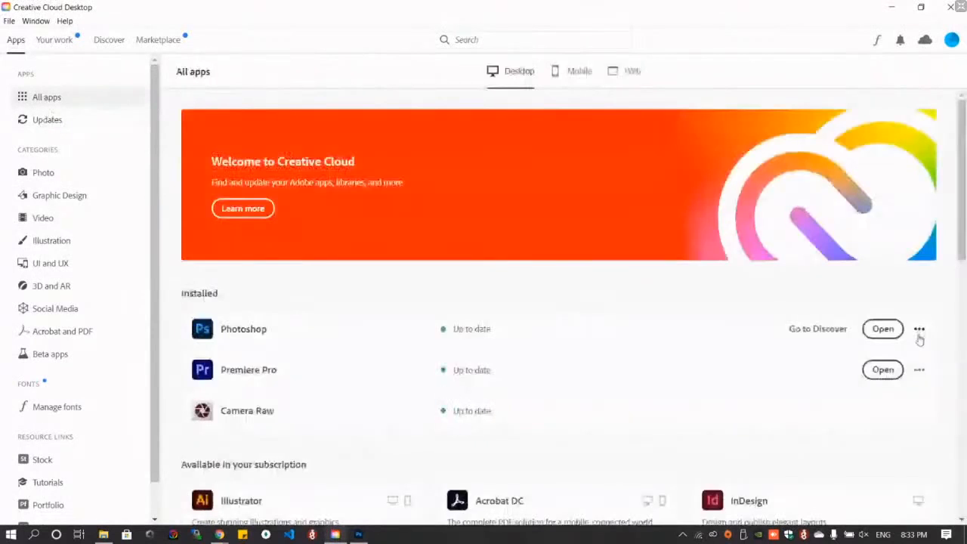
{"action": "left_click", "coordinate": [918, 328]}
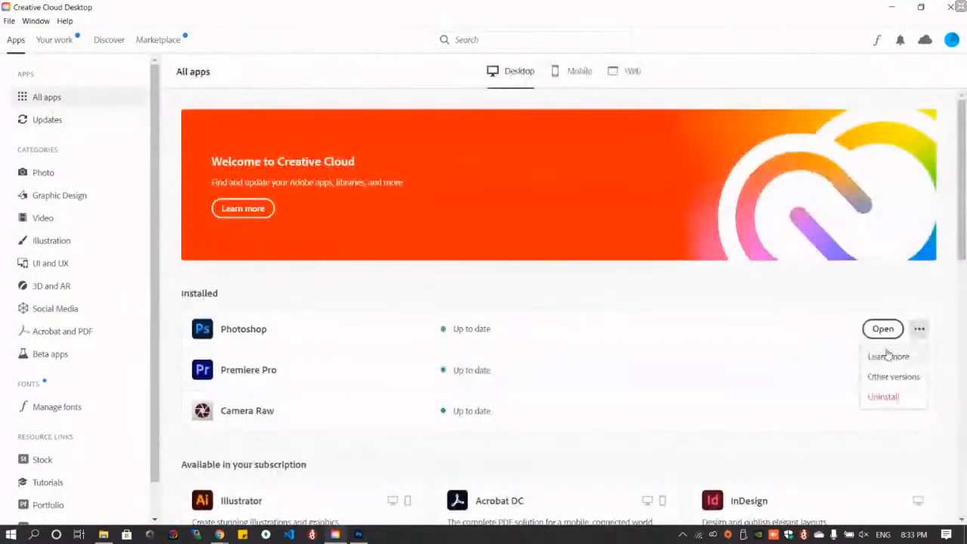
{"action": "left_click", "coordinate": [887, 355]}
{"action": "scroll", "coordinate": [786, 284], "scroll_direction": "down", "scroll_amount": 2}
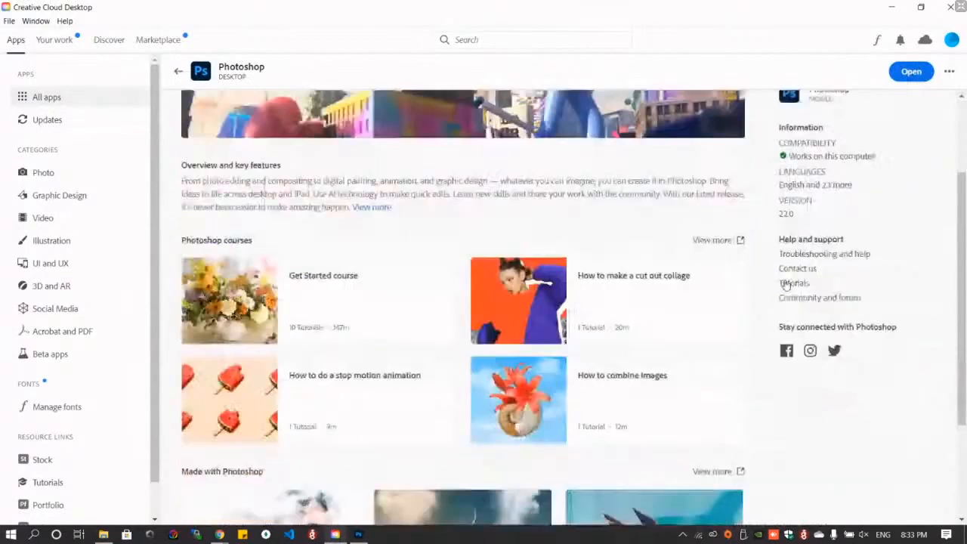
{"action": "left_click", "coordinate": [891, 6]}
Switch to the browser meeting, read through the public chat messages, and return to Photoshop
{"action": "mouse_move", "coordinate": [220, 534]}
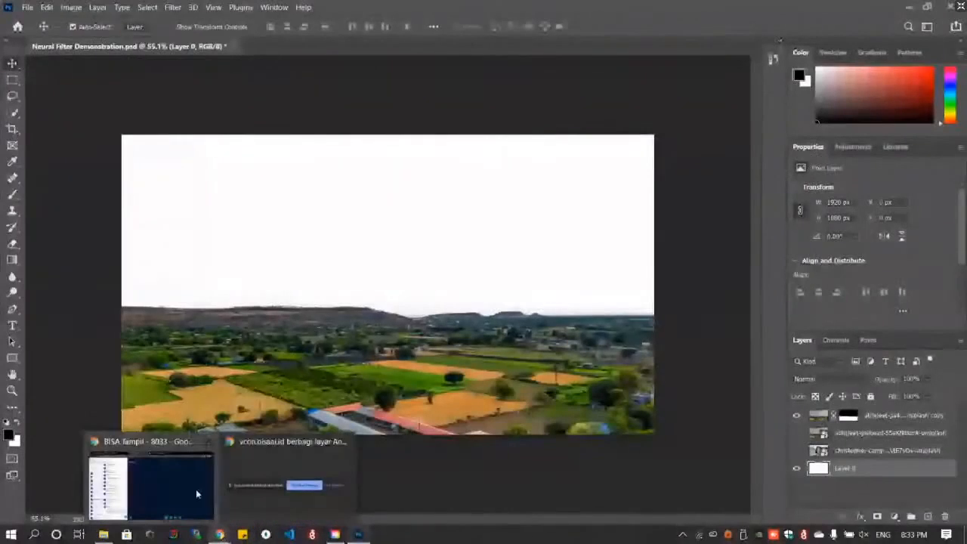
{"action": "left_click", "coordinate": [195, 498]}
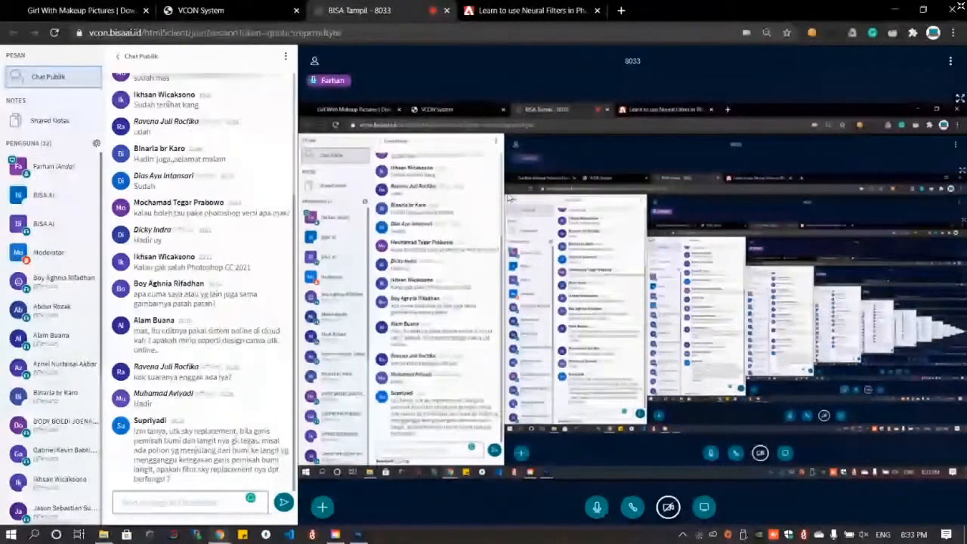
{"action": "scroll", "coordinate": [196, 278], "scroll_direction": "up", "scroll_amount": 3}
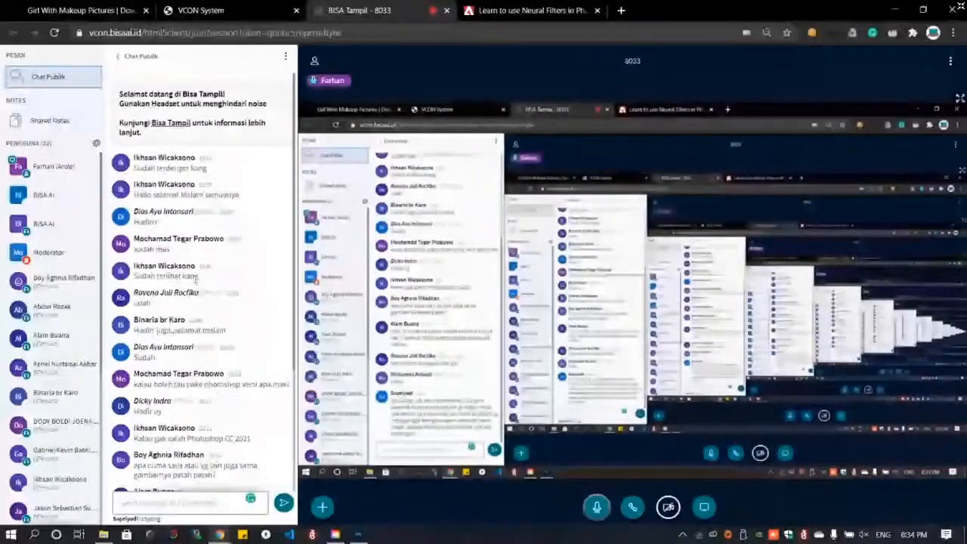
{"action": "scroll", "coordinate": [197, 278], "scroll_direction": "down", "scroll_amount": 3}
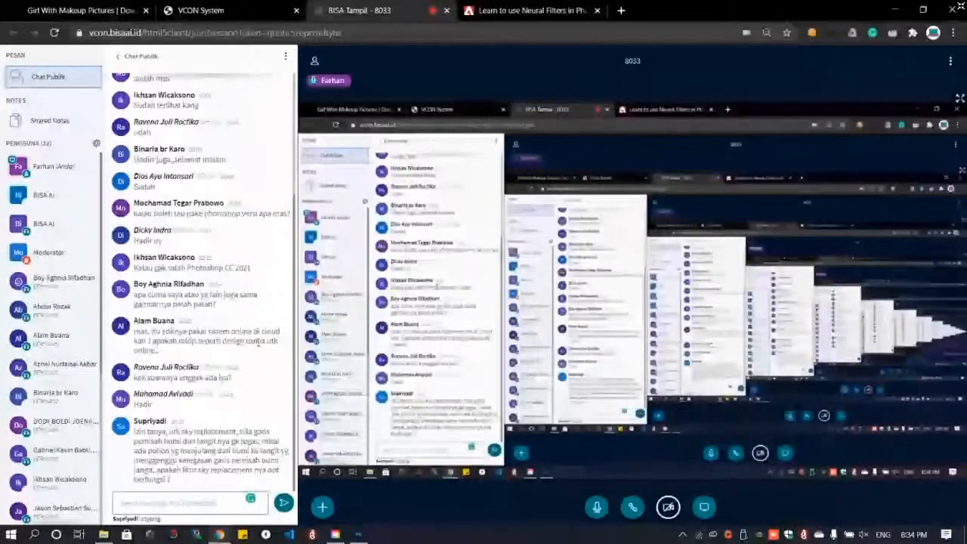
{"action": "left_click", "coordinate": [364, 534]}
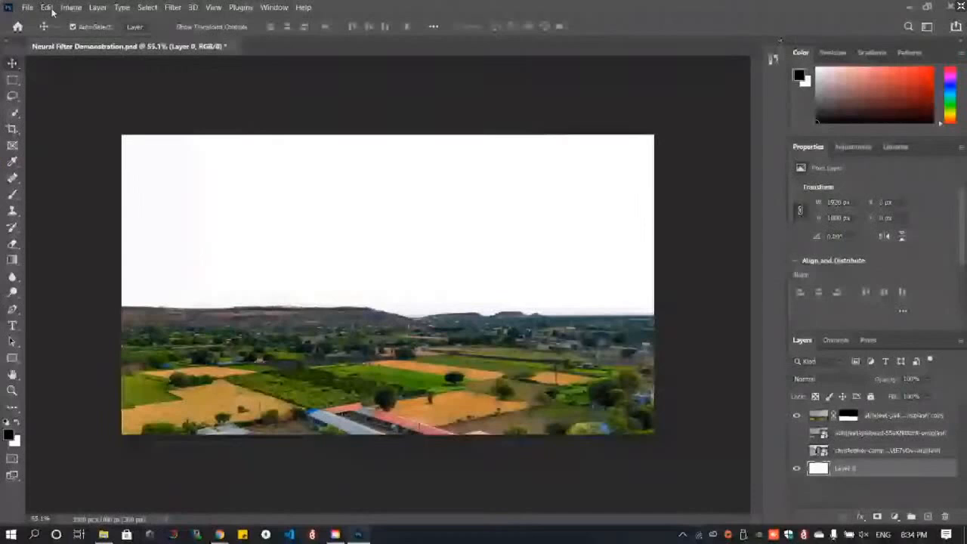
{"action": "left_click", "coordinate": [71, 7]}
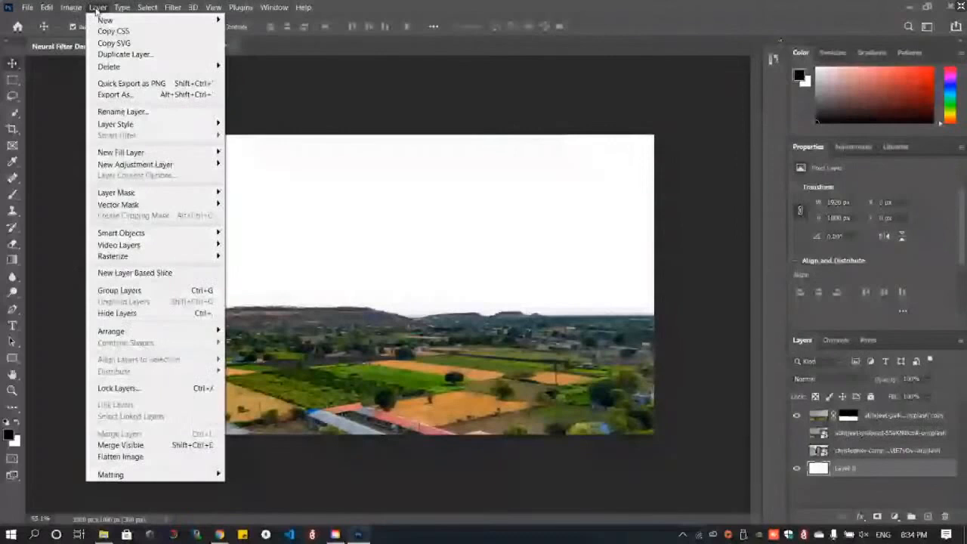
{"action": "mouse_move", "coordinate": [46, 8]}
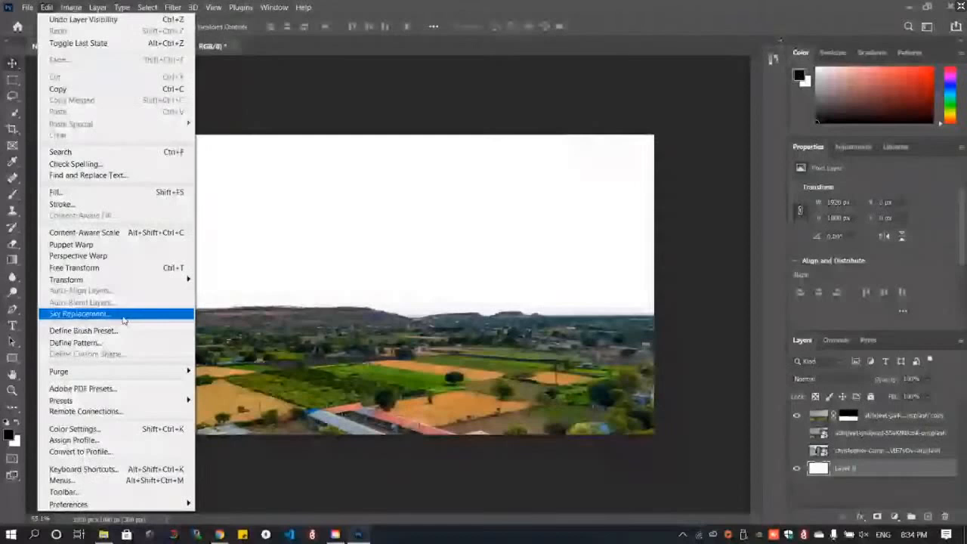
{"action": "mouse_move", "coordinate": [173, 8]}
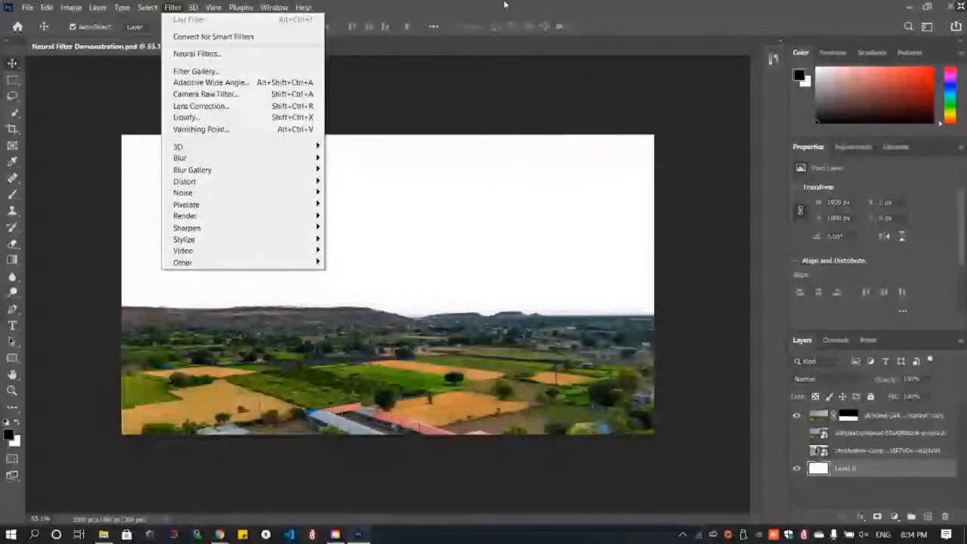
Switch to the browser meeting and read the public chat question about Sky Replacement with a tree crossing the horizon
{"action": "key", "text": "alt+Tab"}
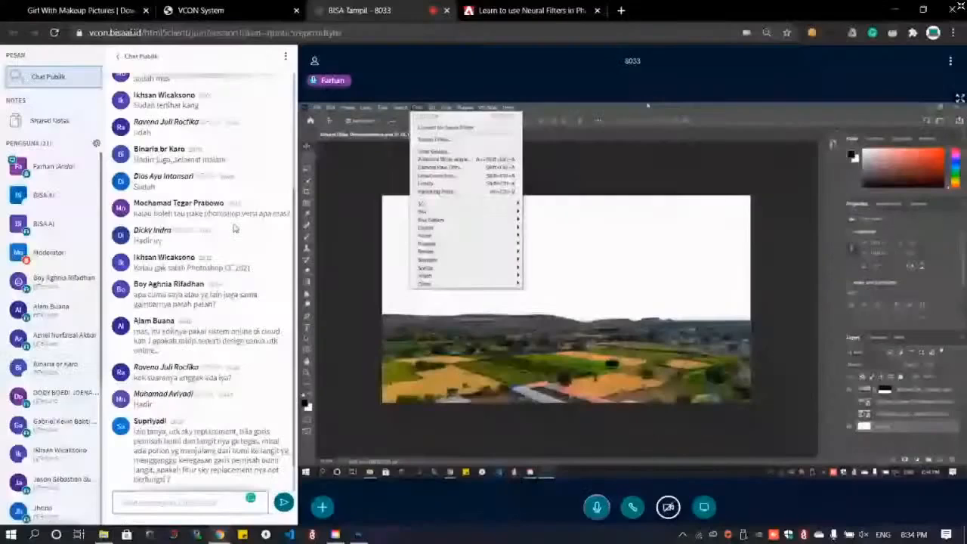
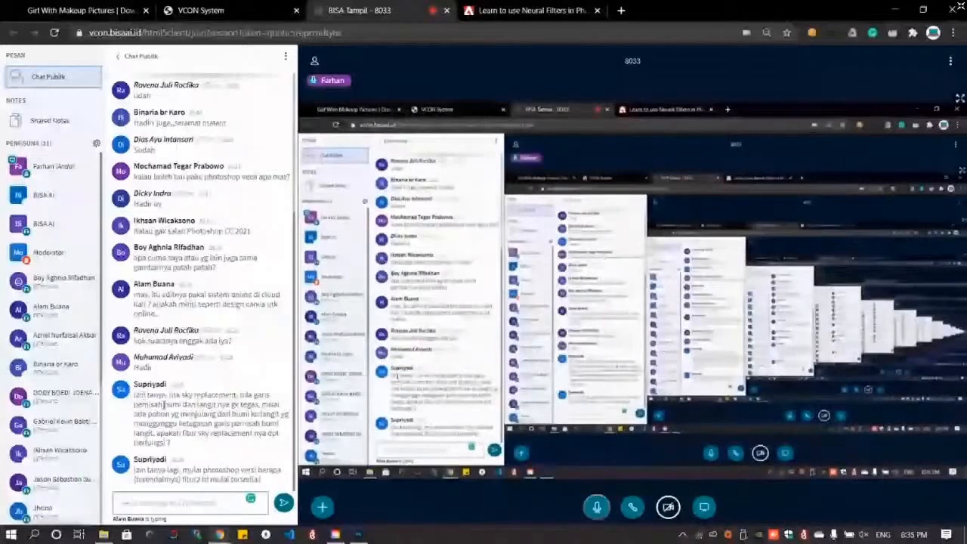
{"action": "left_click_drag", "start_coordinate": [163, 404], "coordinate": [198, 405]}
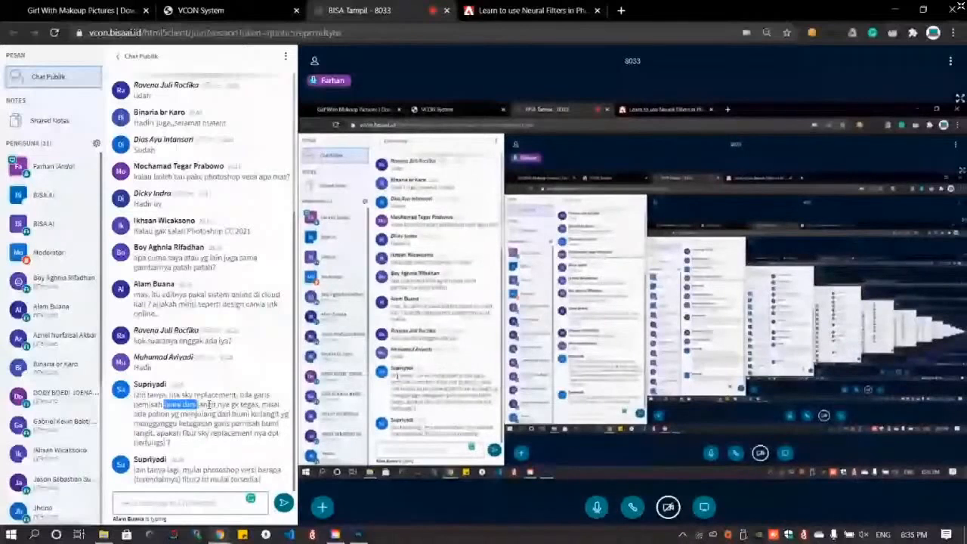
{"action": "left_click", "coordinate": [161, 414]}
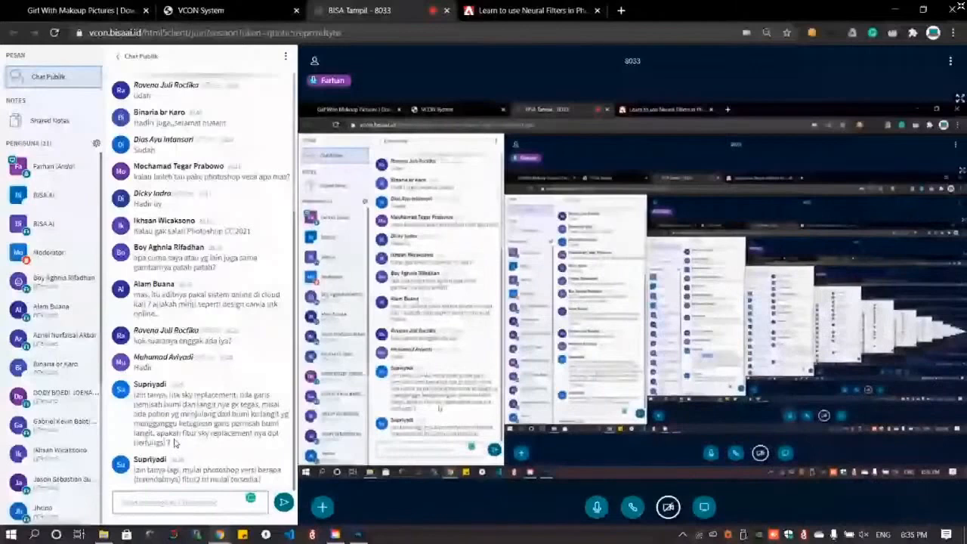
Find the Unsplash website in a new browser tab and search its photos for "outdoor"
{"action": "left_click", "coordinate": [528, 10]}
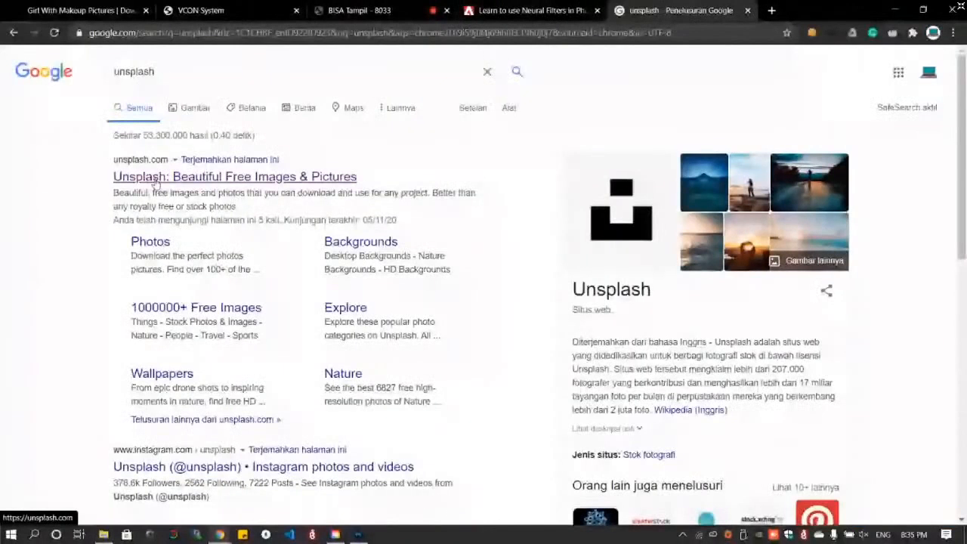
{"action": "left_click", "coordinate": [156, 180]}
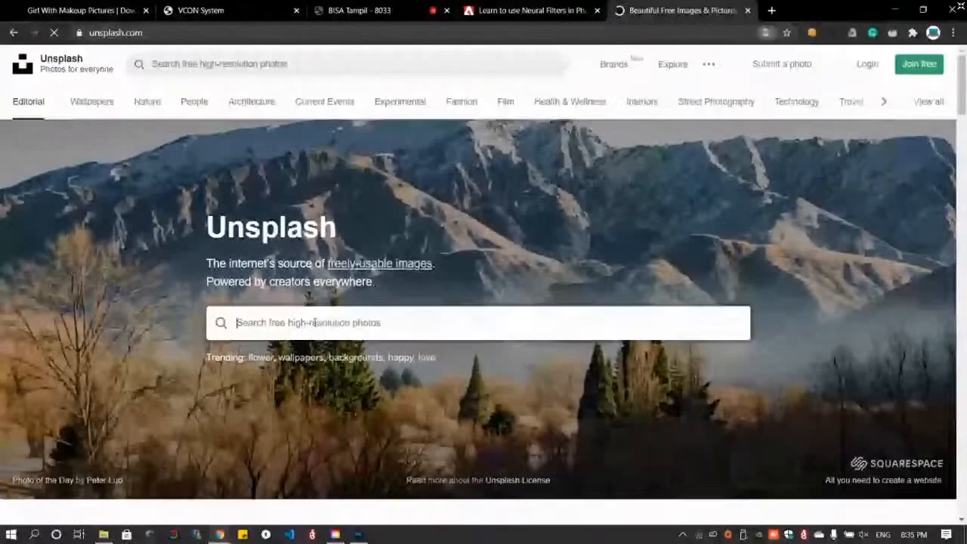
{"action": "type", "text": "outdoor"}
{"action": "key", "text": "Return"}
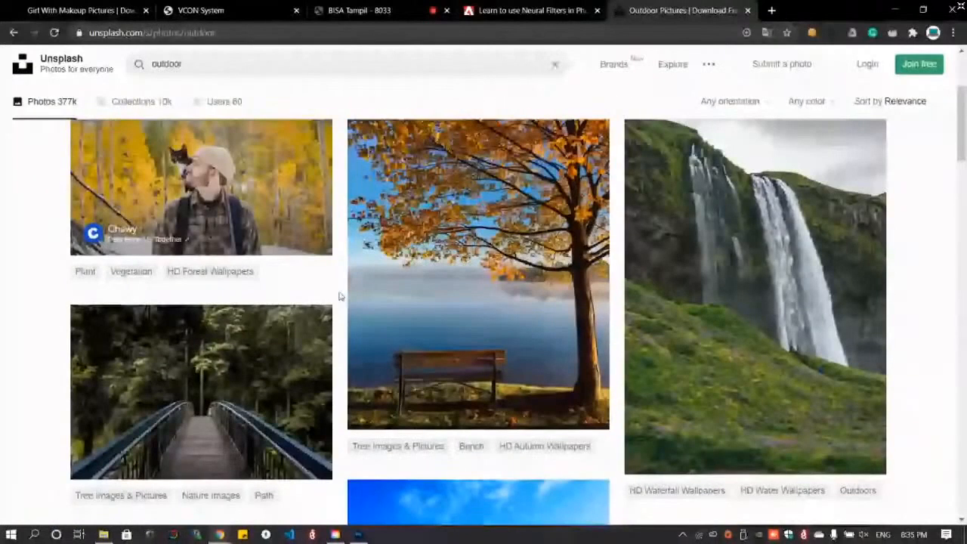
Download the free photo of the autumn tree and bench beside the lake from the results, and close its preview
{"action": "scroll", "coordinate": [339, 296], "scroll_direction": "down", "scroll_amount": 5}
{"action": "scroll", "coordinate": [481, 234], "scroll_direction": "up", "scroll_amount": 5}
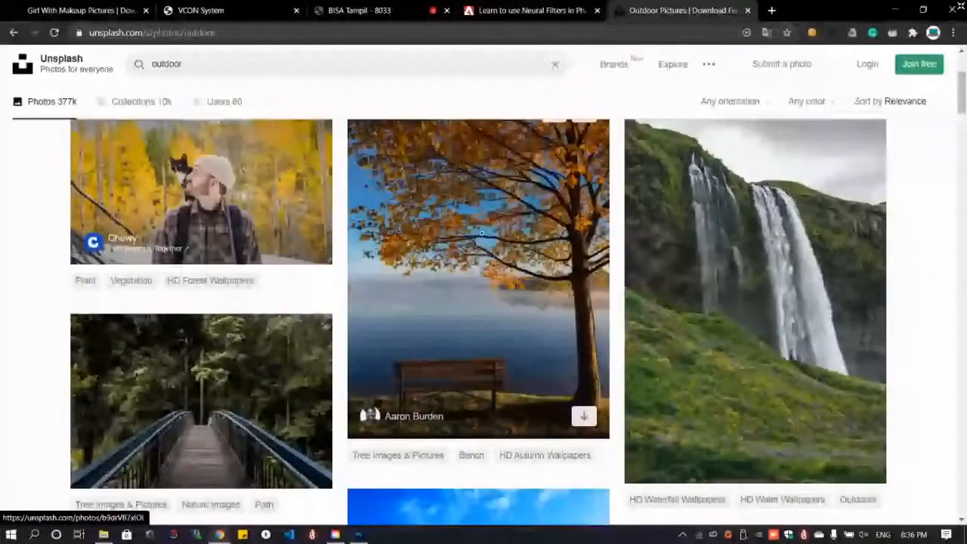
{"action": "scroll", "coordinate": [481, 234], "scroll_direction": "down", "scroll_amount": 7}
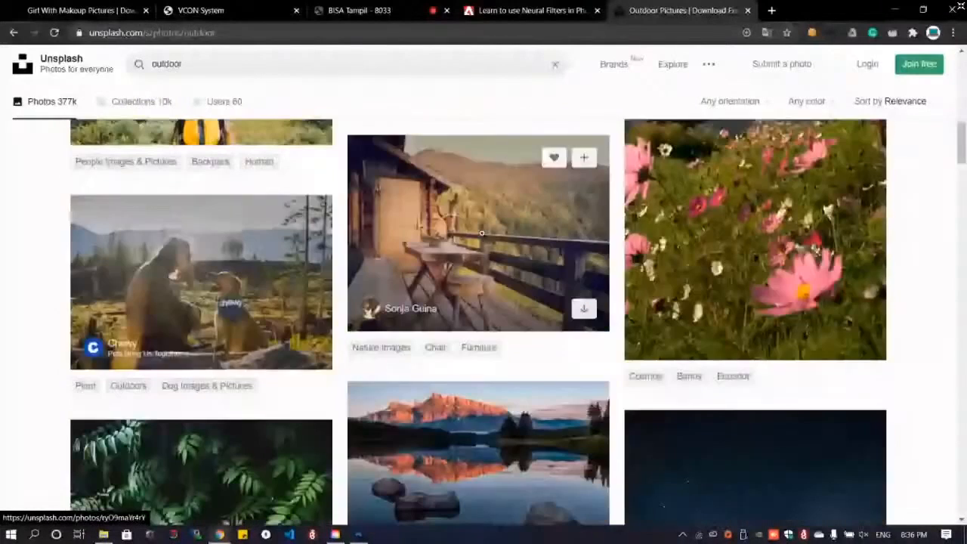
{"action": "scroll", "coordinate": [481, 234], "scroll_direction": "down", "scroll_amount": 8}
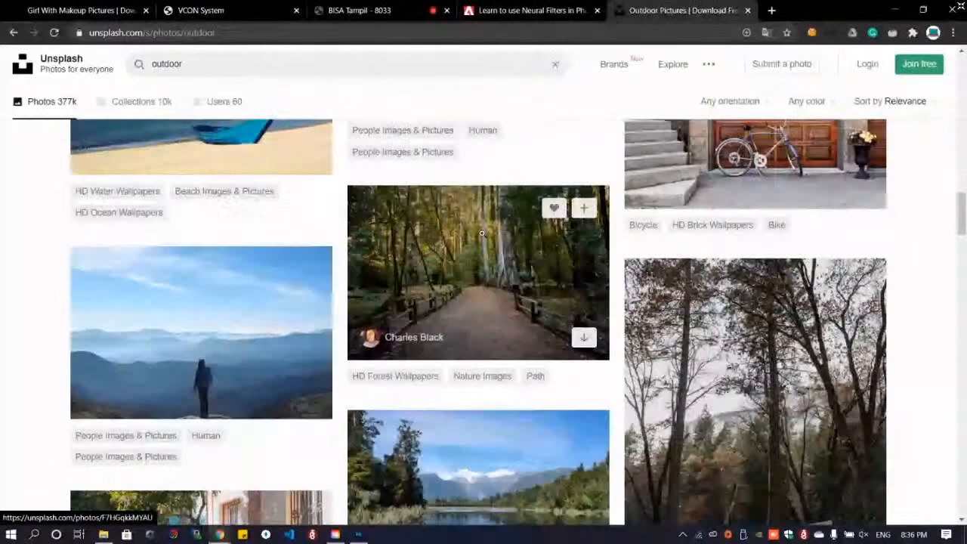
{"action": "scroll", "coordinate": [481, 234], "scroll_direction": "down", "scroll_amount": 4}
{"action": "scroll", "coordinate": [481, 234], "scroll_direction": "up", "scroll_amount": 3}
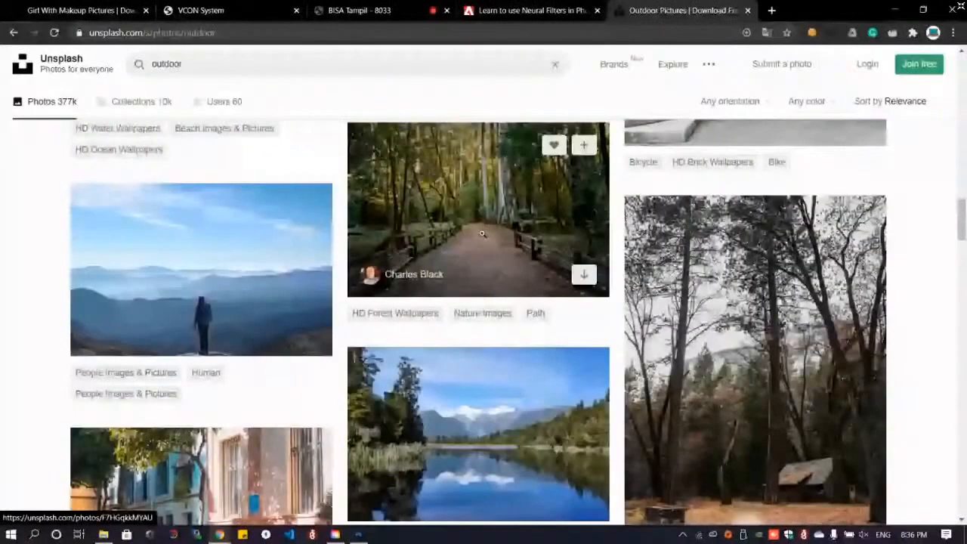
{"action": "scroll", "coordinate": [481, 235], "scroll_direction": "up", "scroll_amount": 10}
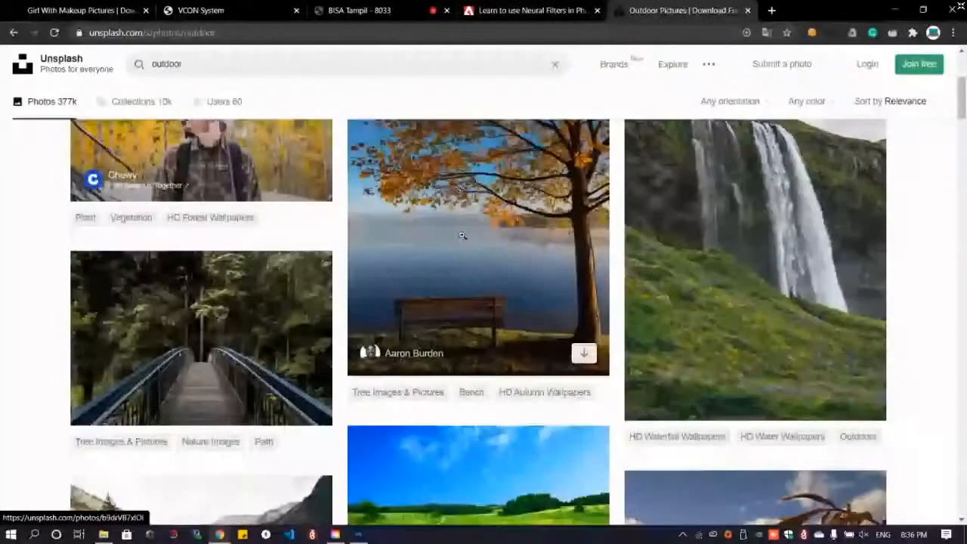
{"action": "left_click", "coordinate": [462, 235]}
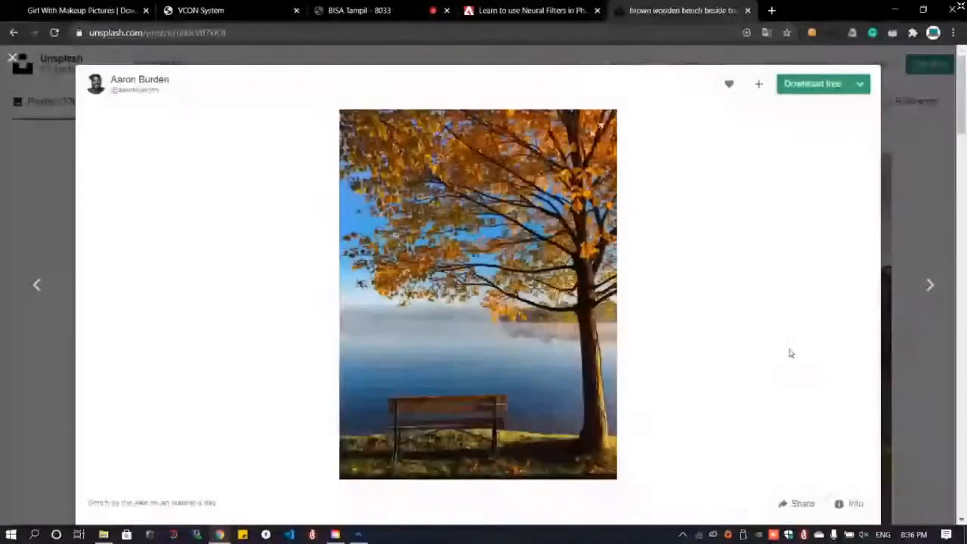
{"action": "left_click", "coordinate": [805, 88]}
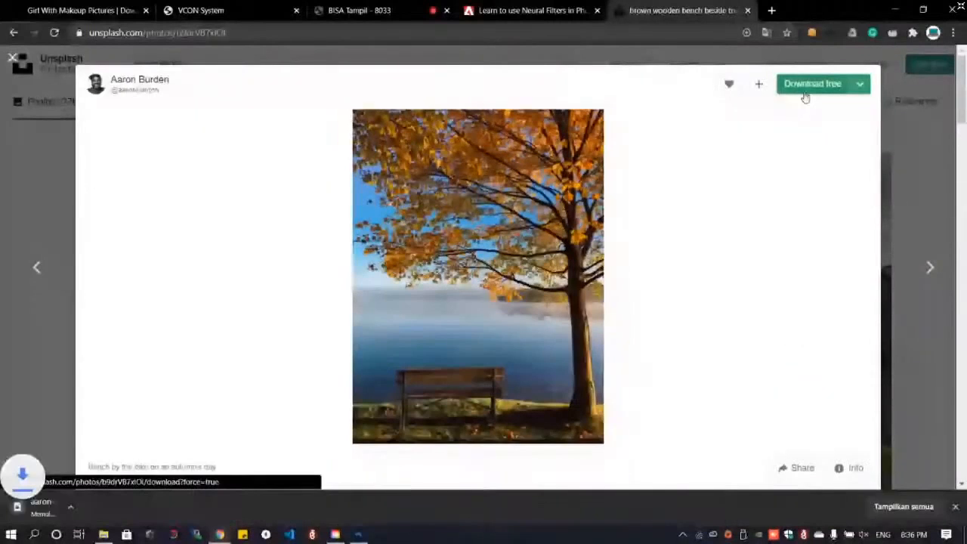
{"action": "left_click", "coordinate": [882, 79]}
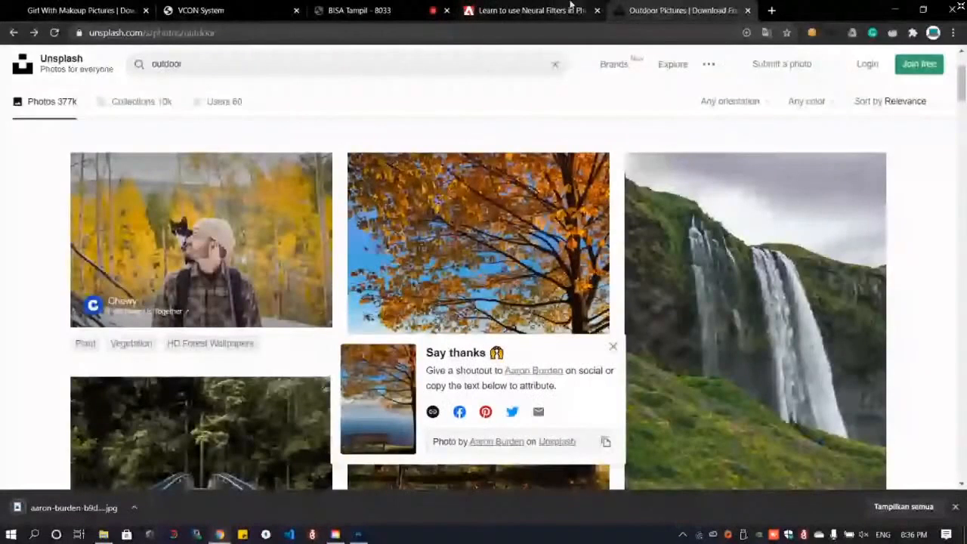
{"action": "left_click", "coordinate": [563, 219]}
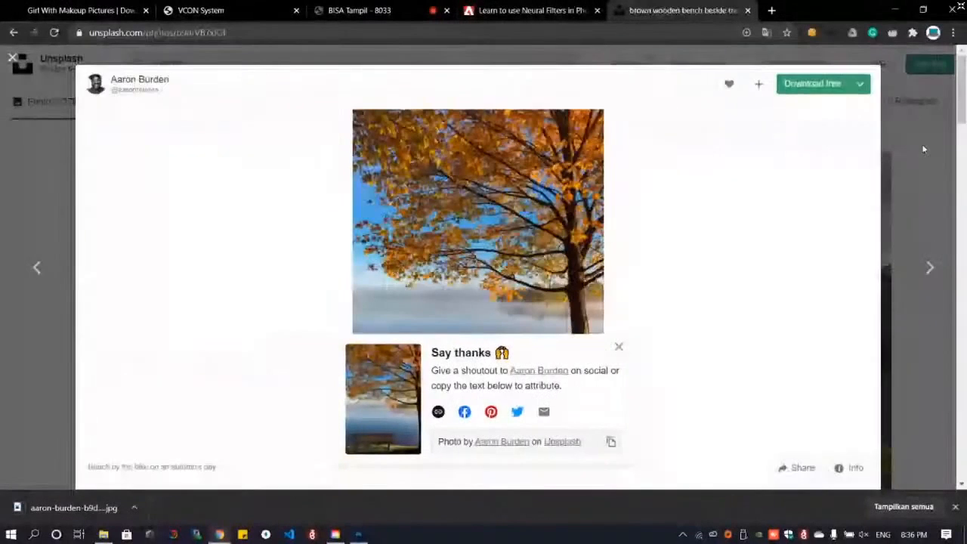
{"action": "left_click", "coordinate": [923, 150]}
Locate the downloaded tree photo in its folder and copy it into the demonstration's image folder within 3D Objects
{"action": "key", "text": "ctrl+j"}
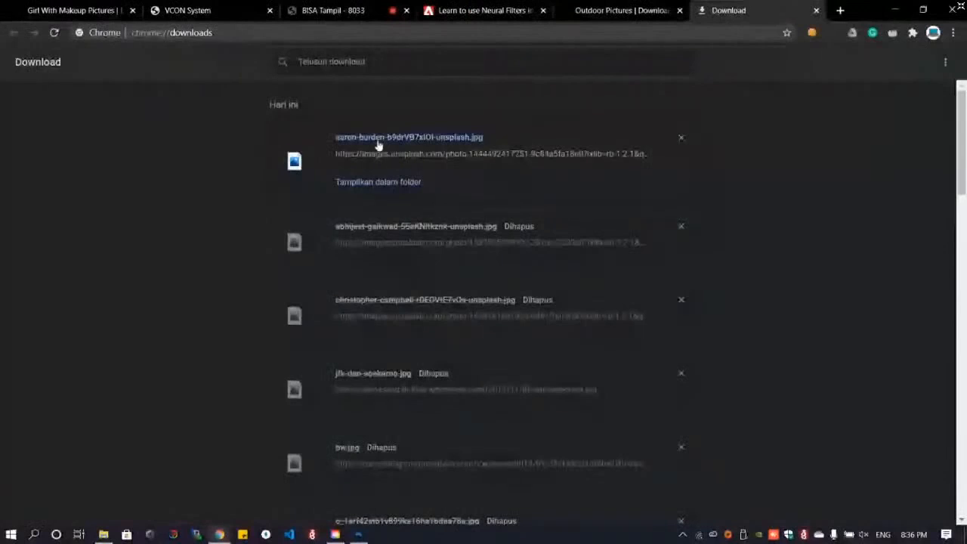
{"action": "left_click", "coordinate": [377, 184]}
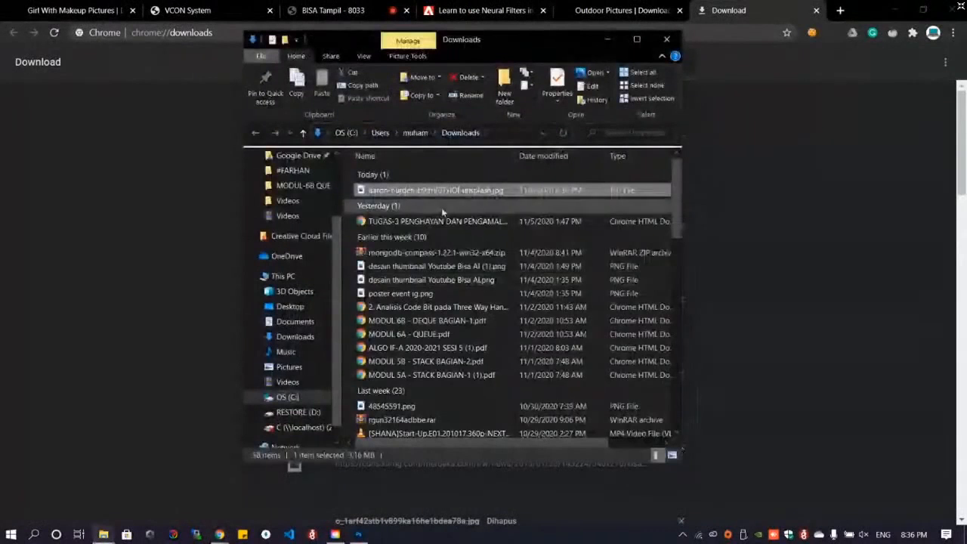
{"action": "key", "text": "ctrl+c"}
{"action": "scroll", "coordinate": [301, 250], "scroll_direction": "up", "scroll_amount": 2}
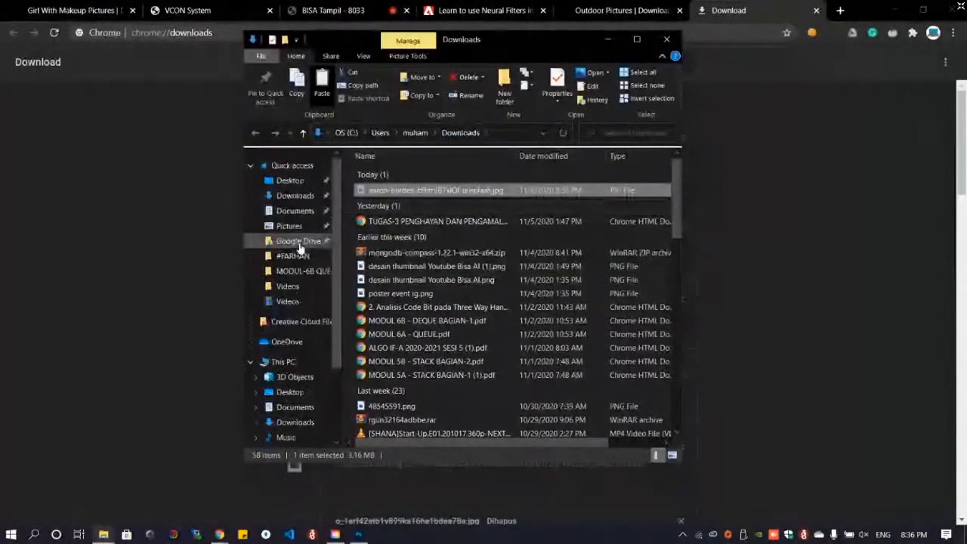
{"action": "left_click", "coordinate": [293, 377]}
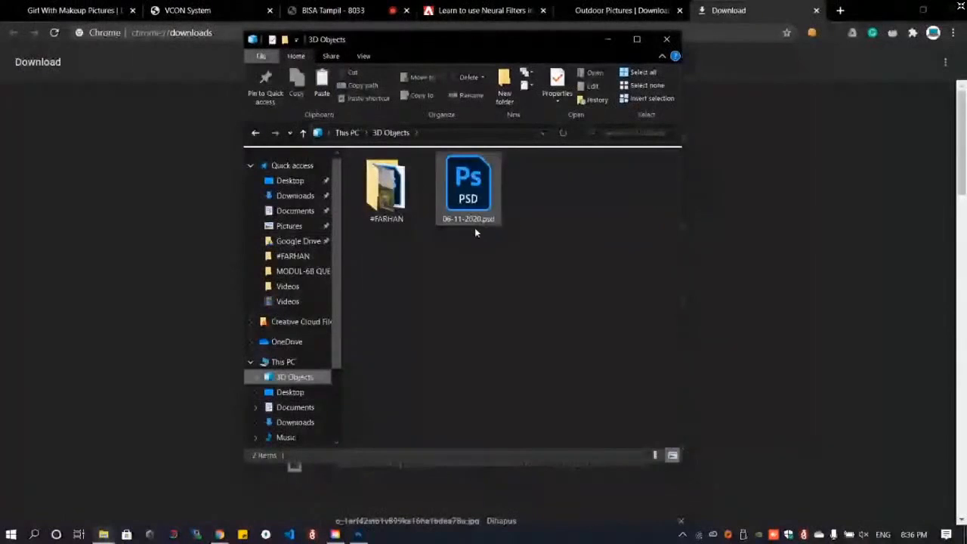
{"action": "double_click", "coordinate": [385, 189]}
{"action": "key", "text": "ctrl+v"}
Switch to Photoshop and create a new portrait document of 1080 x 1920 pixels at 300 ppi with a white background
{"action": "left_click", "coordinate": [359, 534]}
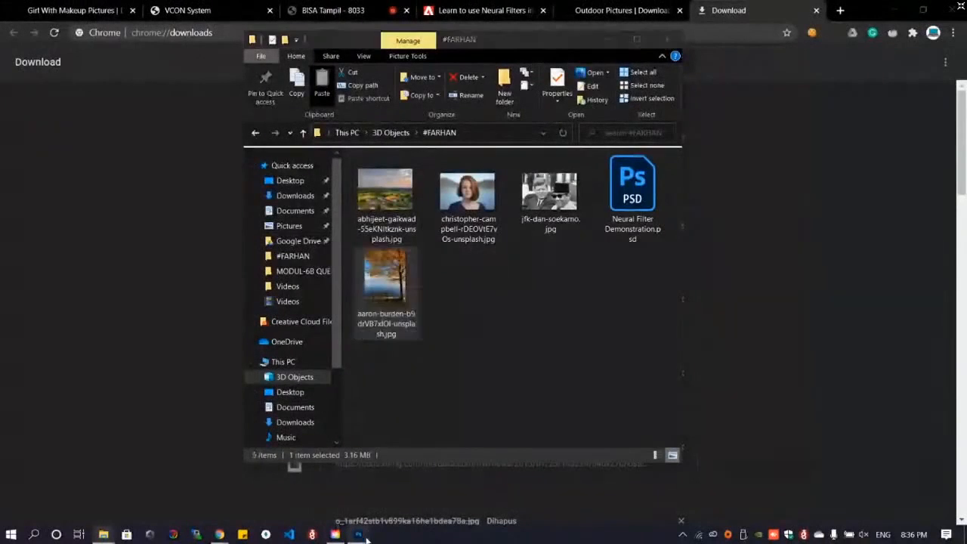
{"action": "left_click", "coordinate": [29, 7]}
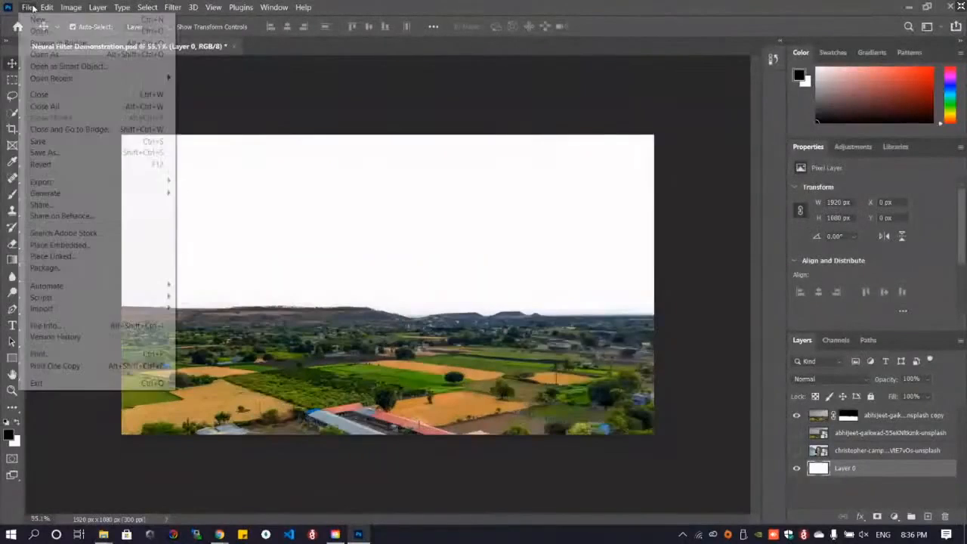
{"action": "left_click", "coordinate": [46, 7]}
{"action": "key", "text": "ctrl+n"}
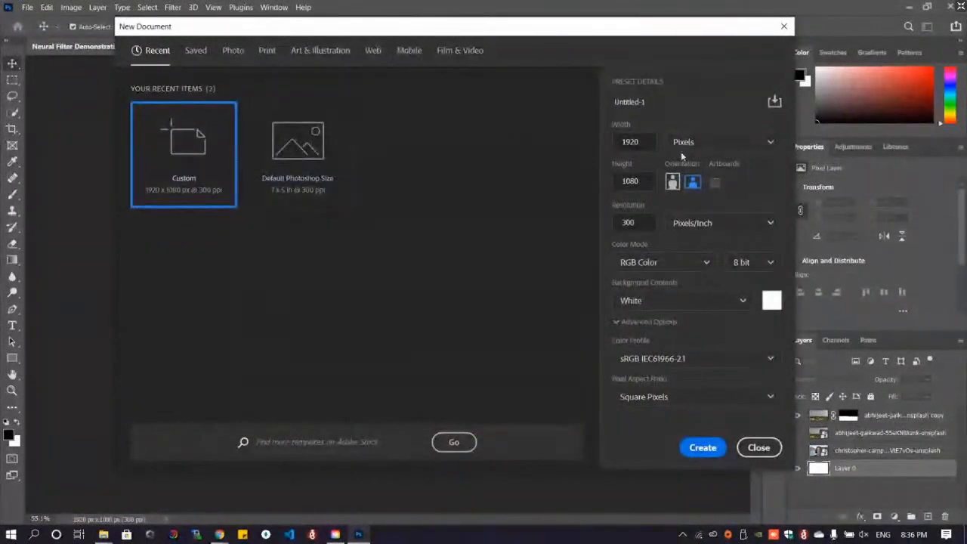
{"action": "left_click", "coordinate": [672, 185]}
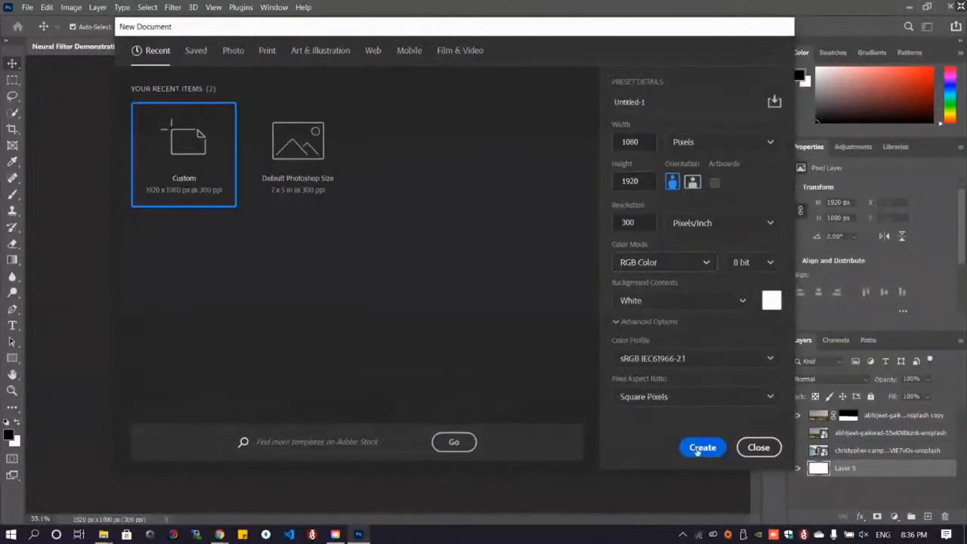
{"action": "left_click", "coordinate": [702, 447]}
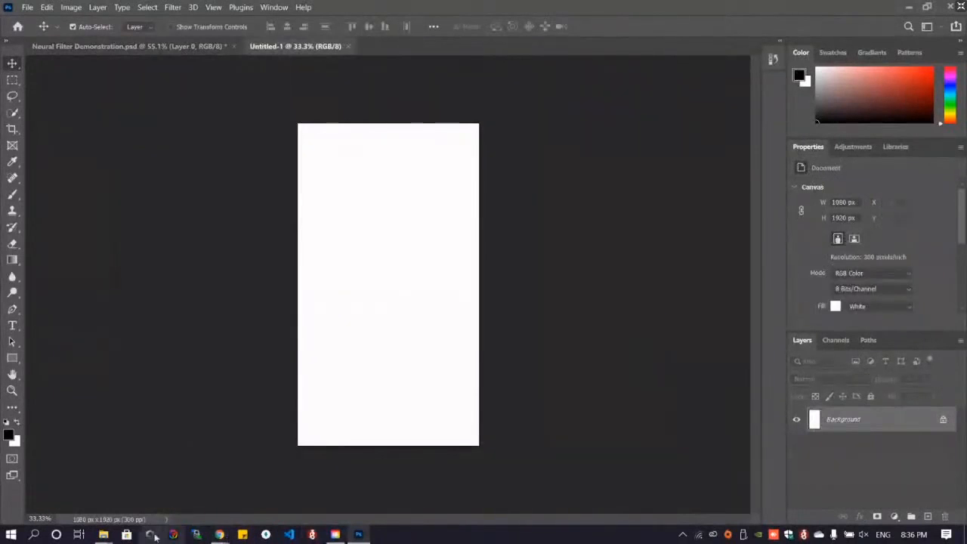
Place the autumn tree photo from the image folder into the new document at the full canvas width
{"action": "mouse_move", "coordinate": [103, 533]}
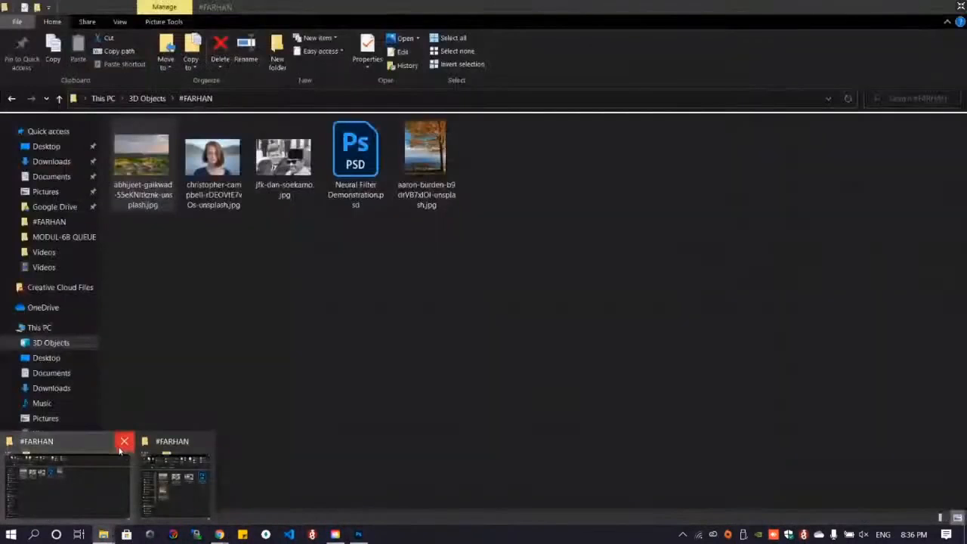
{"action": "left_click", "coordinate": [123, 445]}
{"action": "left_click", "coordinate": [104, 533]}
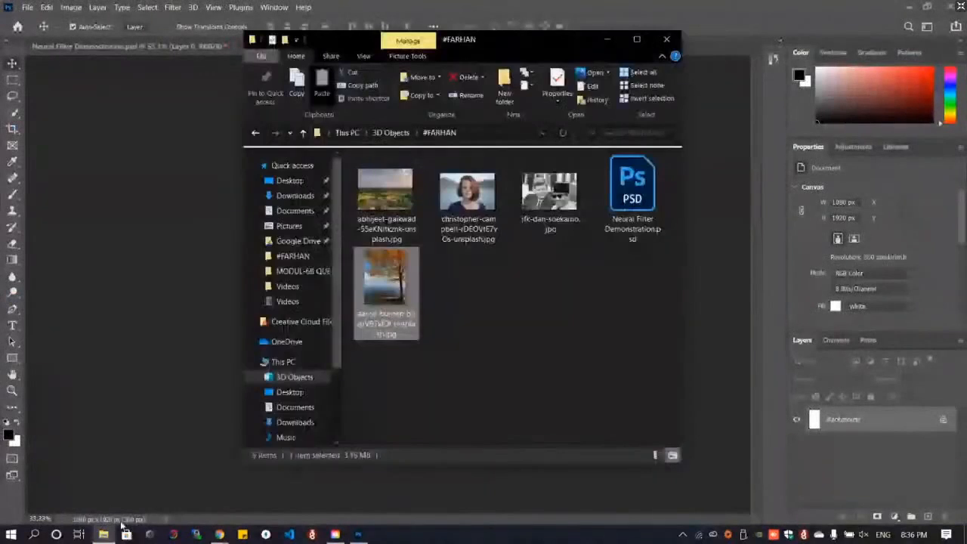
{"action": "left_click_drag", "start_coordinate": [380, 296], "coordinate": [181, 231]}
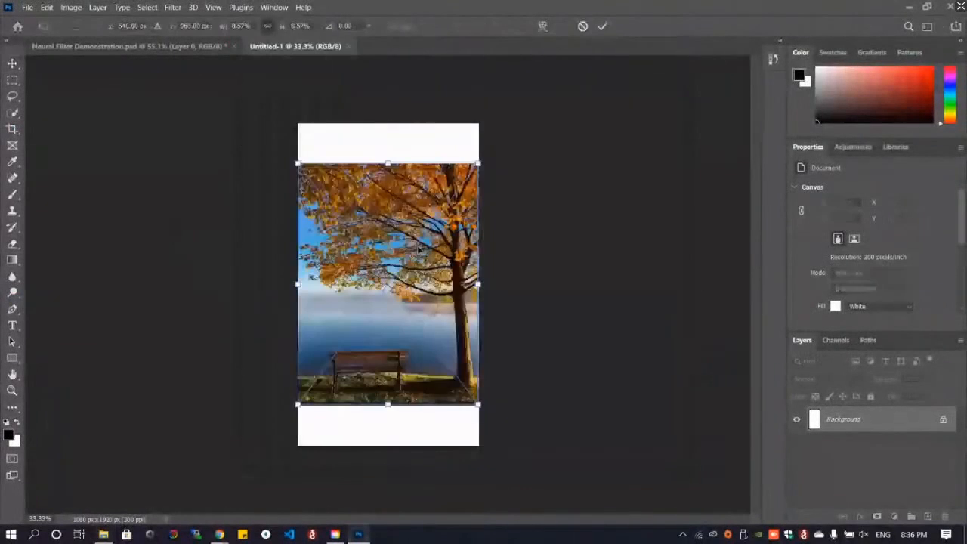
{"action": "mouse_move", "coordinate": [387, 164]}
{"action": "left_mouse_down"}
{"action": "mouse_move", "coordinate": [389, 122]}
{"action": "mouse_move", "coordinate": [387, 163]}
{"action": "left_mouse_up"}
{"action": "left_click_drag", "start_coordinate": [477, 282], "coordinate": [478, 285]}
{"action": "left_click", "coordinate": [602, 26]}
{"action": "scroll", "coordinate": [358, 196], "scroll_direction": "up", "scroll_amount": 1}
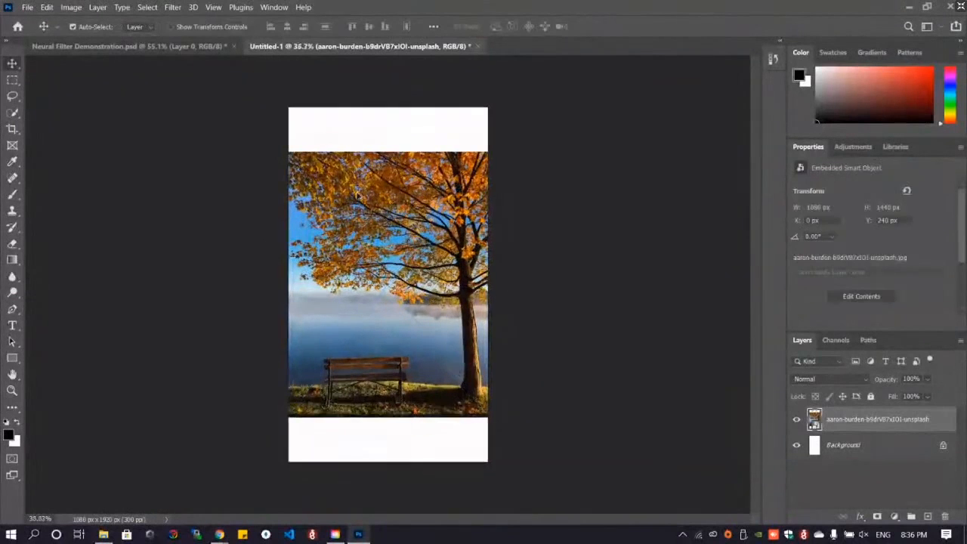
{"action": "scroll", "coordinate": [358, 195], "scroll_direction": "up", "scroll_amount": 1}
{"action": "left_click", "coordinate": [70, 7]}
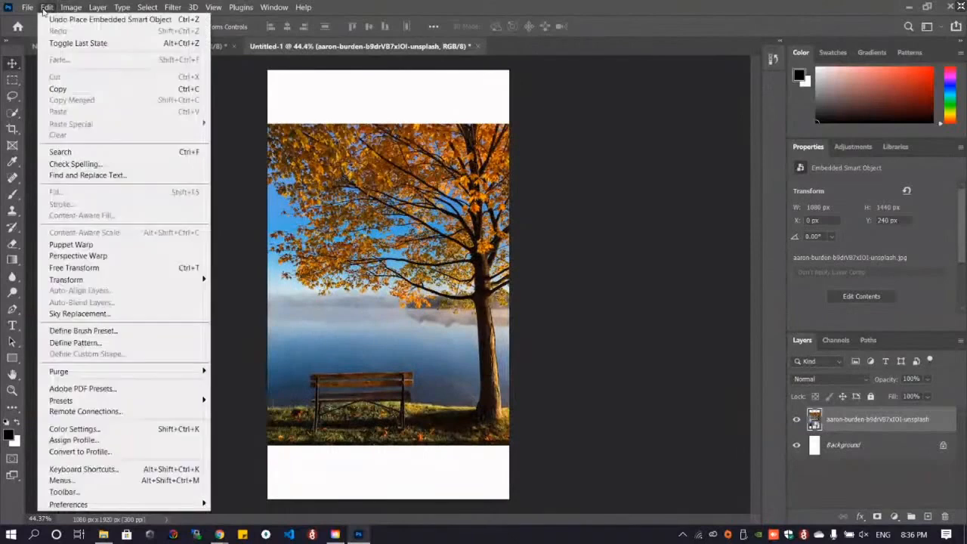
{"action": "mouse_move", "coordinate": [91, 37]}
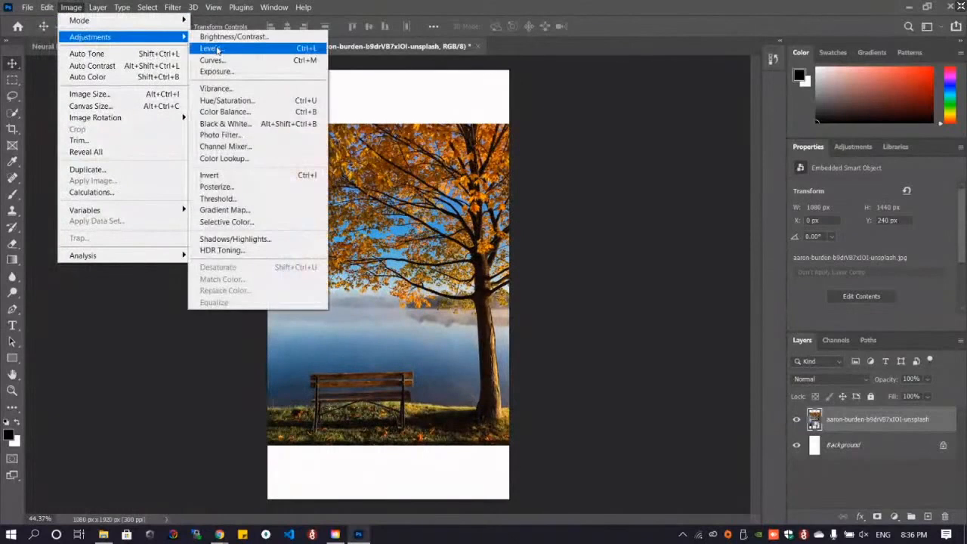
{"action": "left_click", "coordinate": [94, 106]}
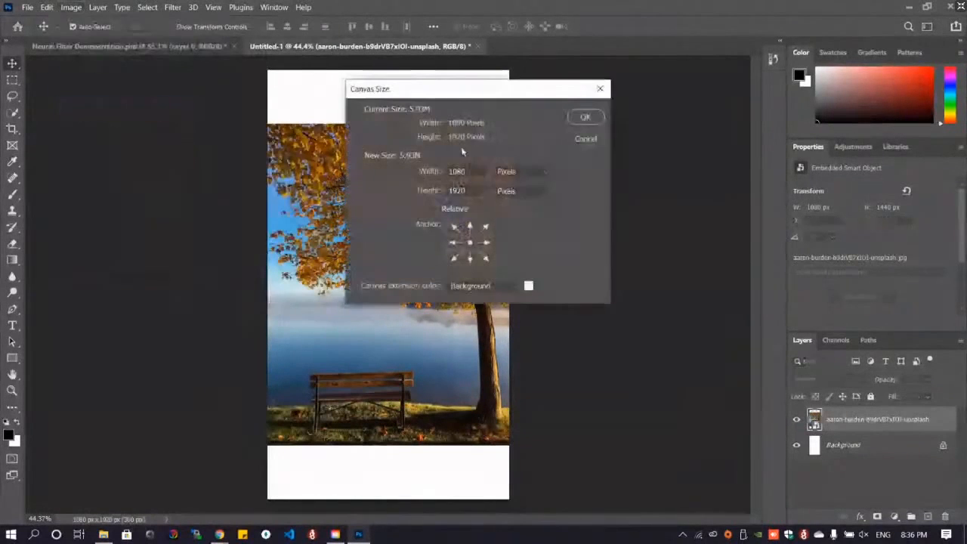
{"action": "left_click", "coordinate": [586, 139]}
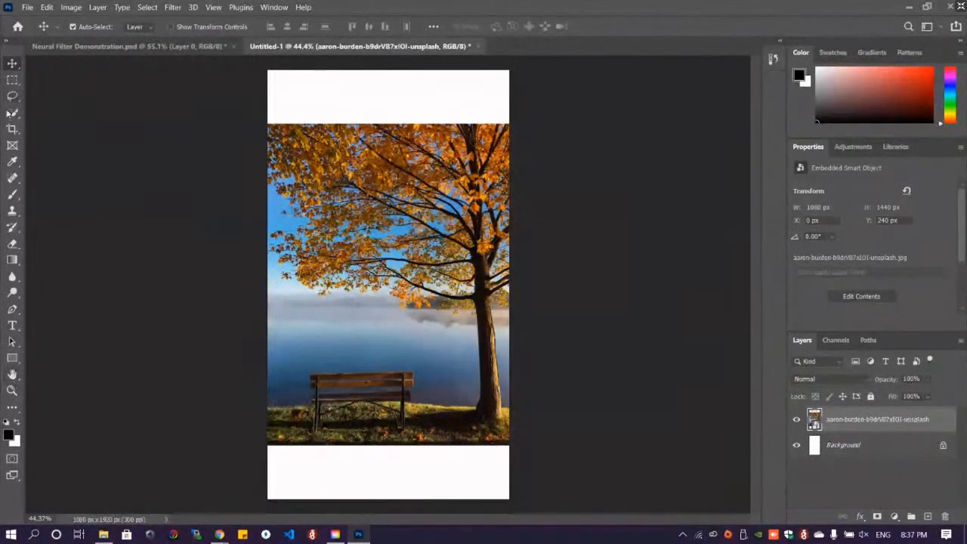
Crop the canvas to the tree photo's upper and lower edges, removing the white bands
{"action": "left_click", "coordinate": [13, 130]}
{"action": "left_click_drag", "start_coordinate": [388, 69], "coordinate": [391, 95]}
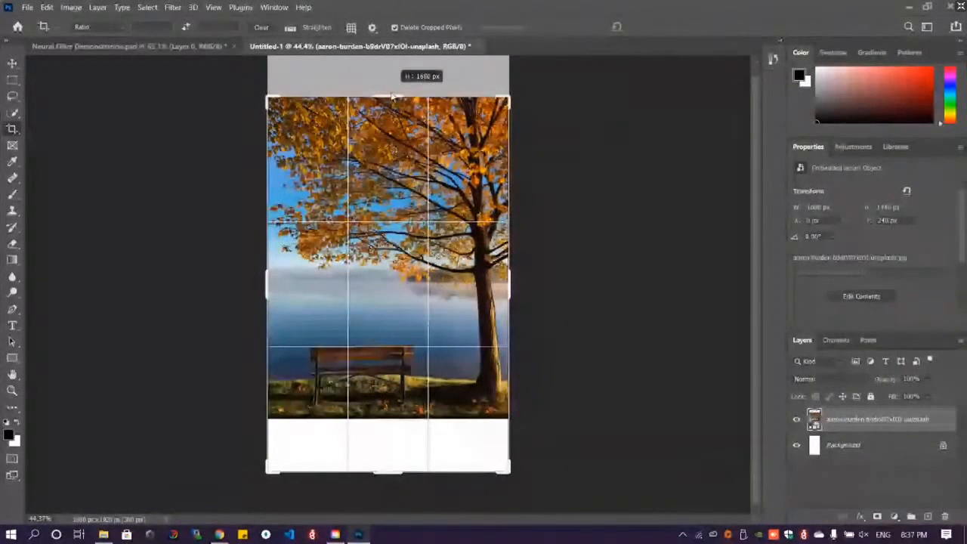
{"action": "left_click_drag", "start_coordinate": [388, 472], "coordinate": [388, 420]}
{"action": "left_click", "coordinate": [659, 27]}
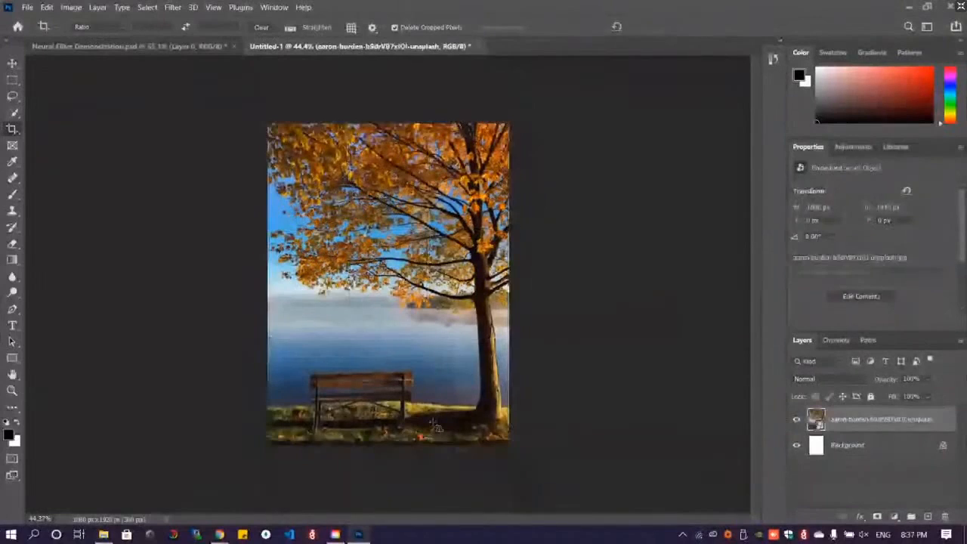
Replace the tree photo's sky with the wispy-cloud preset from Blue Skies, outputting the result to new layers
{"action": "key", "text": "ctrl+0"}
{"action": "left_click", "coordinate": [27, 7]}
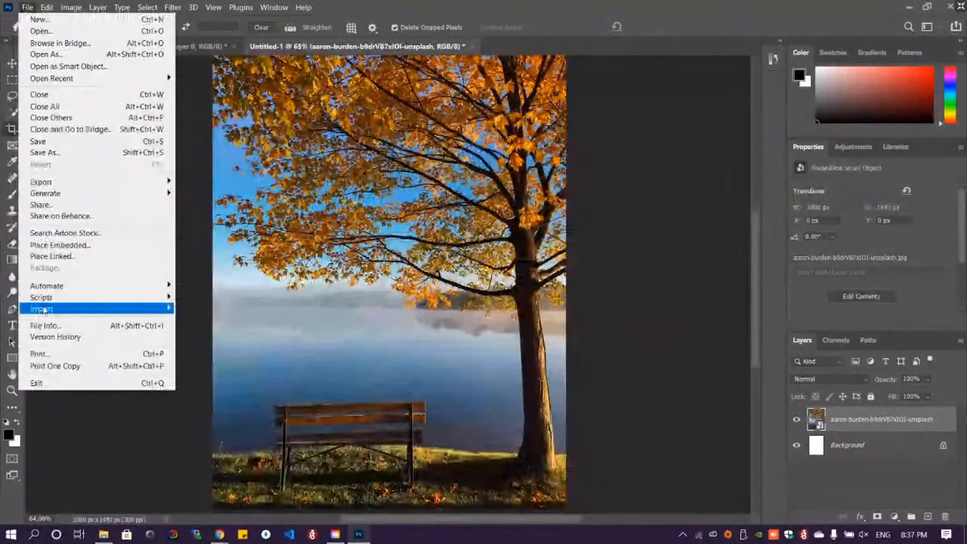
{"action": "mouse_move", "coordinate": [46, 7]}
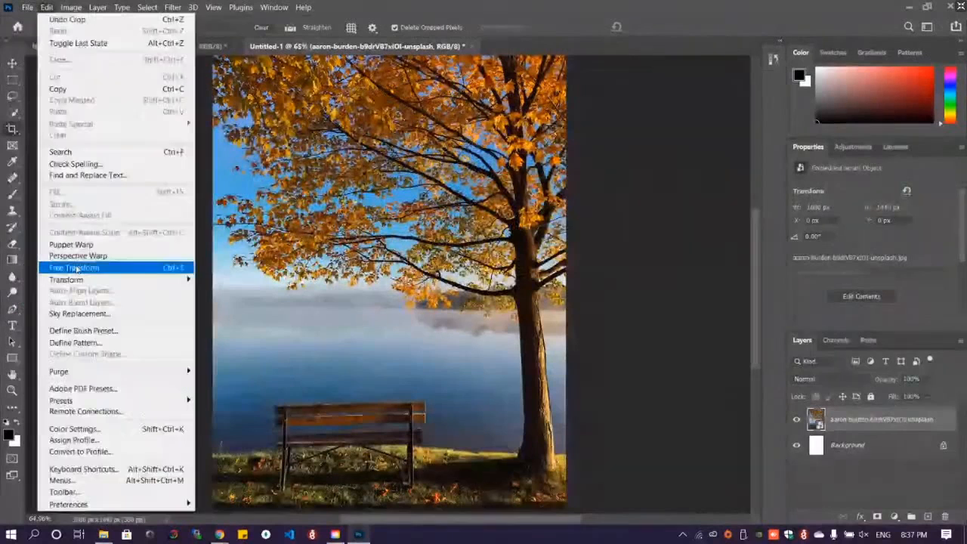
{"action": "mouse_move", "coordinate": [84, 6]}
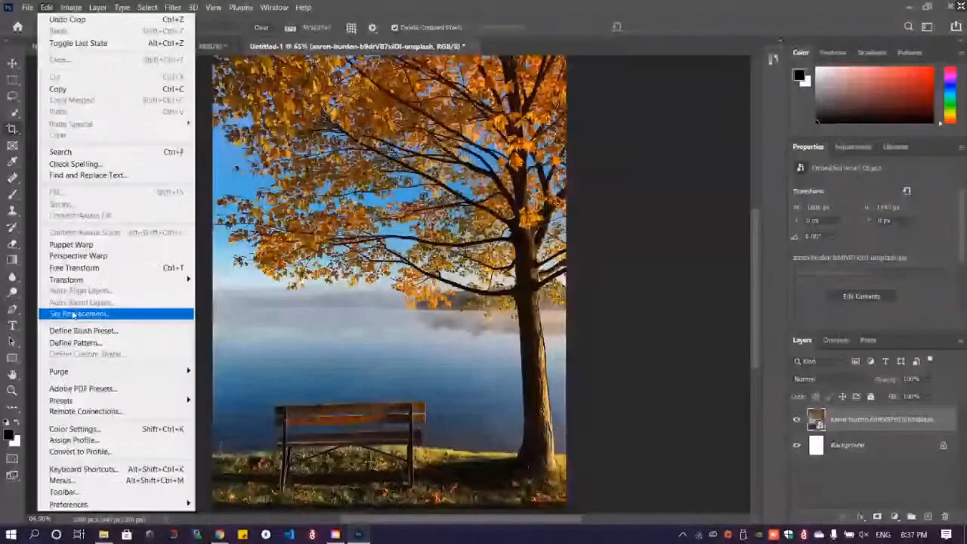
{"action": "left_click", "coordinate": [73, 313]}
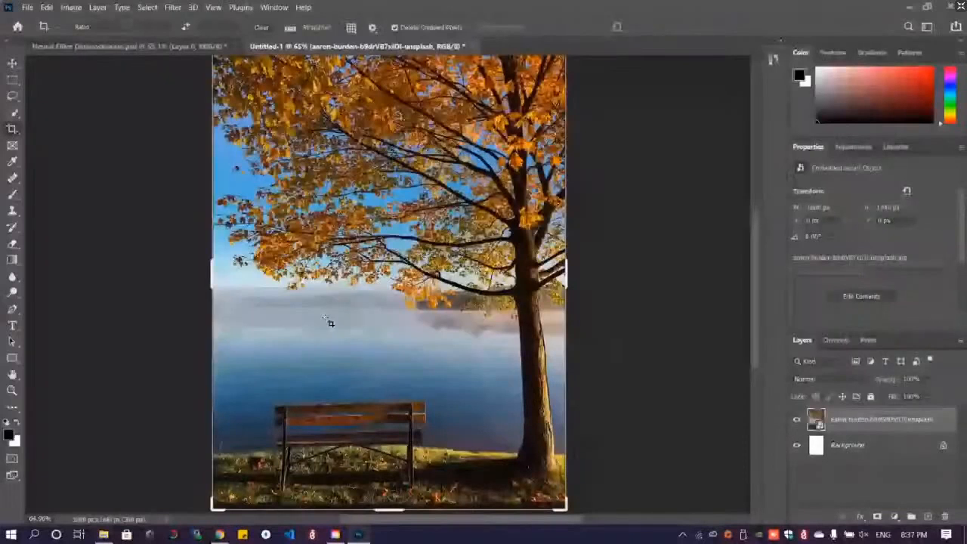
{"action": "scroll", "coordinate": [398, 330], "scroll_direction": "up", "scroll_amount": 1}
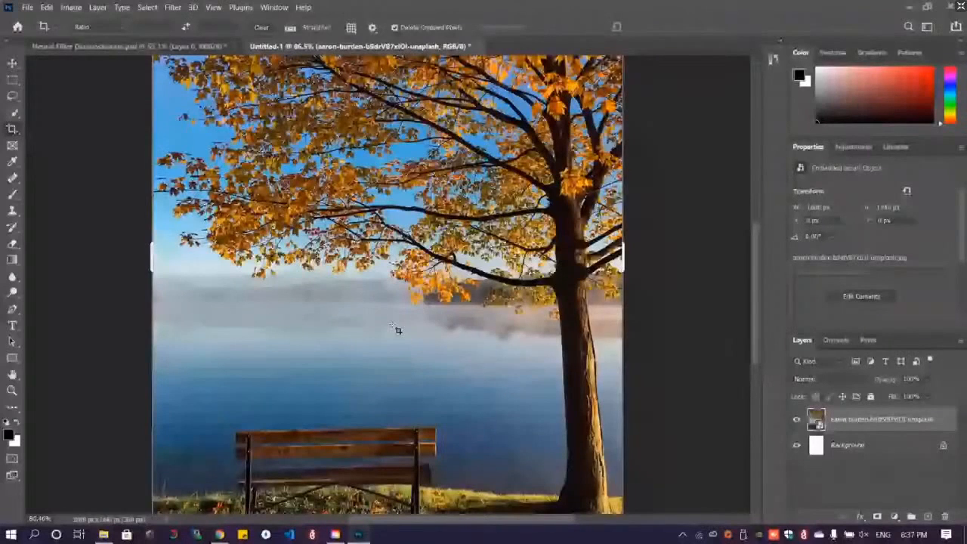
{"action": "scroll", "coordinate": [426, 360], "scroll_direction": "down", "scroll_amount": 1}
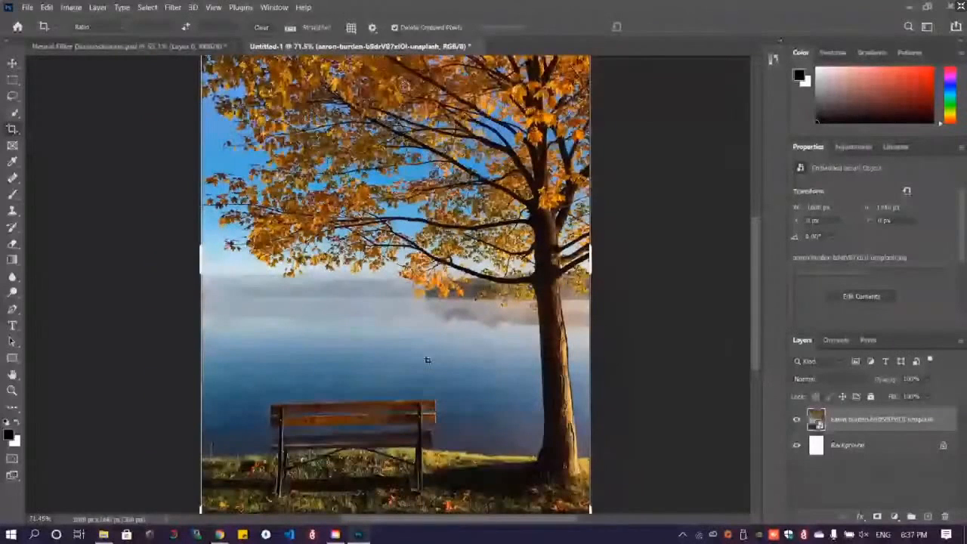
{"action": "scroll", "coordinate": [427, 360], "scroll_direction": "up", "scroll_amount": 1}
{"action": "left_click", "coordinate": [13, 7]}
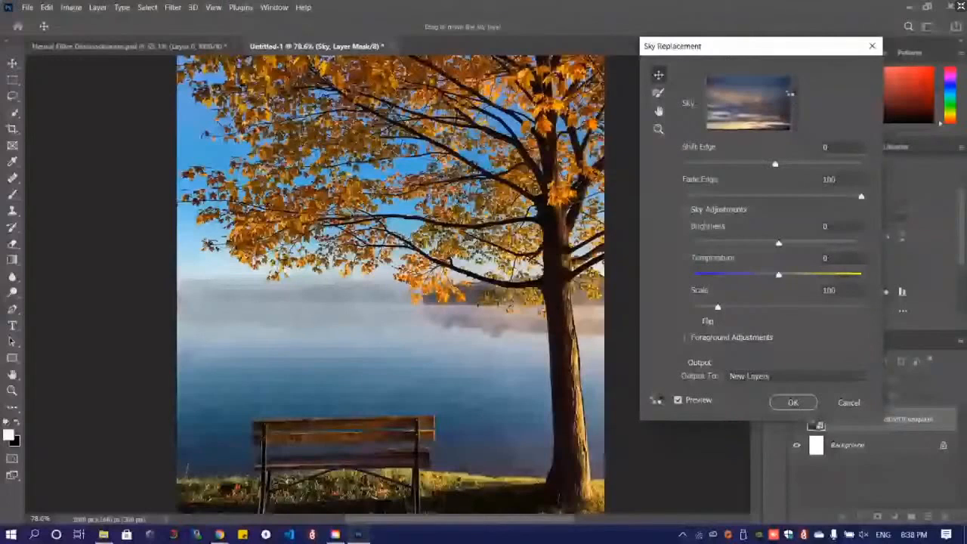
{"action": "left_click", "coordinate": [791, 98]}
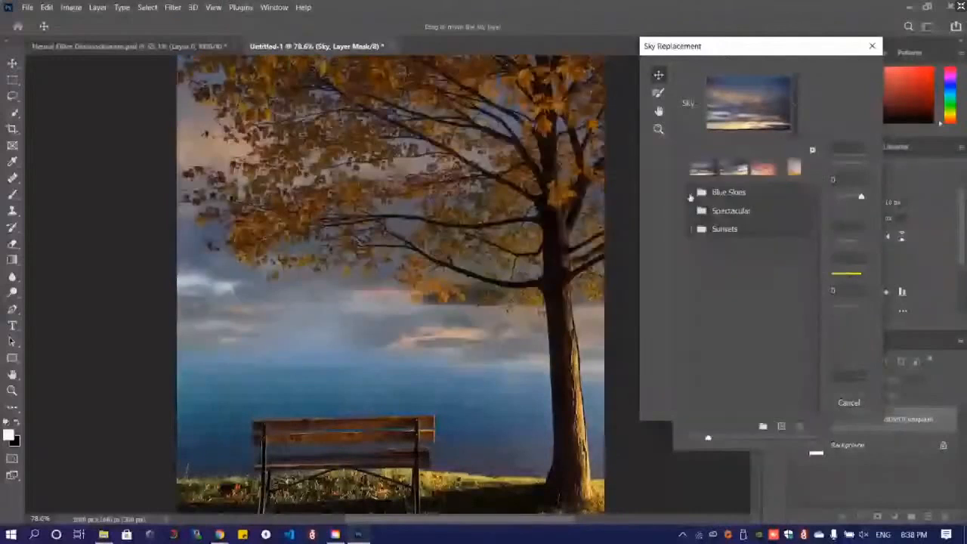
{"action": "left_click", "coordinate": [689, 197]}
{"action": "left_click", "coordinate": [730, 269]}
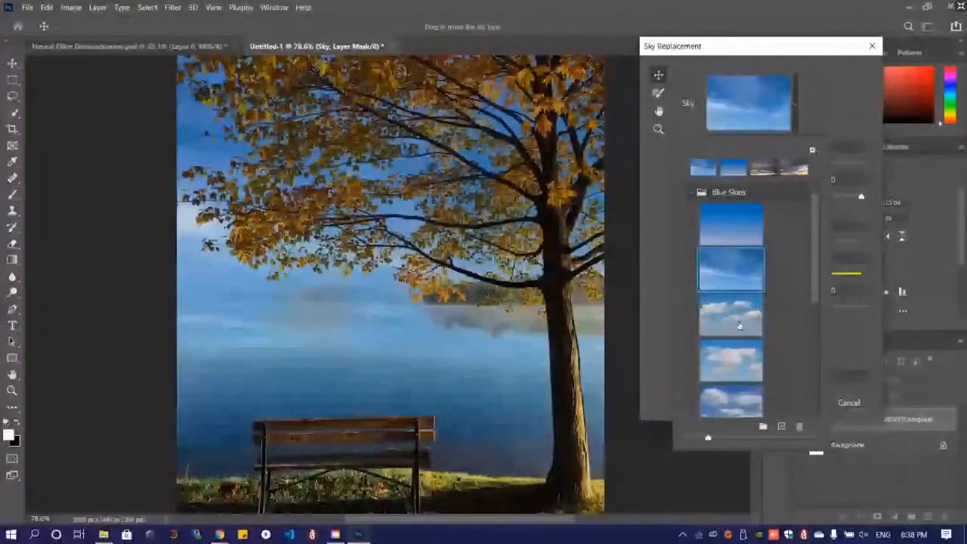
{"action": "double_click", "coordinate": [740, 325]}
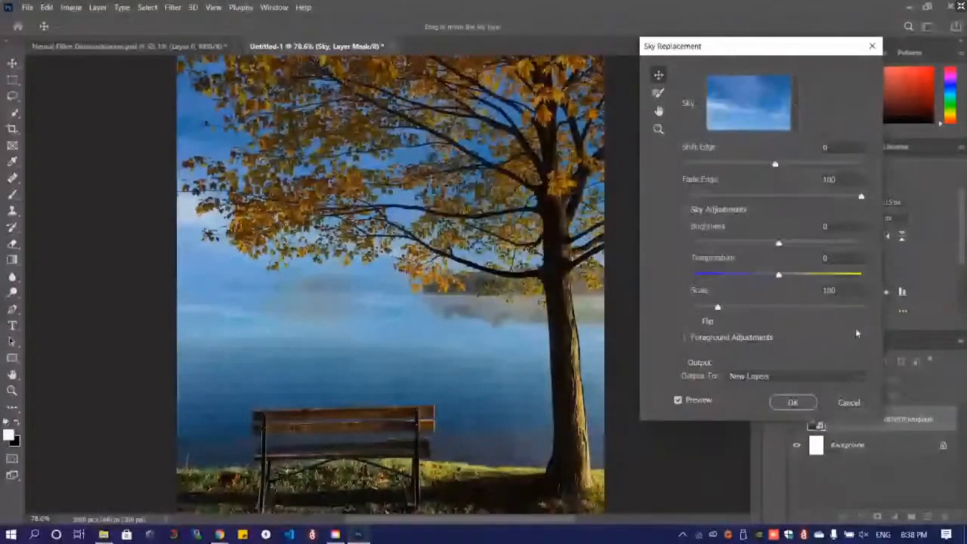
{"action": "key", "text": "Return"}
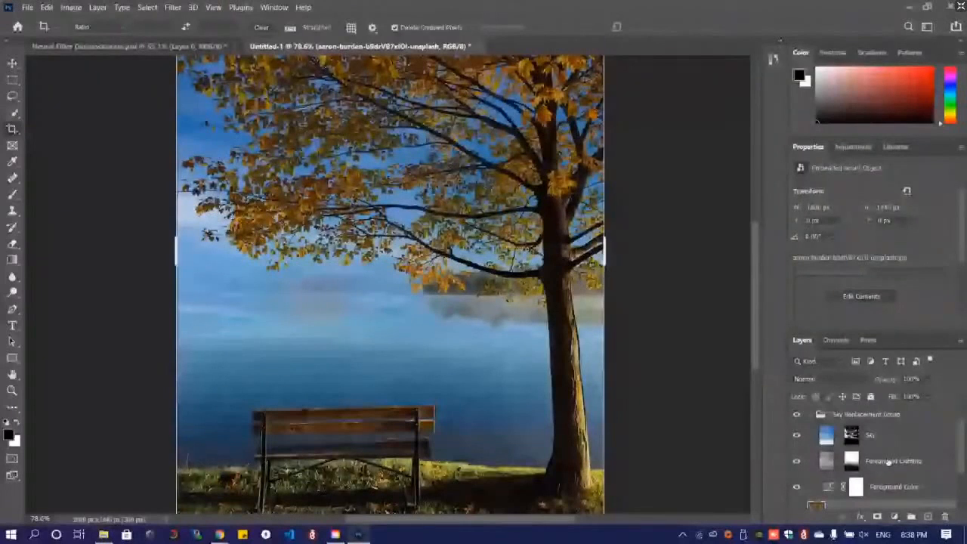
Examine the new sky around the branches and horizon, along with the layers of the Sky Replacement Group
{"action": "left_click", "coordinate": [873, 427]}
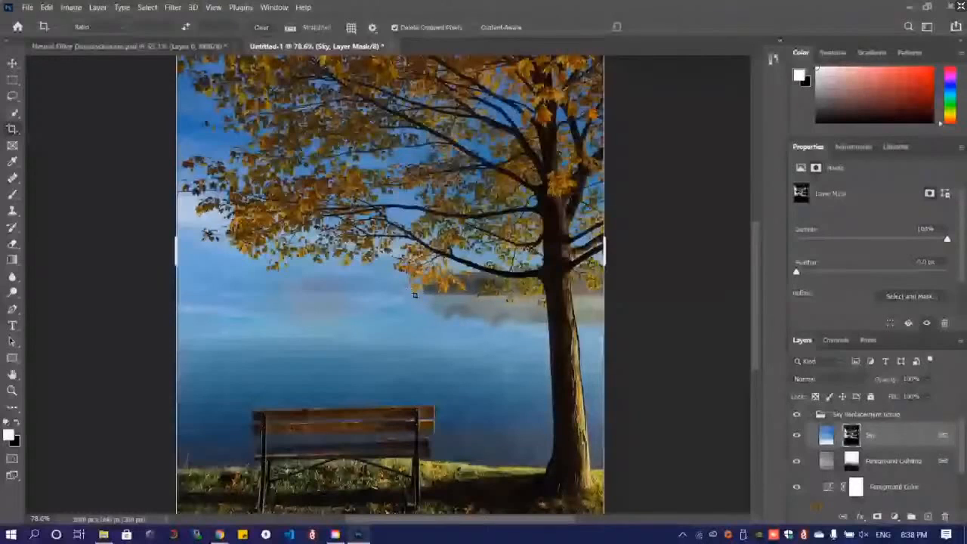
{"action": "scroll", "coordinate": [415, 294], "scroll_direction": "up", "scroll_amount": 1}
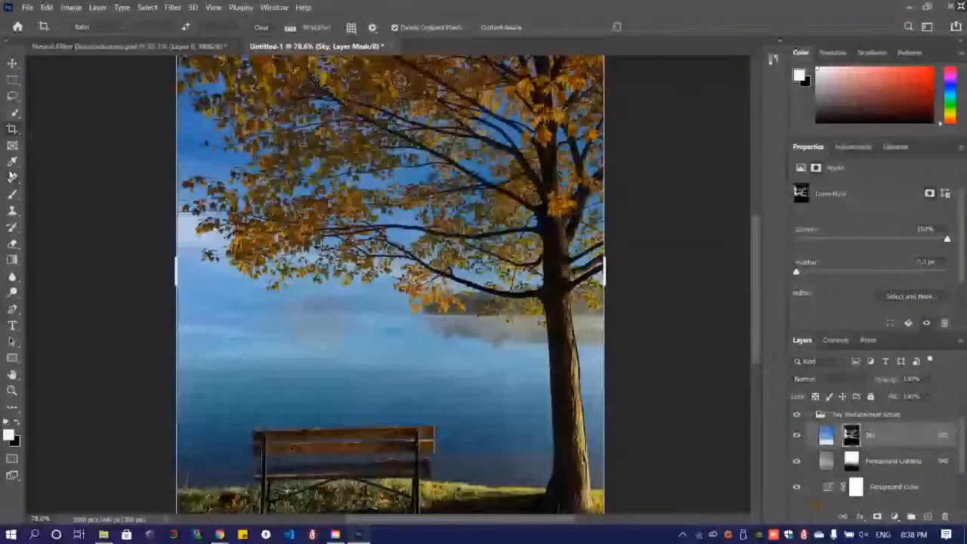
{"action": "scroll", "coordinate": [423, 329], "scroll_direction": "up", "scroll_amount": 3}
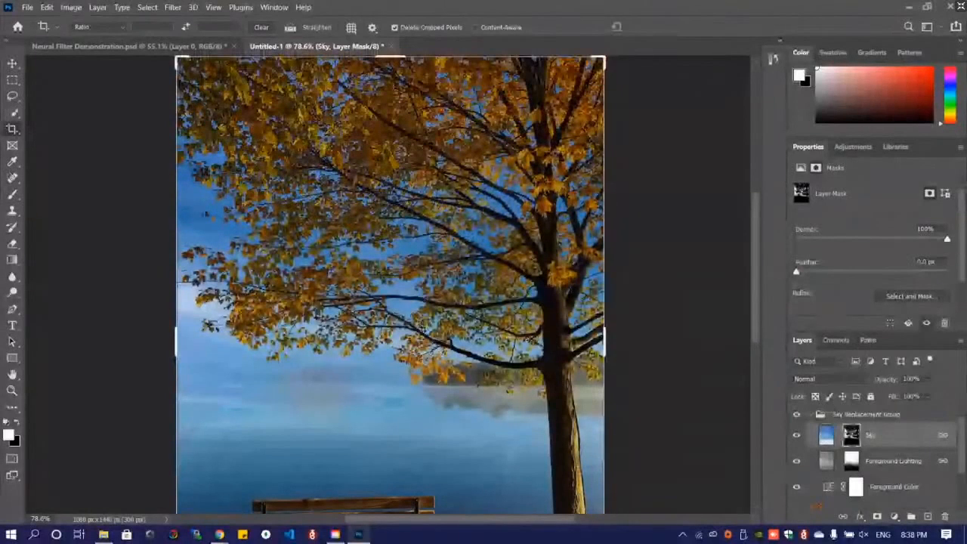
{"action": "scroll", "coordinate": [274, 345], "scroll_direction": "down", "scroll_amount": 2}
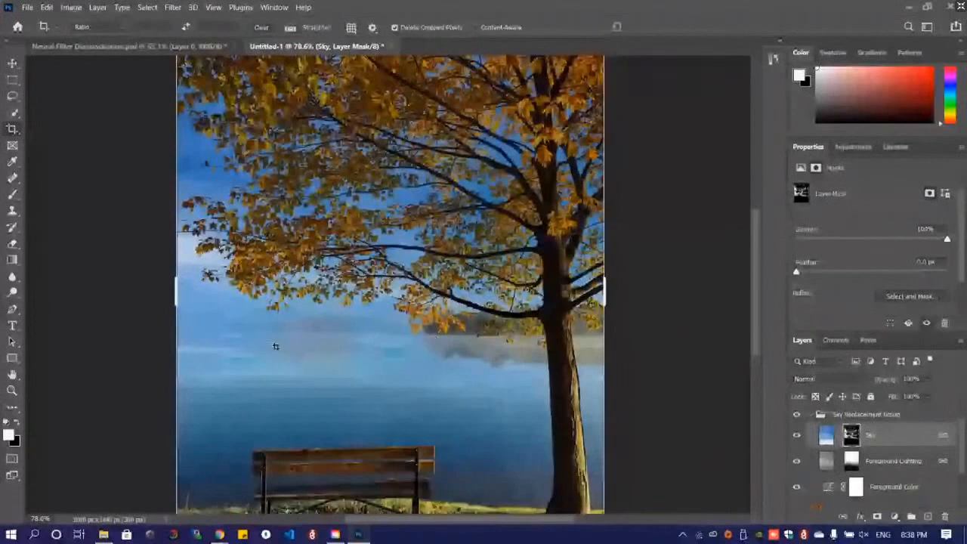
{"action": "scroll", "coordinate": [873, 464], "scroll_direction": "down", "scroll_amount": 2}
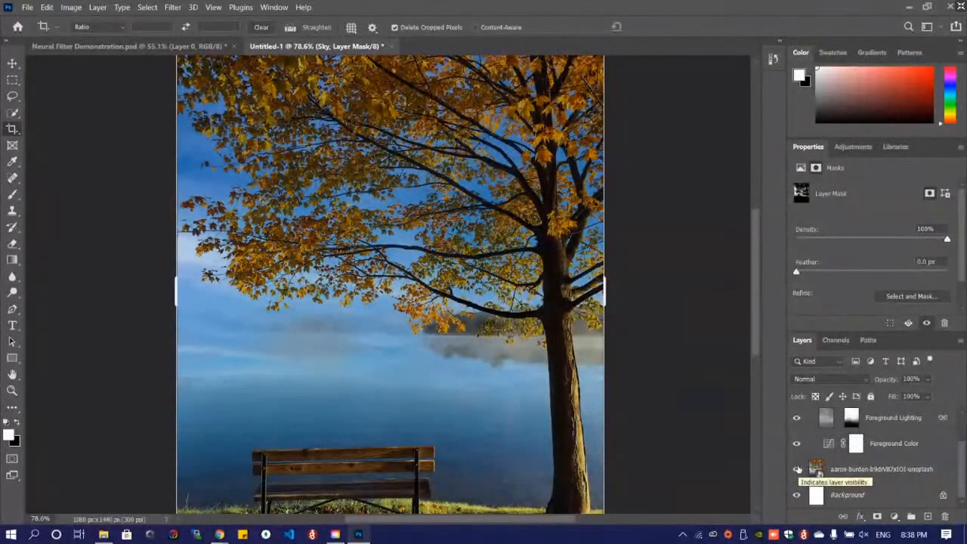
{"action": "scroll", "coordinate": [868, 472], "scroll_direction": "up", "scroll_amount": 2}
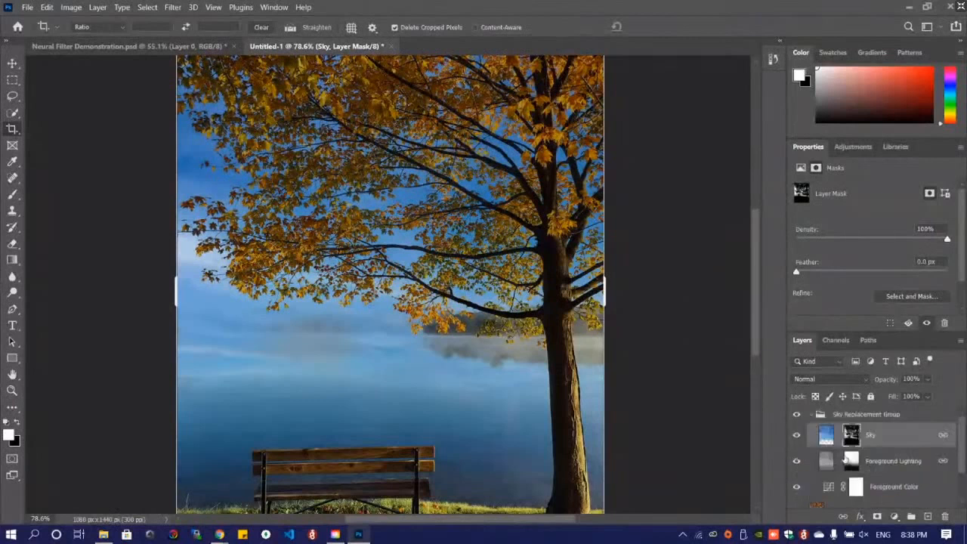
{"action": "scroll", "coordinate": [869, 455], "scroll_direction": "down", "scroll_amount": 2}
{"action": "scroll", "coordinate": [871, 474], "scroll_direction": "up", "scroll_amount": 2}
{"action": "scroll", "coordinate": [867, 473], "scroll_direction": "down", "scroll_amount": 2}
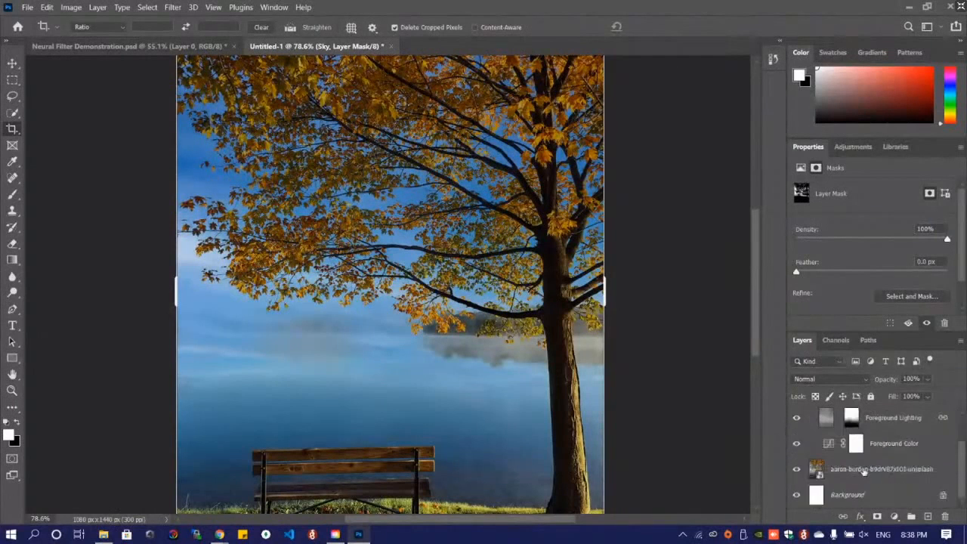
{"action": "scroll", "coordinate": [863, 471], "scroll_direction": "up", "scroll_amount": 2}
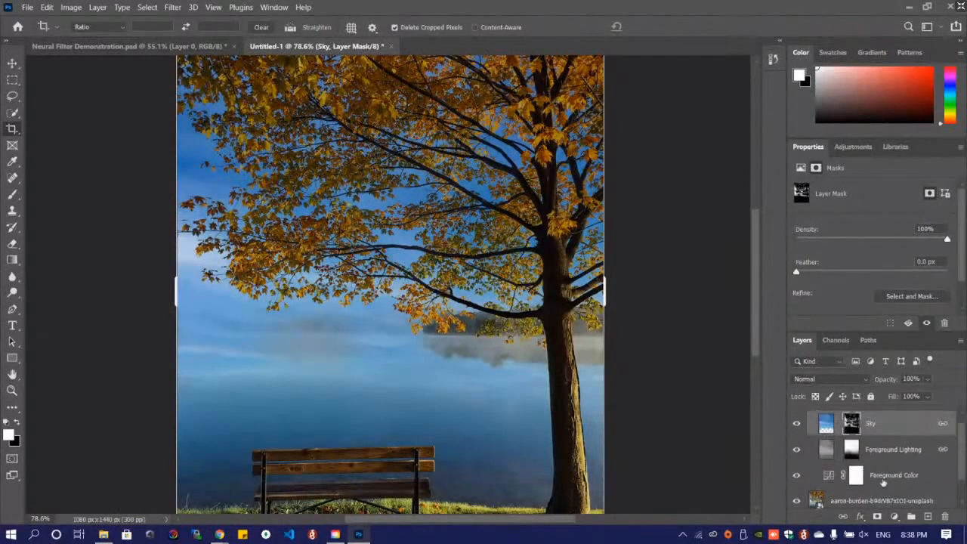
Target the Sky layer's mask and brush across the misty horizon between the branches and the lake with a much larger brush
{"action": "left_click", "coordinate": [863, 465]}
{"action": "left_click", "coordinate": [885, 444]}
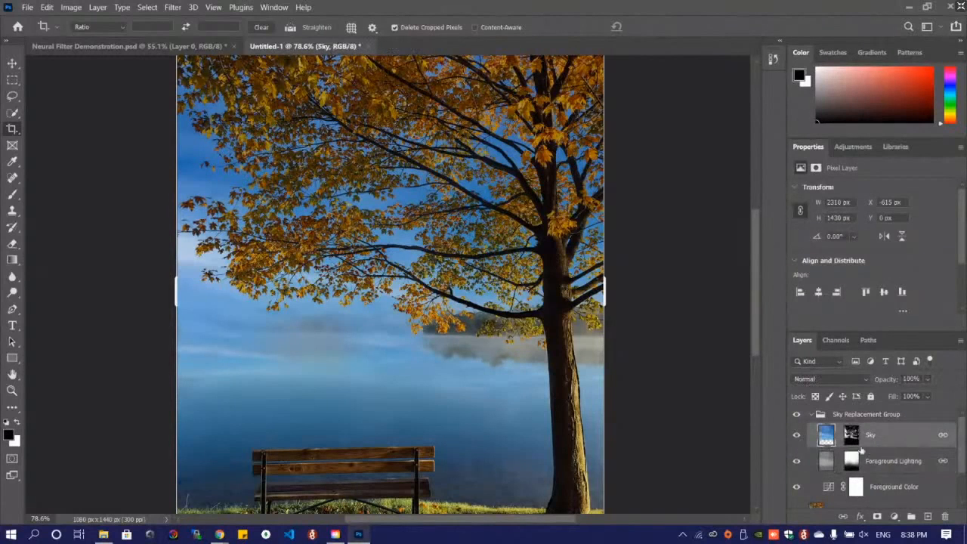
{"action": "left_click", "coordinate": [851, 436]}
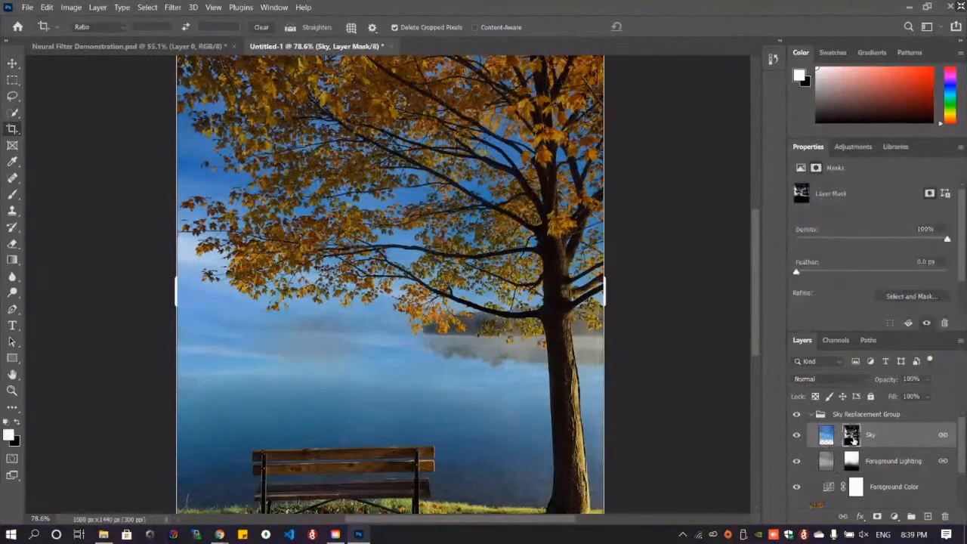
{"action": "key", "text": "b"}
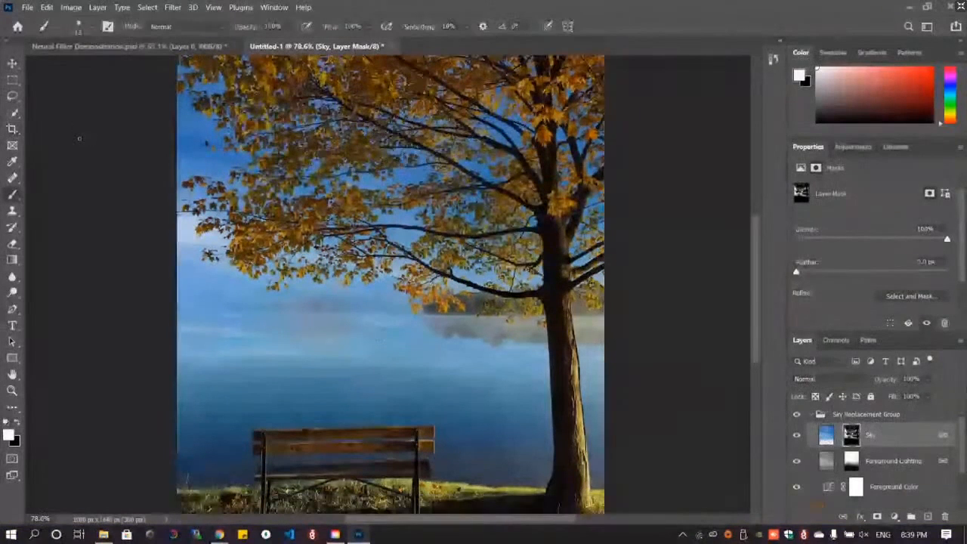
{"action": "key", "text": "bracketright"}
{"action": "key", "text": "bracketright"}
{"action": "key", "text": "bracketright"}
{"action": "key", "text": "bracketright"}
{"action": "key", "text": "bracketright"}
{"action": "key", "text": "bracketright"}
{"action": "key", "text": "bracketright"}
{"action": "key", "text": "bracketright"}
{"action": "key", "text": "bracketright"}
{"action": "key", "text": "bracketright"}
{"action": "key", "text": "bracketright"}
{"action": "key", "text": "bracketright"}
{"action": "key", "text": "bracketright"}
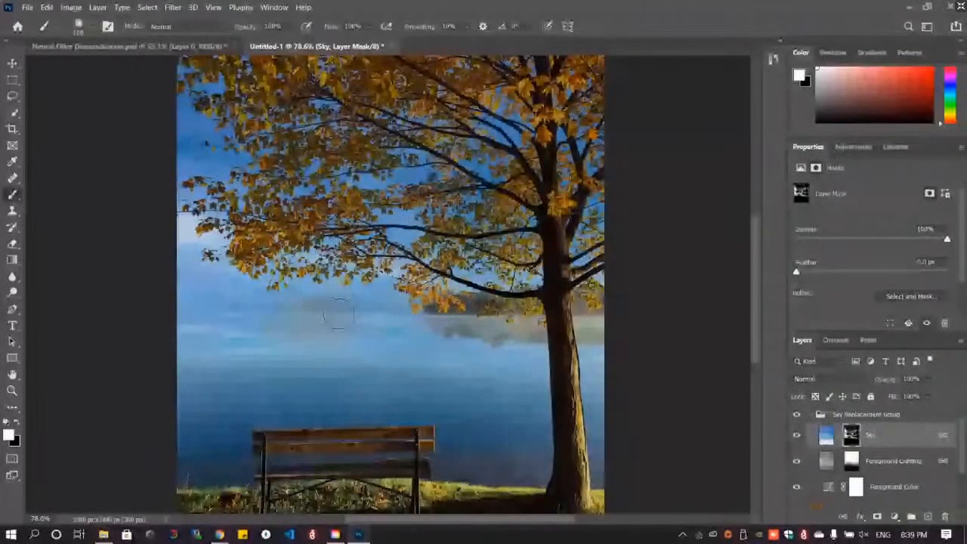
{"action": "key", "text": "bracketright"}
{"action": "key", "text": "bracketright"}
{"action": "key", "text": "bracketright"}
{"action": "key", "text": "bracketright"}
{"action": "key", "text": "bracketright"}
{"action": "key", "text": "bracketright"}
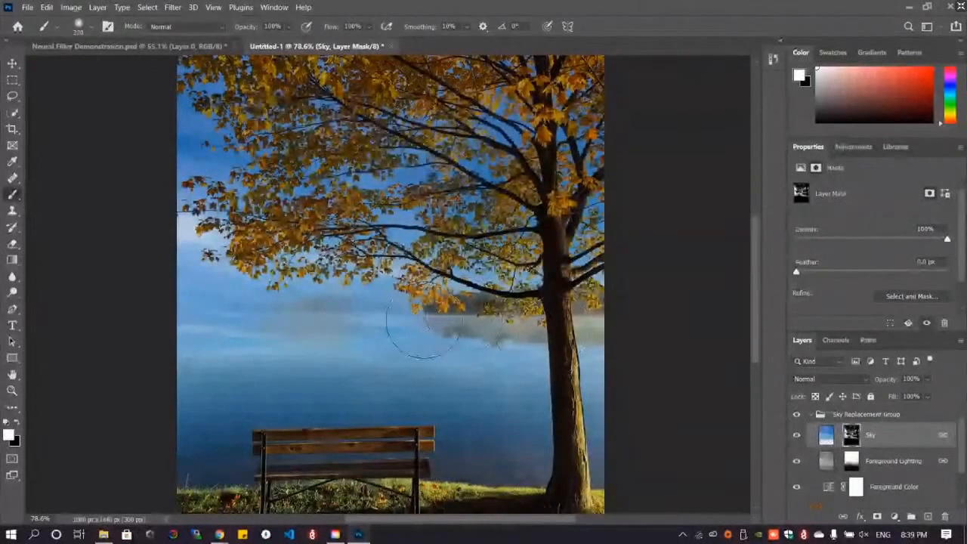
{"action": "left_click_drag", "start_coordinate": [423, 326], "coordinate": [252, 317]}
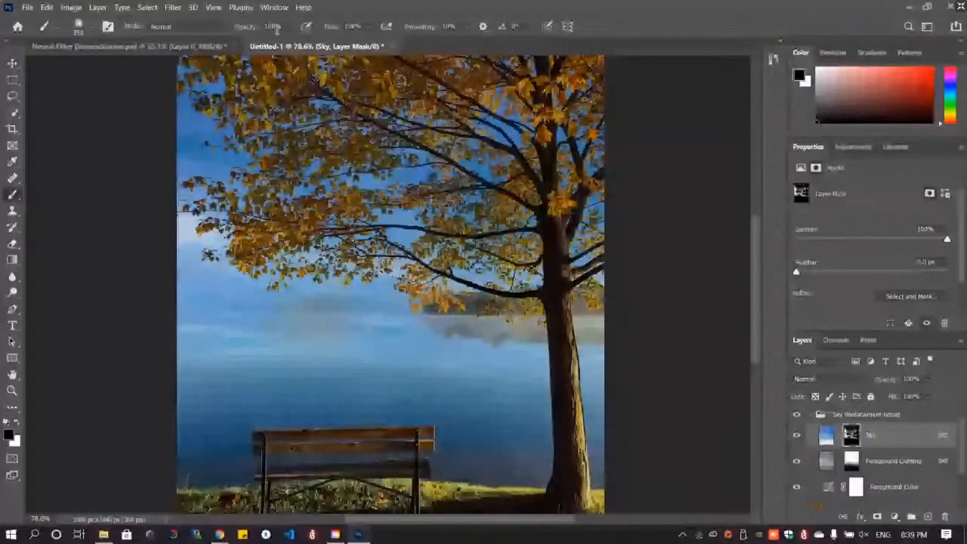
Paint black at low brush opacity on the Sky mask along the horizon to bring back the original mist and distant shoreline
{"action": "left_click_drag", "start_coordinate": [245, 31], "coordinate": [190, 36]}
{"action": "scroll", "coordinate": [364, 302], "scroll_direction": "down", "scroll_amount": 2}
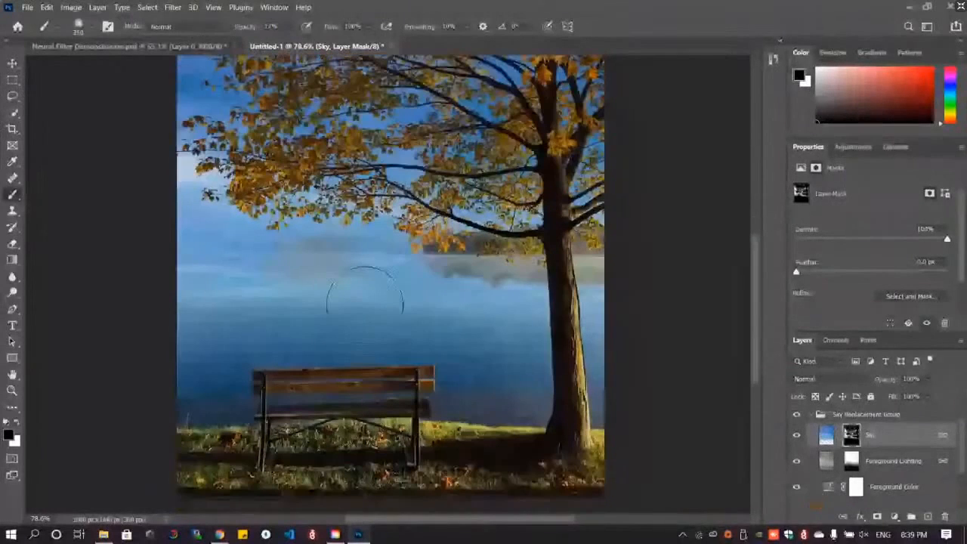
{"action": "left_click_drag", "start_coordinate": [273, 290], "coordinate": [317, 359]}
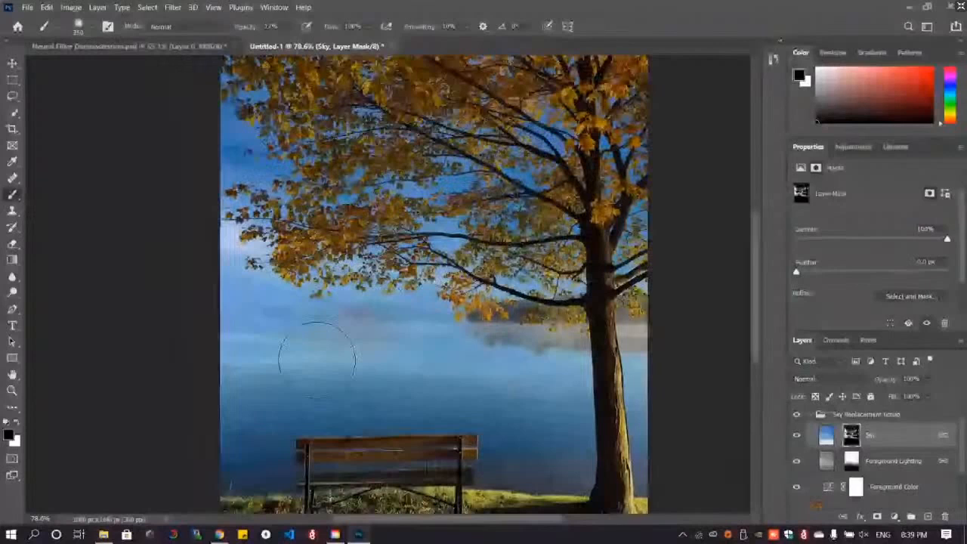
{"action": "scroll", "coordinate": [317, 360], "scroll_direction": "up", "scroll_amount": 4}
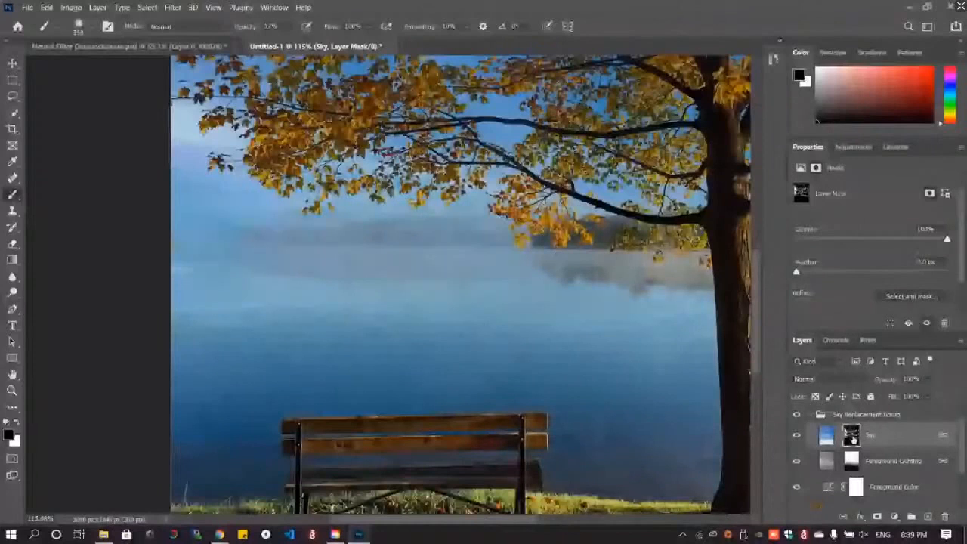
{"action": "scroll", "coordinate": [582, 355], "scroll_direction": "up", "scroll_amount": 2}
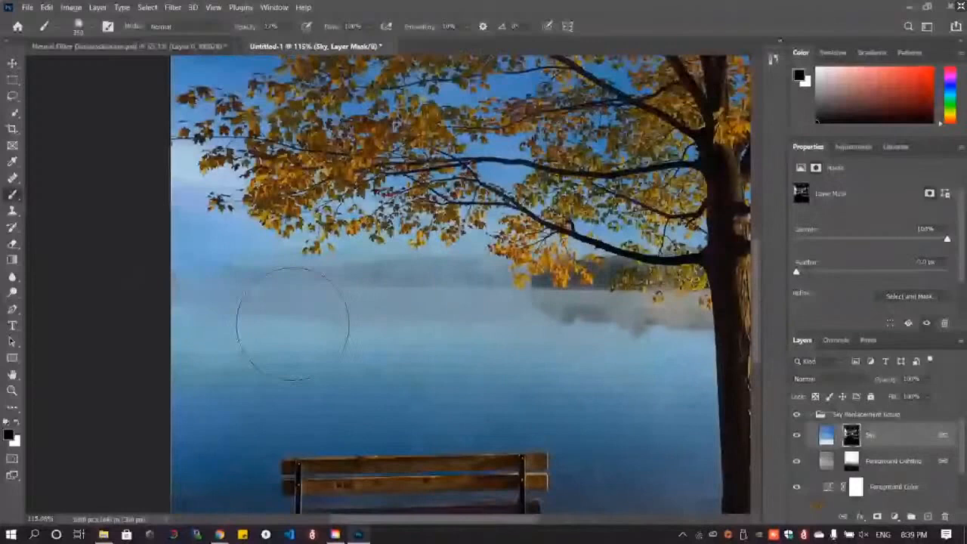
{"action": "scroll", "coordinate": [495, 340], "scroll_direction": "down", "scroll_amount": 3}
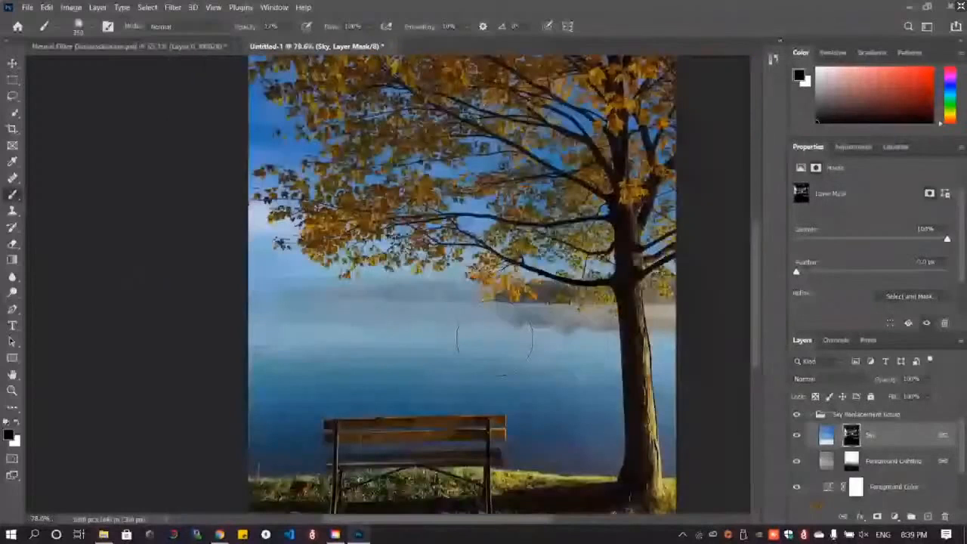
{"action": "scroll", "coordinate": [494, 340], "scroll_direction": "up", "scroll_amount": 2}
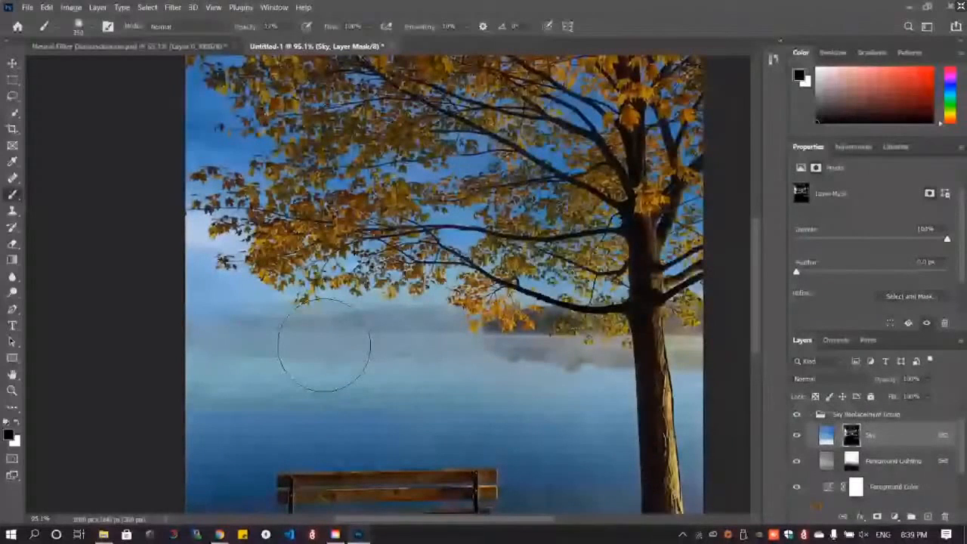
{"action": "left_click", "coordinate": [9, 436]}
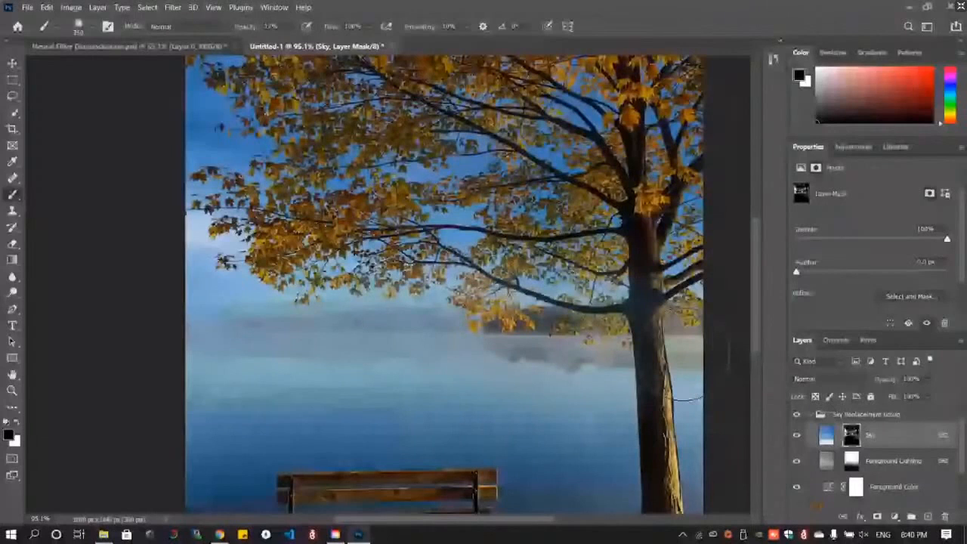
Hide and show the Sky layer to compare the original sky with the replacement across the whole photo
{"action": "scroll", "coordinate": [685, 355], "scroll_direction": "down", "scroll_amount": 5}
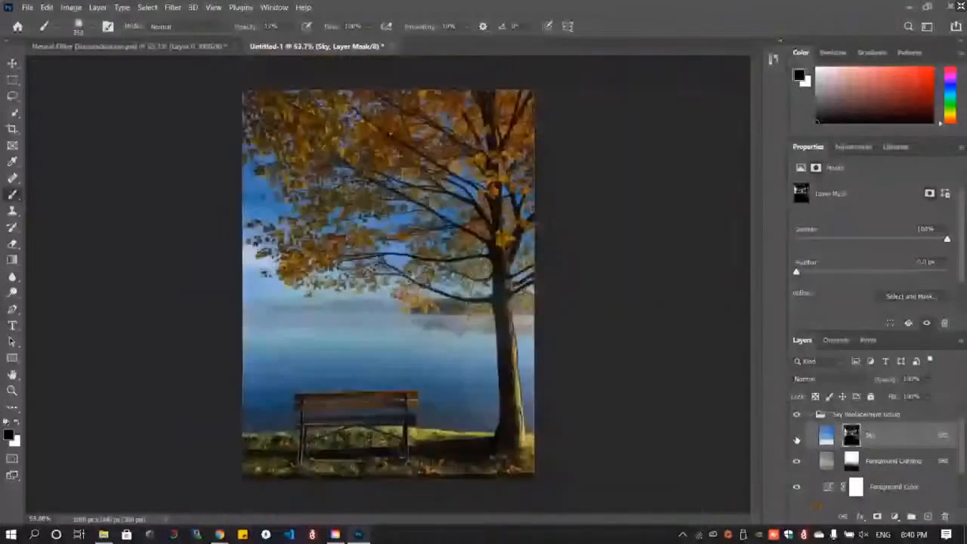
{"action": "left_click", "coordinate": [796, 436]}
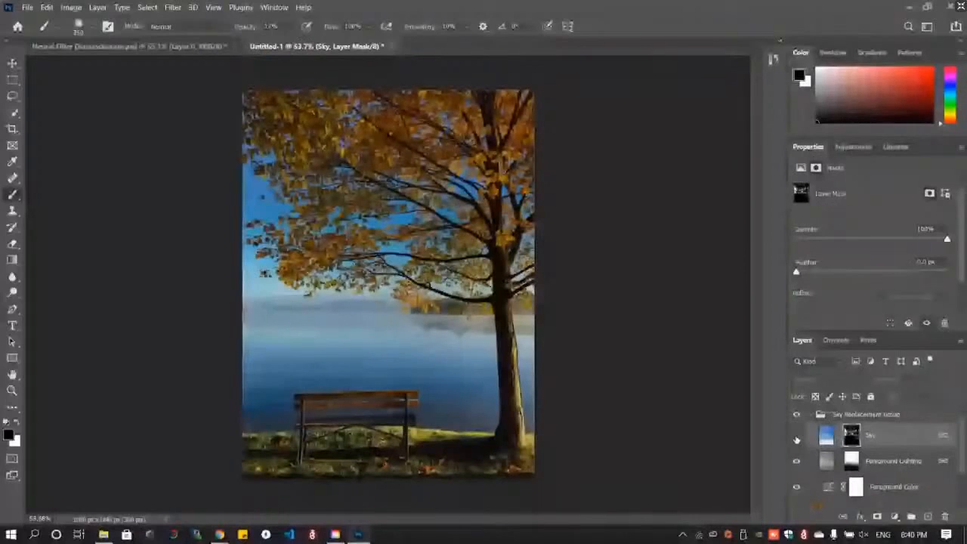
{"action": "left_click", "coordinate": [796, 436]}
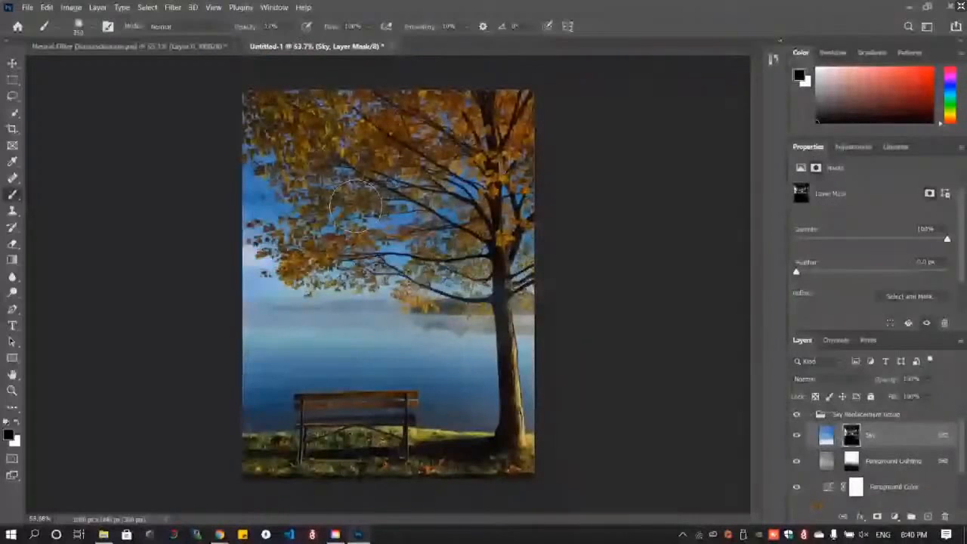
Delete the Sky Replacement Group together with its contents, leaving only the original autumn tree photo layer above the background
{"action": "left_click", "coordinate": [865, 415]}
{"action": "key", "text": "Delete"}
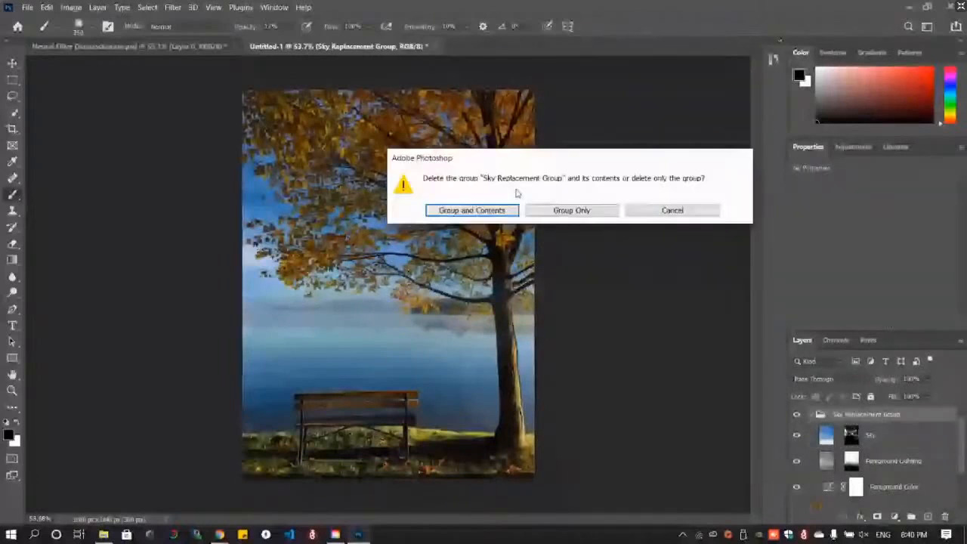
{"action": "left_click", "coordinate": [471, 210]}
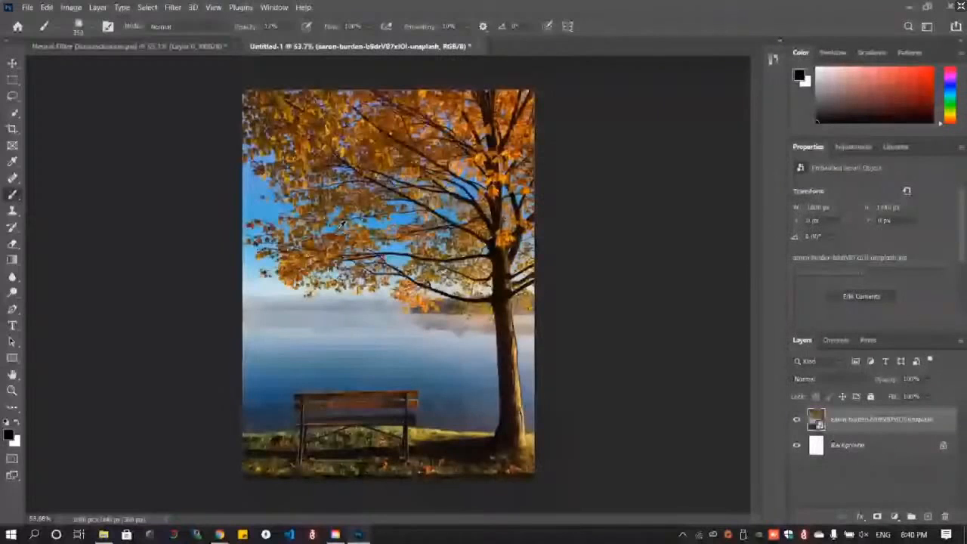
{"action": "left_click", "coordinate": [47, 8]}
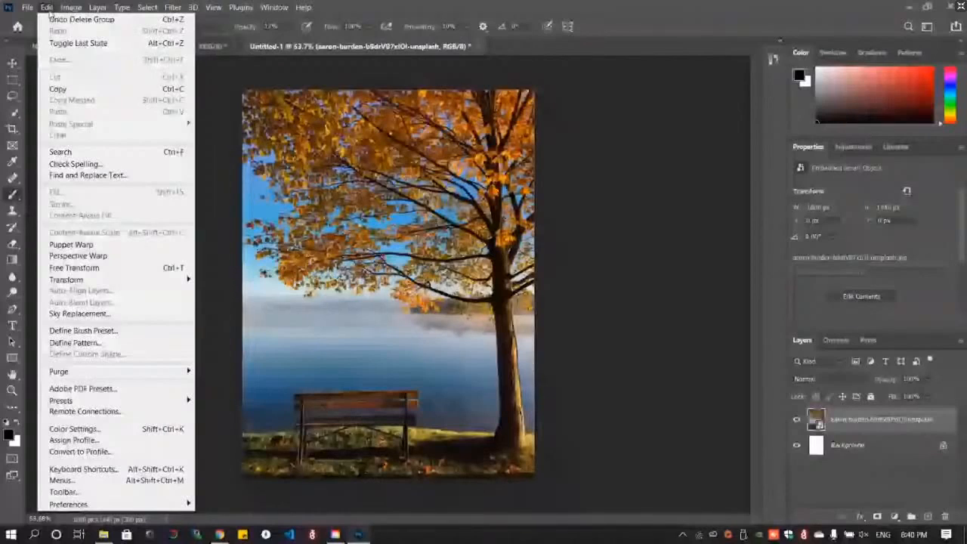
Switch to the browser to read the webinar chat questions and check the Photoshop version information in Creative Cloud Desktop
{"action": "key", "text": "alt+Tab"}
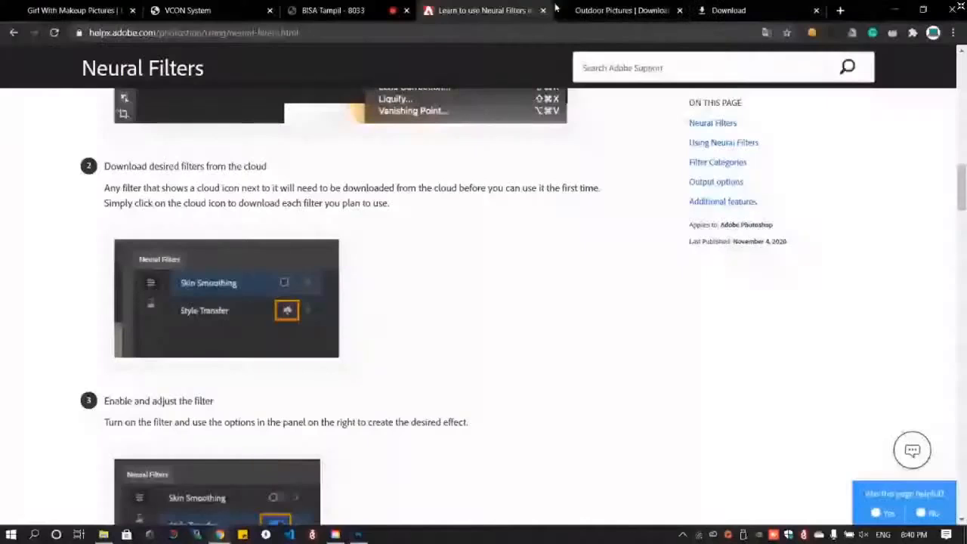
{"action": "key", "text": "ctrl+shift+Tab"}
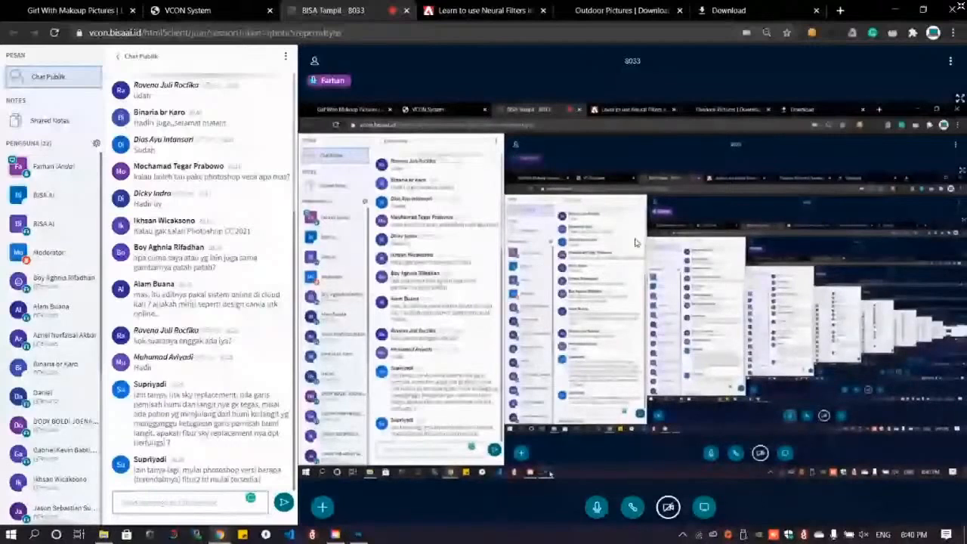
{"action": "key", "text": "alt+Tab"}
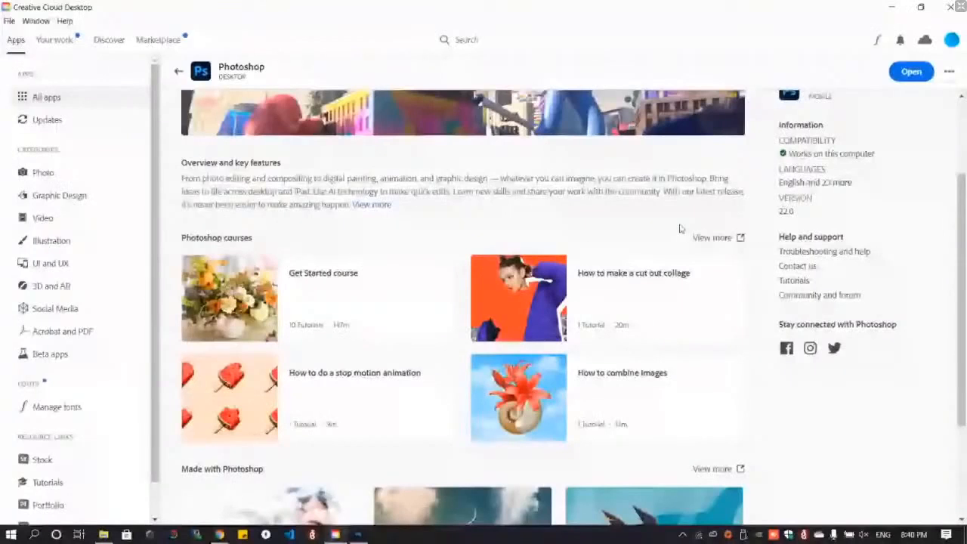
{"action": "scroll", "coordinate": [794, 321], "scroll_direction": "up", "scroll_amount": 1}
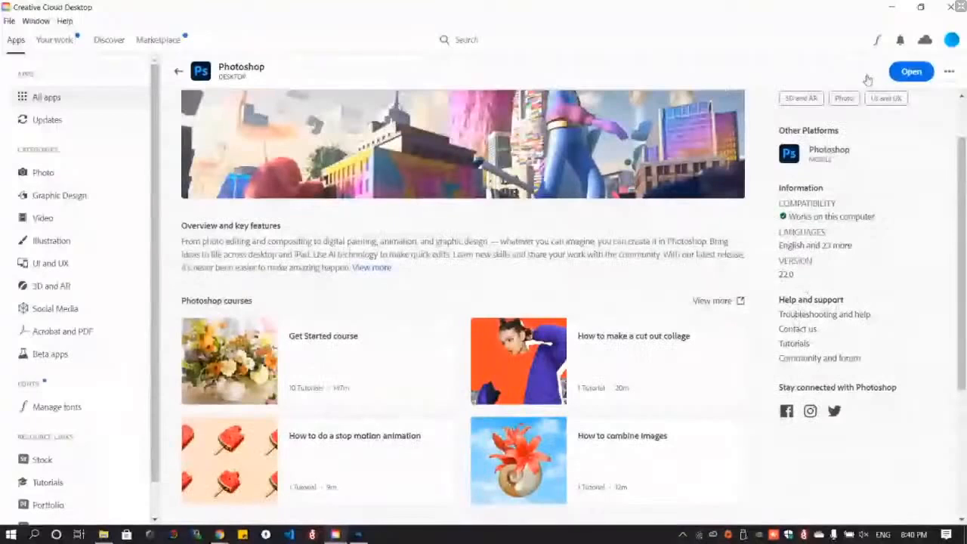
{"action": "left_click", "coordinate": [891, 7]}
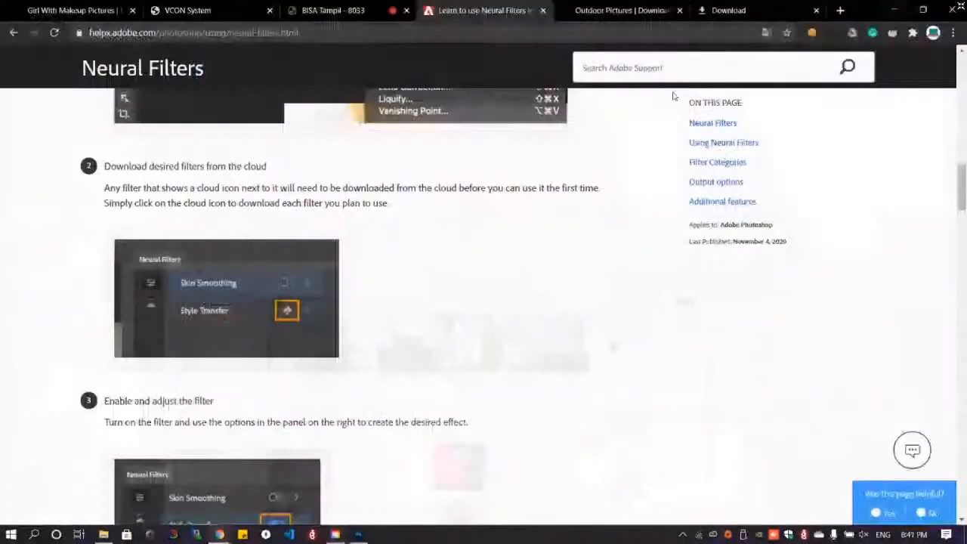
Read the newer participant questions in the webinar's public chat and consult the introduction of Adobe's Neural Filters help page
{"action": "left_click", "coordinate": [310, 9]}
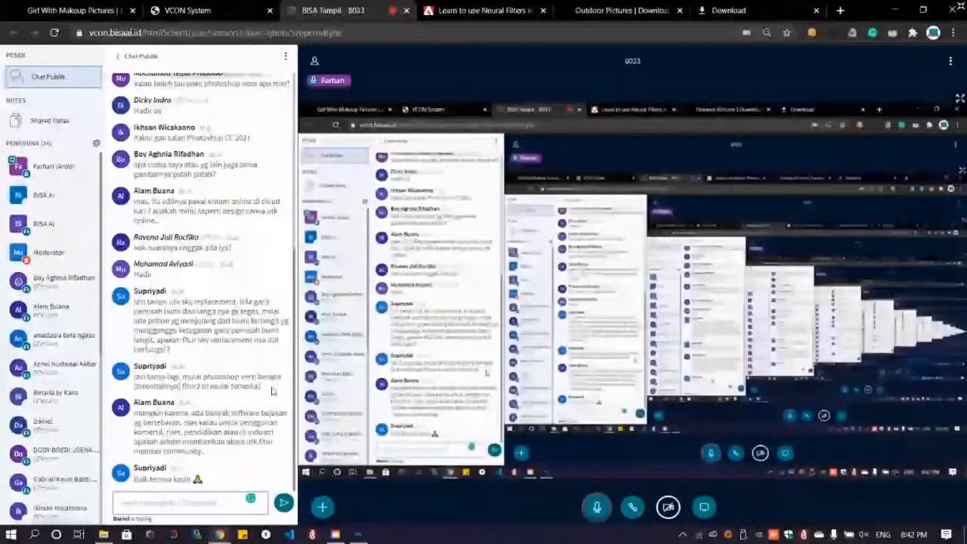
{"action": "key", "text": "ctrl+Tab"}
{"action": "scroll", "coordinate": [320, 303], "scroll_direction": "up", "scroll_amount": 5}
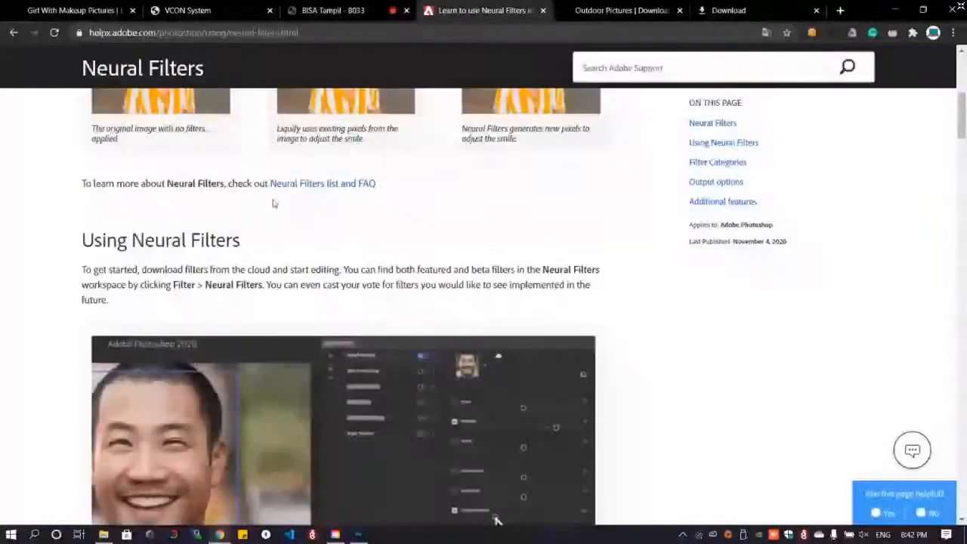
{"action": "left_click", "coordinate": [341, 8]}
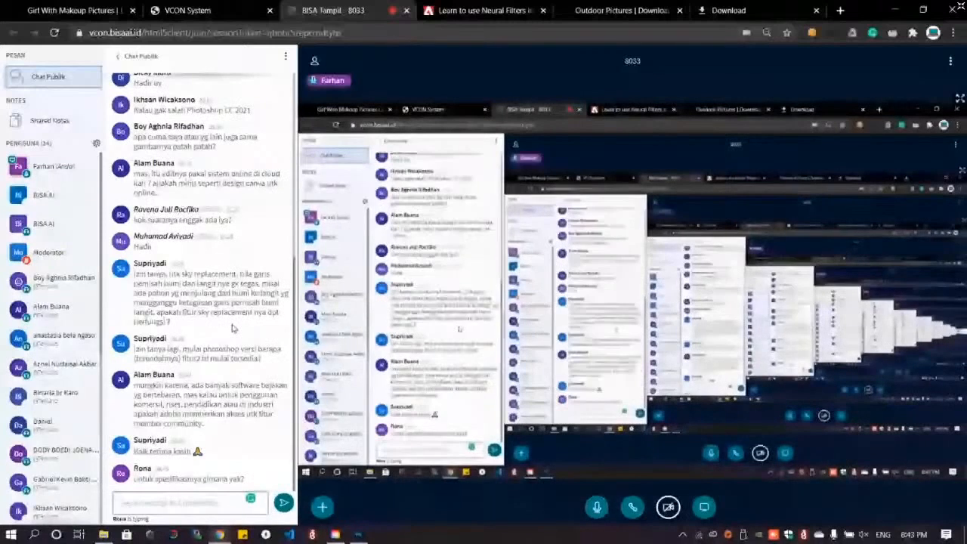
{"action": "key", "text": "super"}
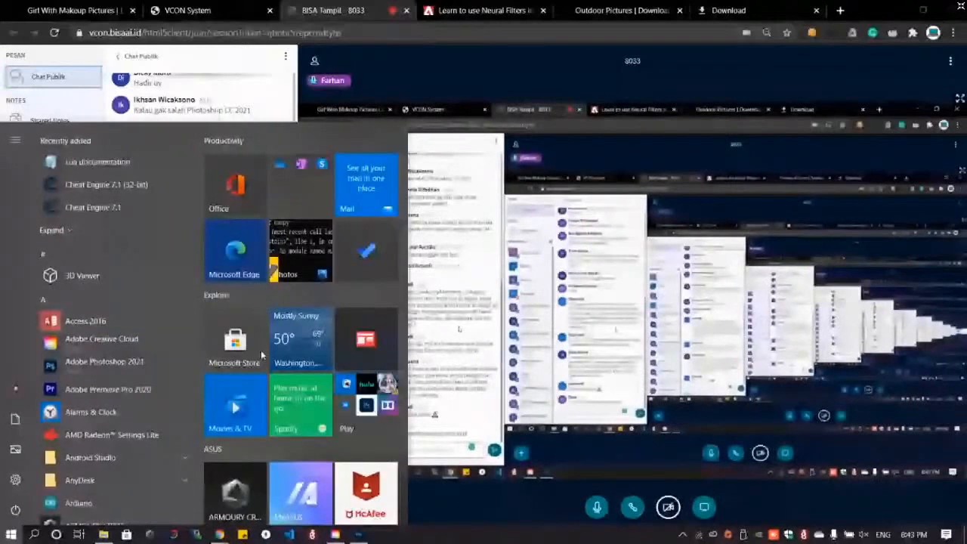
{"action": "left_click", "coordinate": [425, 369]}
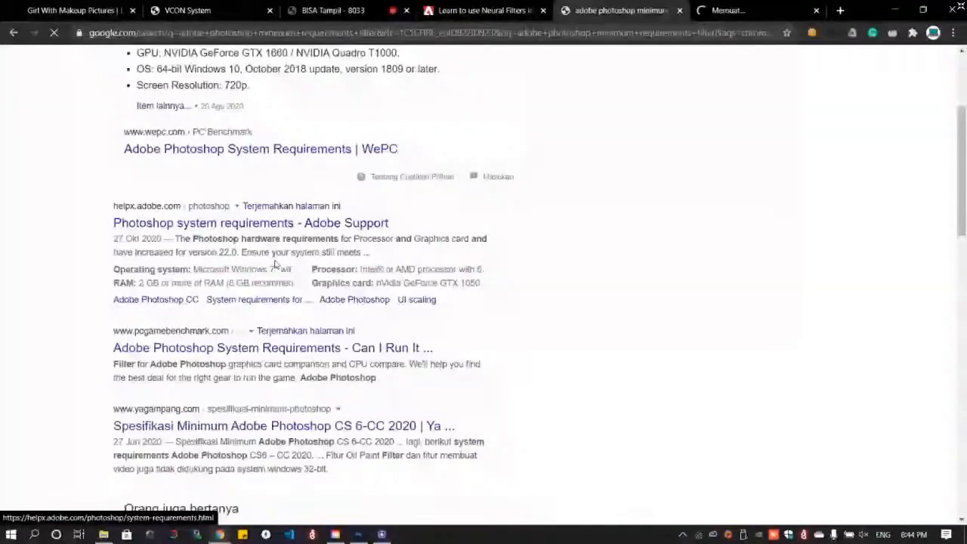
Review the minimum system requirements for Adobe Photoshop from the web search on the WePC page and close that page
{"action": "scroll", "coordinate": [276, 265], "scroll_direction": "up", "scroll_amount": 3}
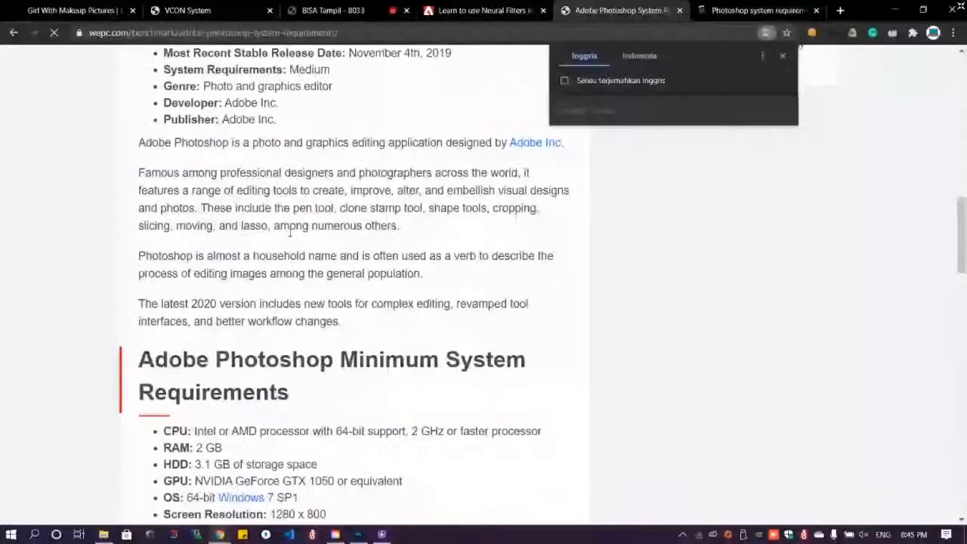
{"action": "scroll", "coordinate": [289, 231], "scroll_direction": "up", "scroll_amount": 1}
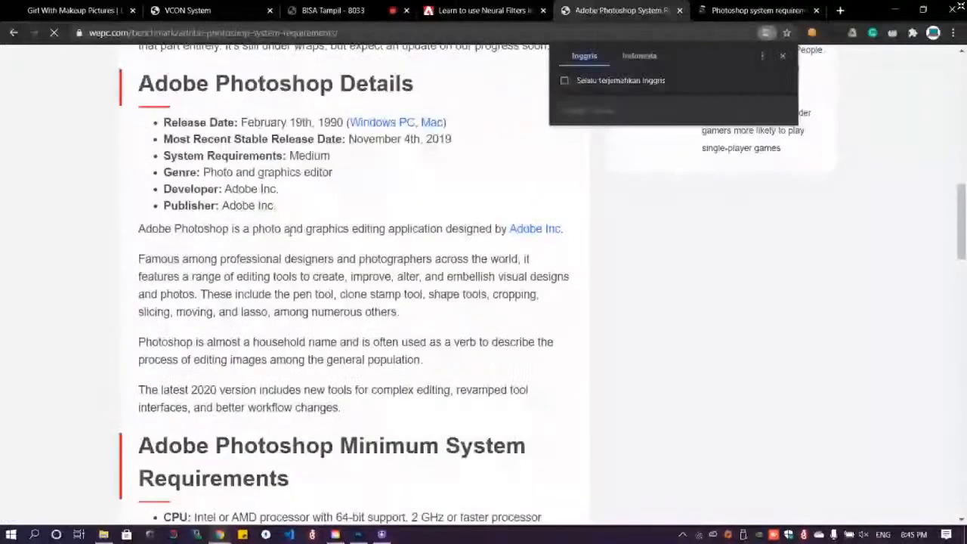
{"action": "scroll", "coordinate": [290, 234], "scroll_direction": "down", "scroll_amount": 2}
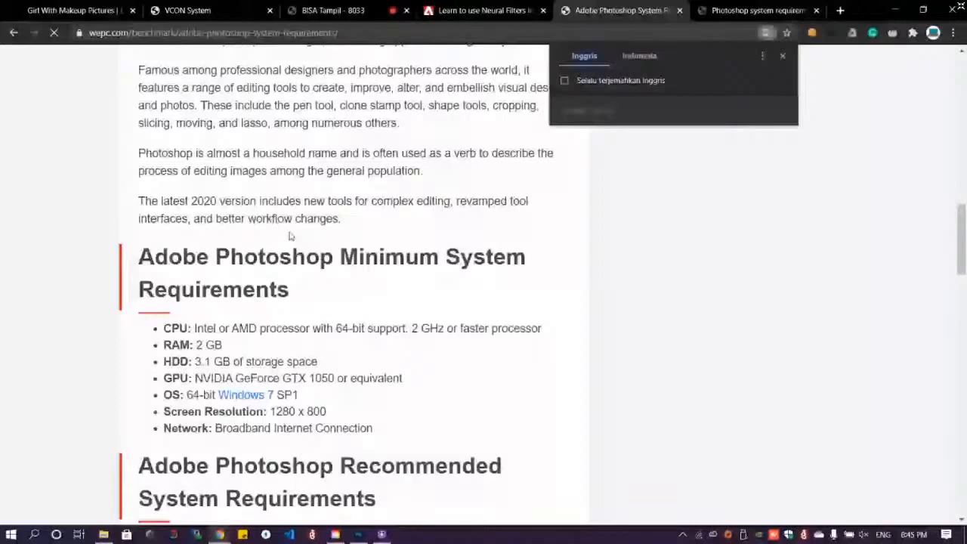
{"action": "scroll", "coordinate": [289, 236], "scroll_direction": "down", "scroll_amount": 2}
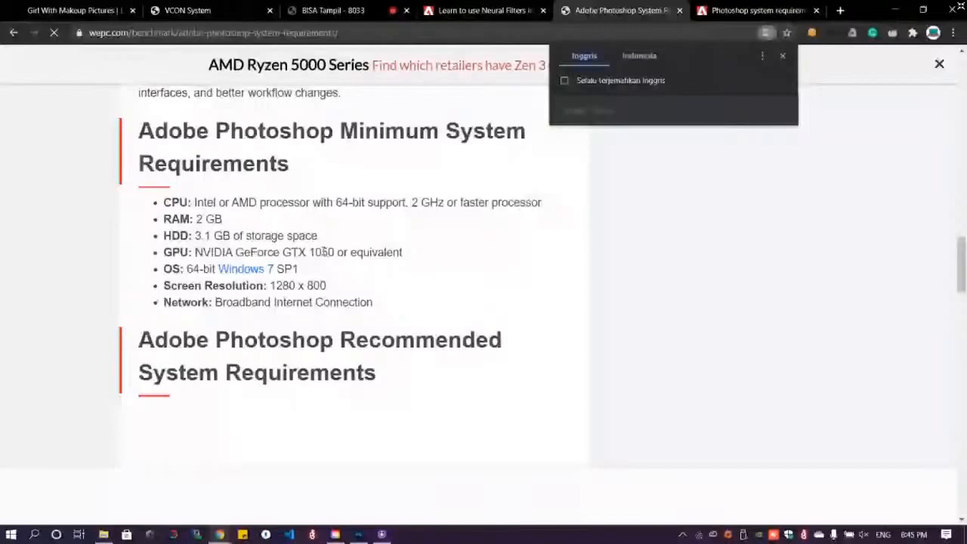
{"action": "key", "text": "ctrl+w"}
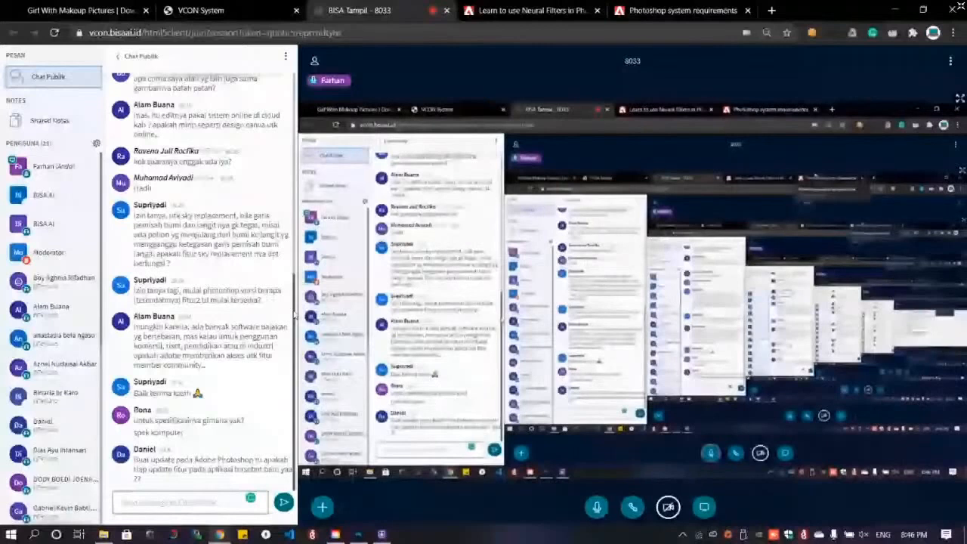
{"action": "left_click", "coordinate": [894, 11]}
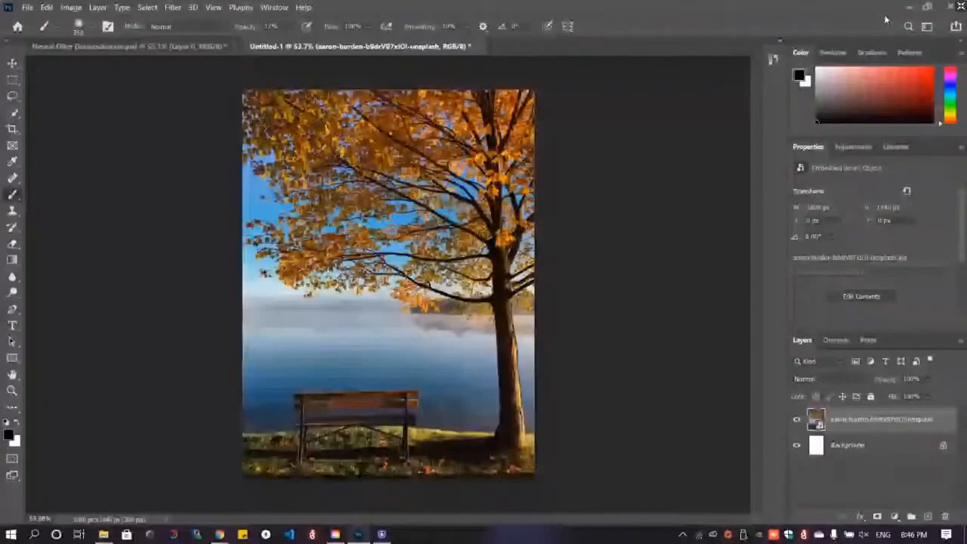
{"action": "left_click", "coordinate": [219, 534]}
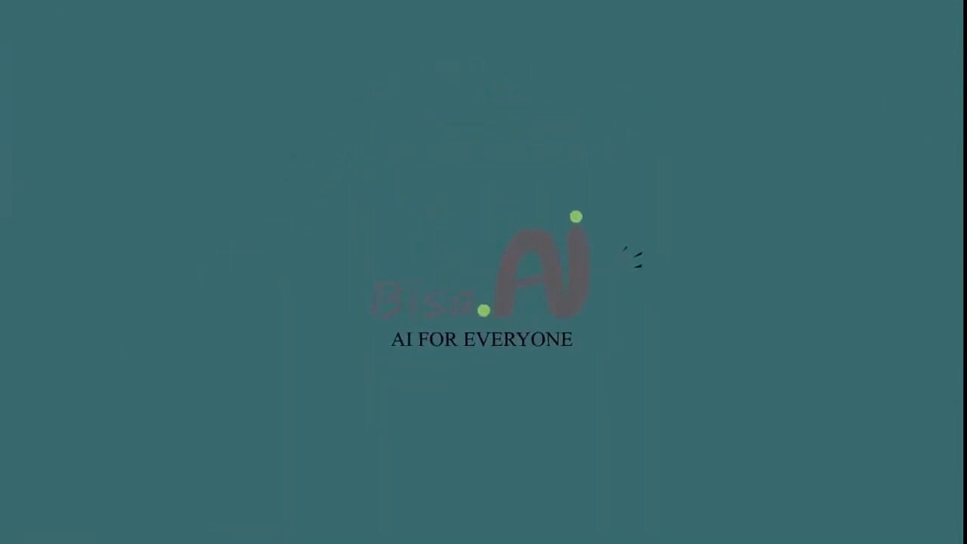
{"action": "key", "text": "space"}
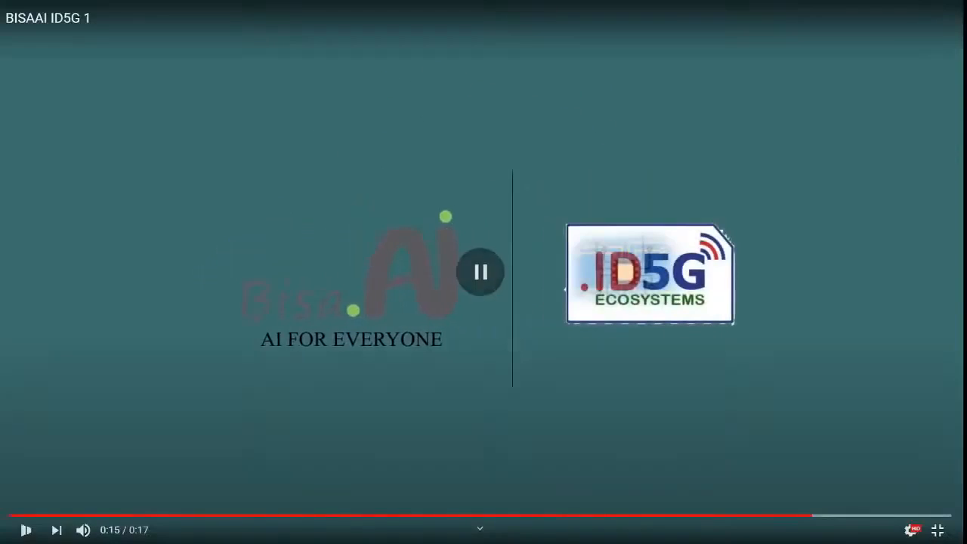